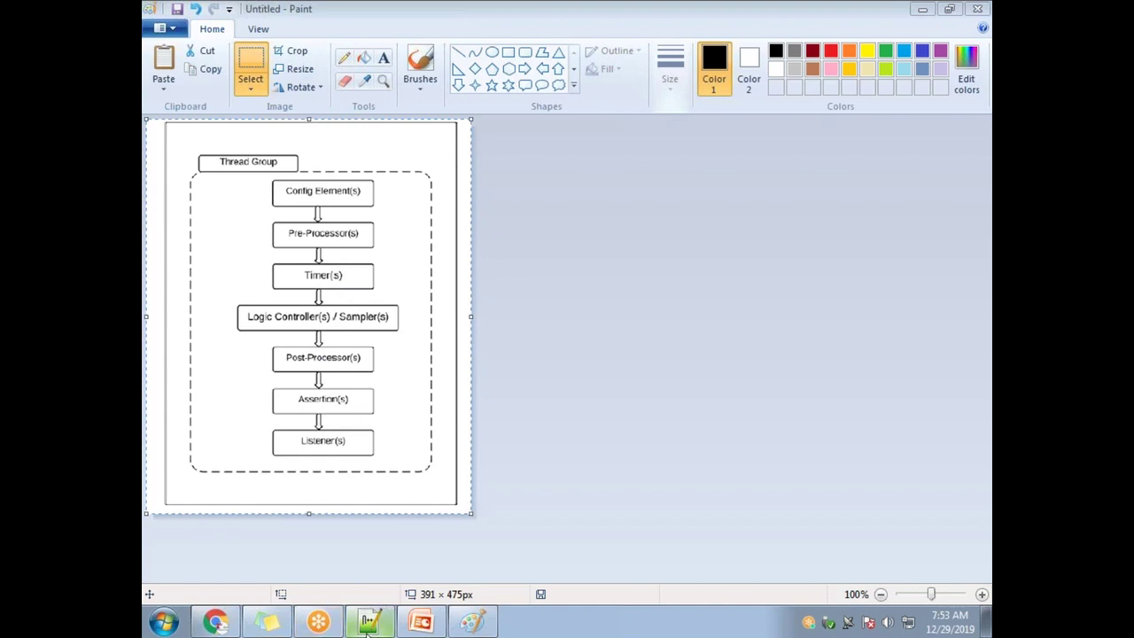
Step: Switch to the PowerPoint presentation and view the slide "How Timers scope works"
{"action": "left_click", "coordinate": [416, 624]}
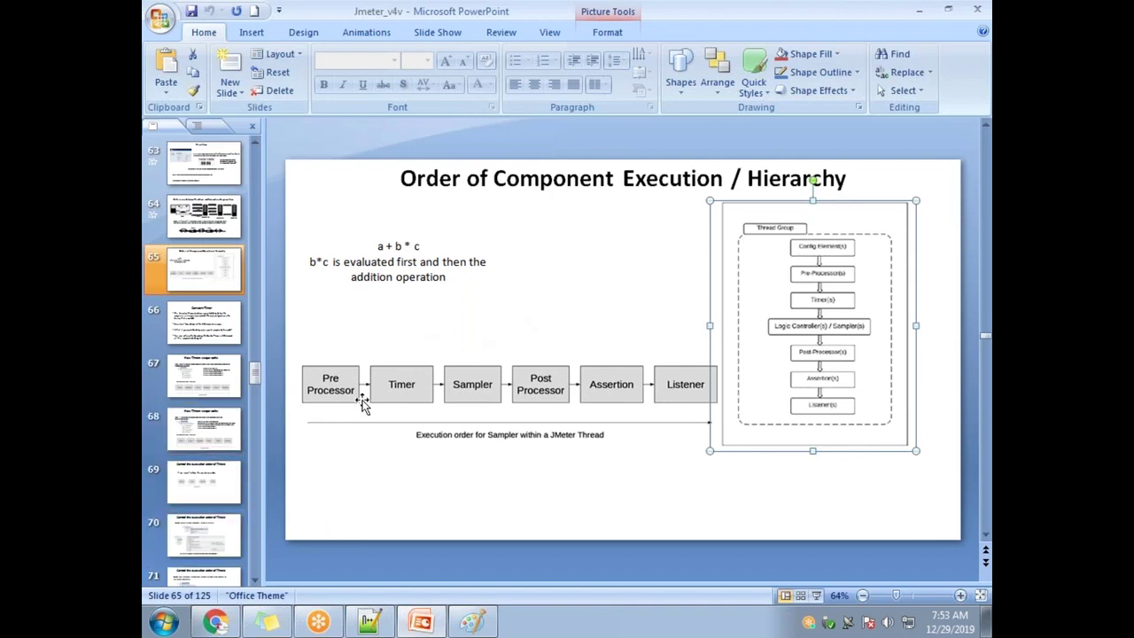
{"action": "left_click", "coordinate": [208, 330]}
{"action": "left_click", "coordinate": [214, 383]}
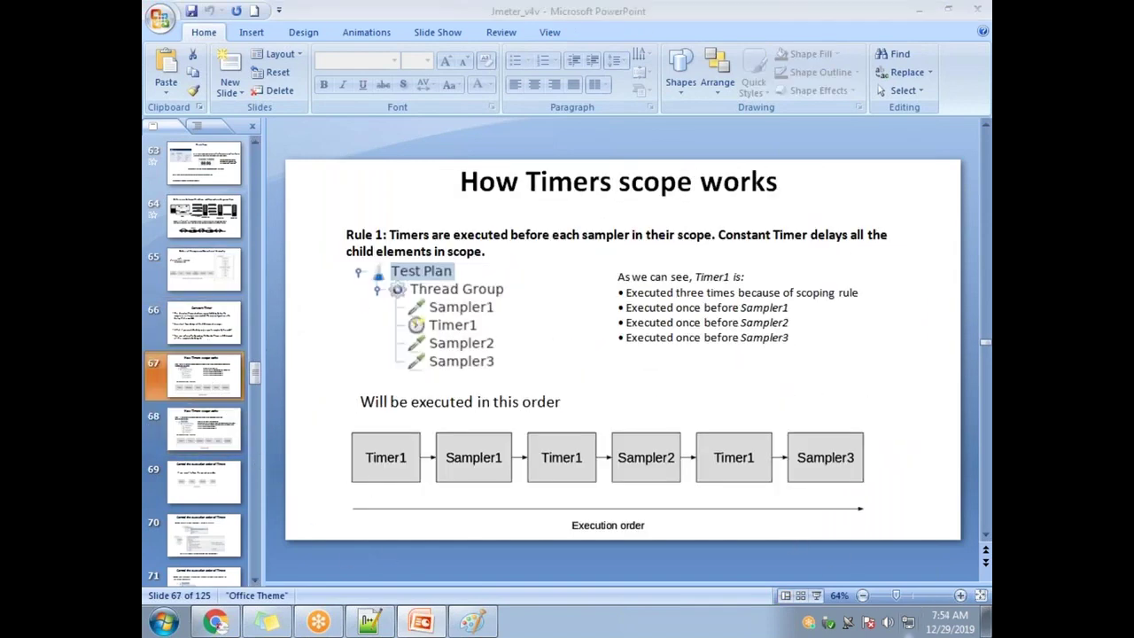
Step: Launch Apache JMeter from the desktop and load the Random.jmx test plan into it
{"action": "left_click", "coordinate": [988, 625]}
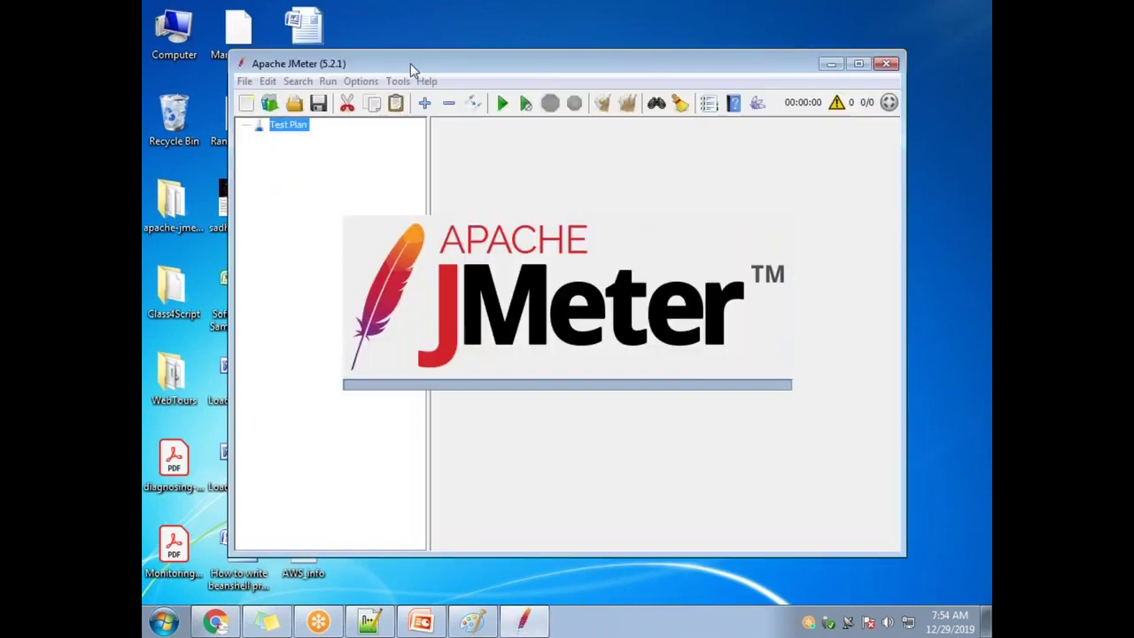
{"action": "left_click_drag", "start_coordinate": [410, 62], "coordinate": [547, 88]}
{"action": "left_click_drag", "start_coordinate": [245, 131], "coordinate": [474, 323]}
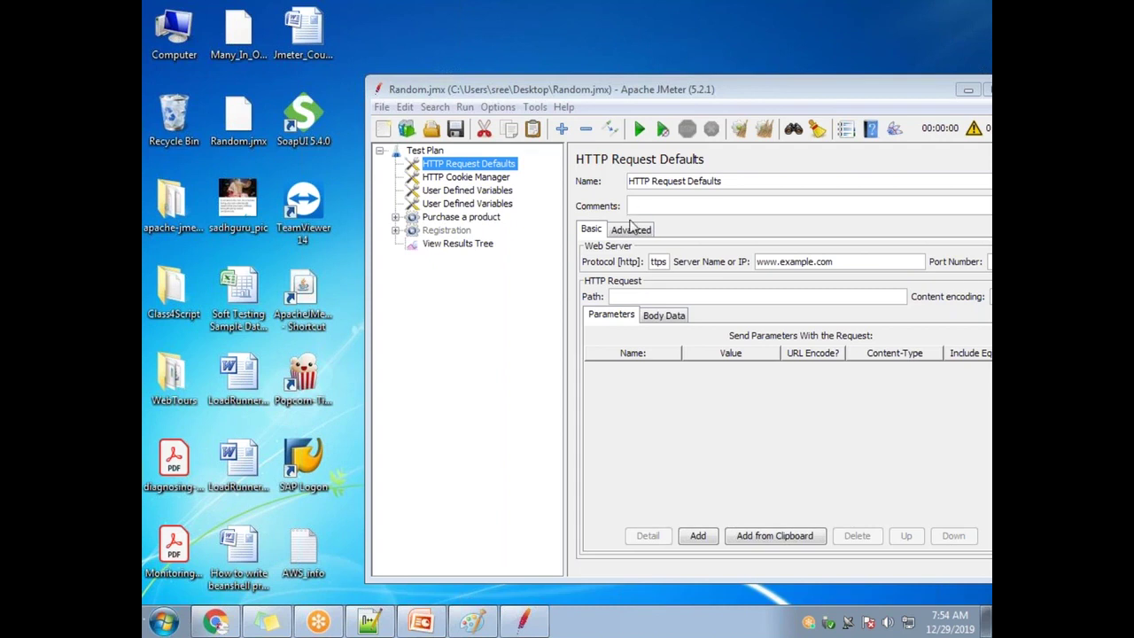
{"action": "left_click_drag", "start_coordinate": [660, 91], "coordinate": [592, 94]}
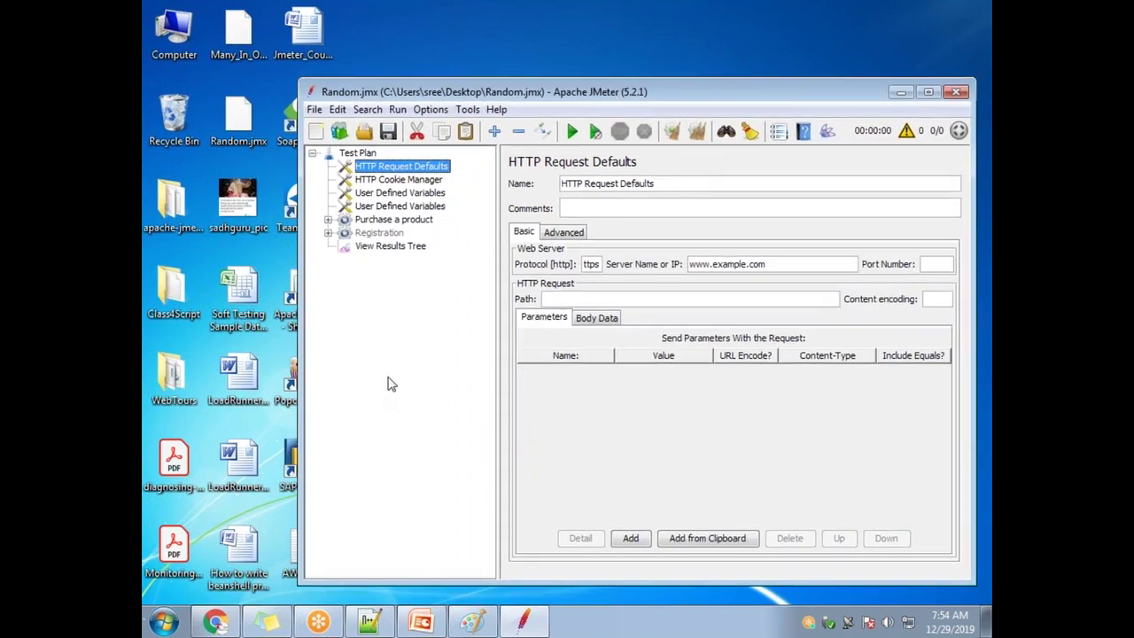
Step: Expand the Purchase a product thread group and examine the transaction controllers inside Simple Controller - Backup
{"action": "left_click", "coordinate": [327, 219]}
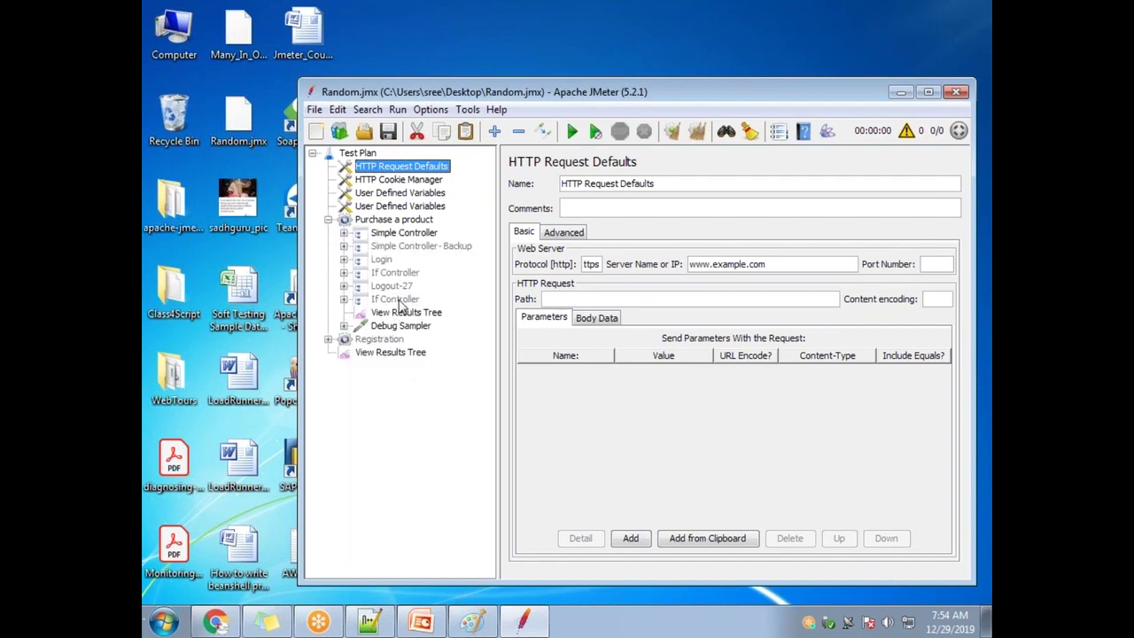
{"action": "left_click_drag", "start_coordinate": [512, 91], "coordinate": [589, 78]}
{"action": "left_click", "coordinate": [422, 217]}
{"action": "left_click", "coordinate": [421, 218]}
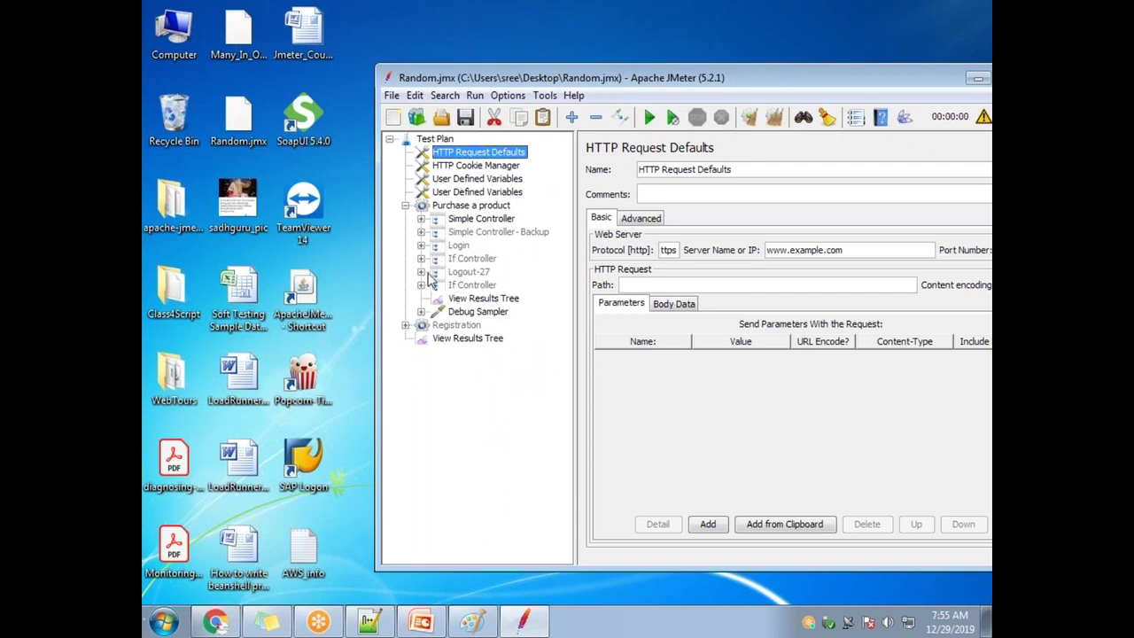
{"action": "left_click", "coordinate": [421, 232]}
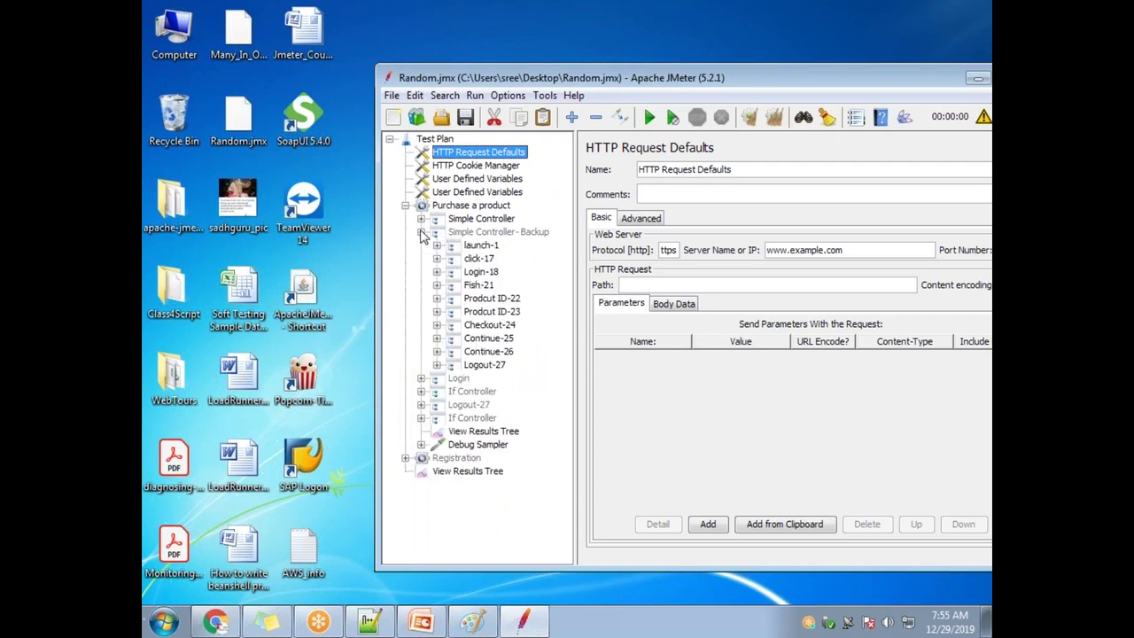
{"action": "left_click", "coordinate": [483, 246]}
{"action": "left_click", "coordinate": [436, 247]}
{"action": "left_click", "coordinate": [437, 247]}
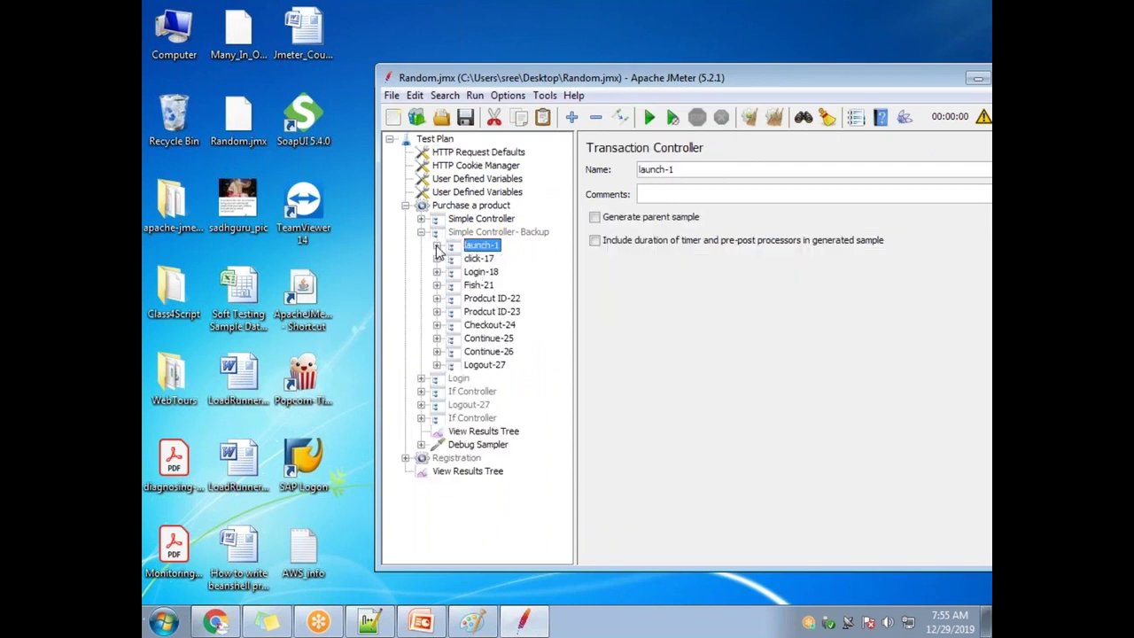
{"action": "left_click", "coordinate": [437, 247]}
{"action": "left_click", "coordinate": [437, 247]}
{"action": "left_click", "coordinate": [421, 231]}
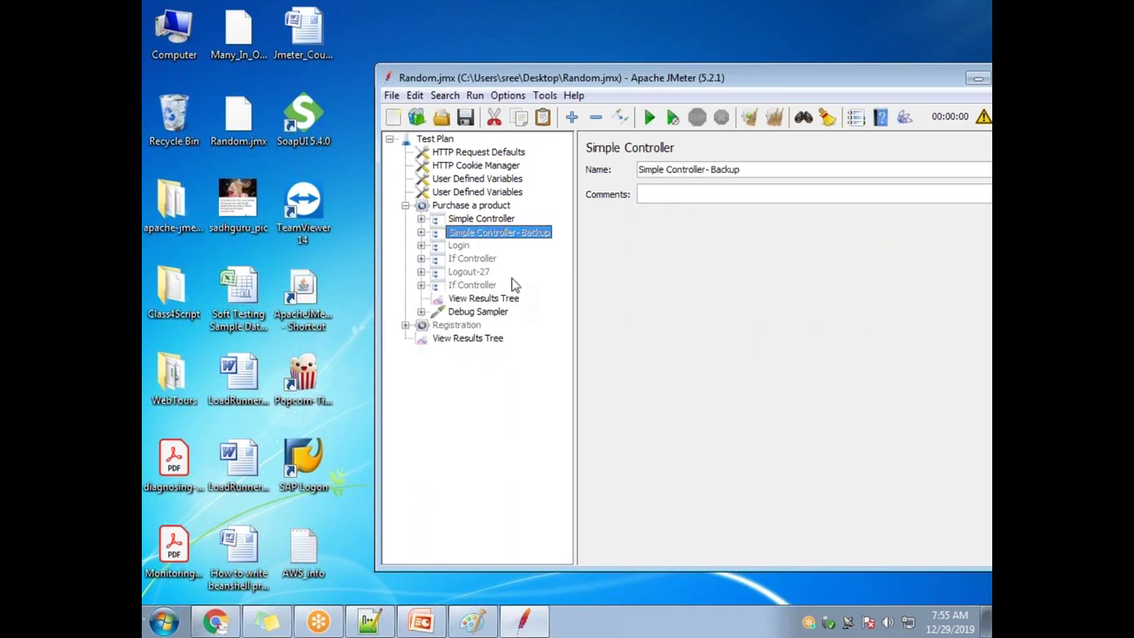
Step: Examine the disabled controllers from Login onward and the Registration thread group's contents, collapsing both thread groups
{"action": "left_click", "coordinate": [463, 246]}
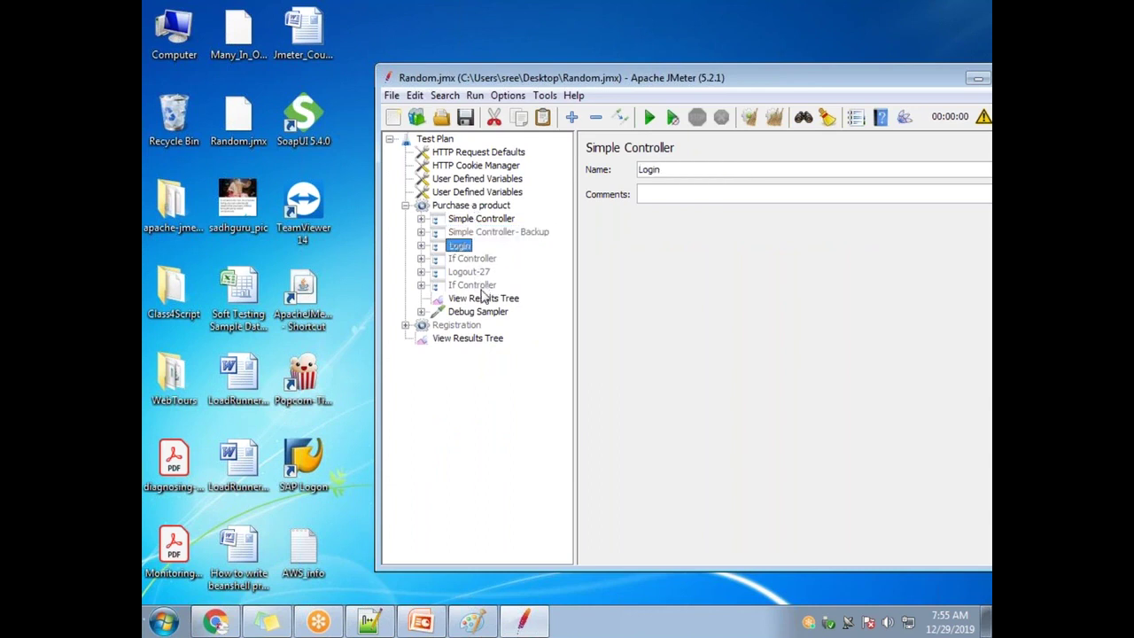
{"action": "left_click", "coordinate": [481, 288], "text": "shift"}
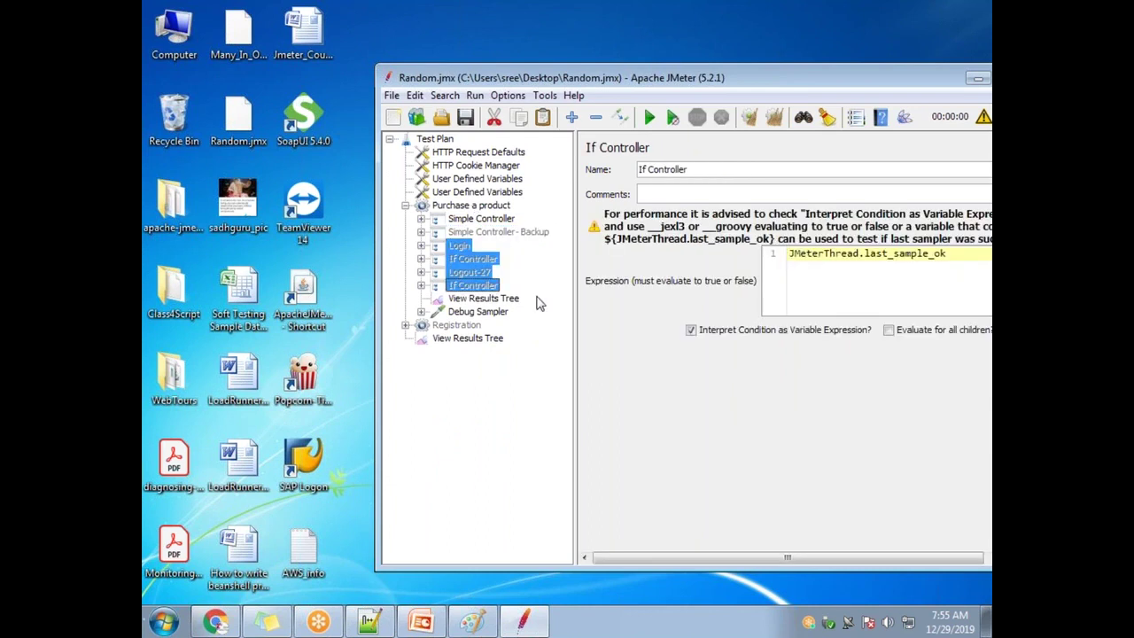
{"action": "left_click", "coordinate": [464, 247]}
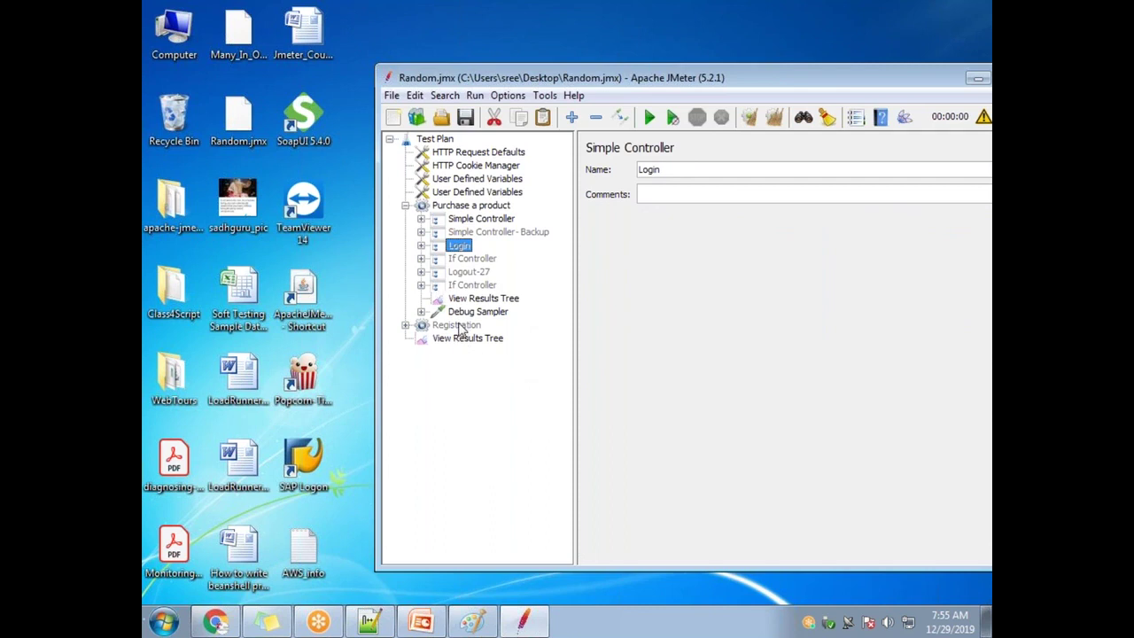
{"action": "left_click", "coordinate": [405, 325]}
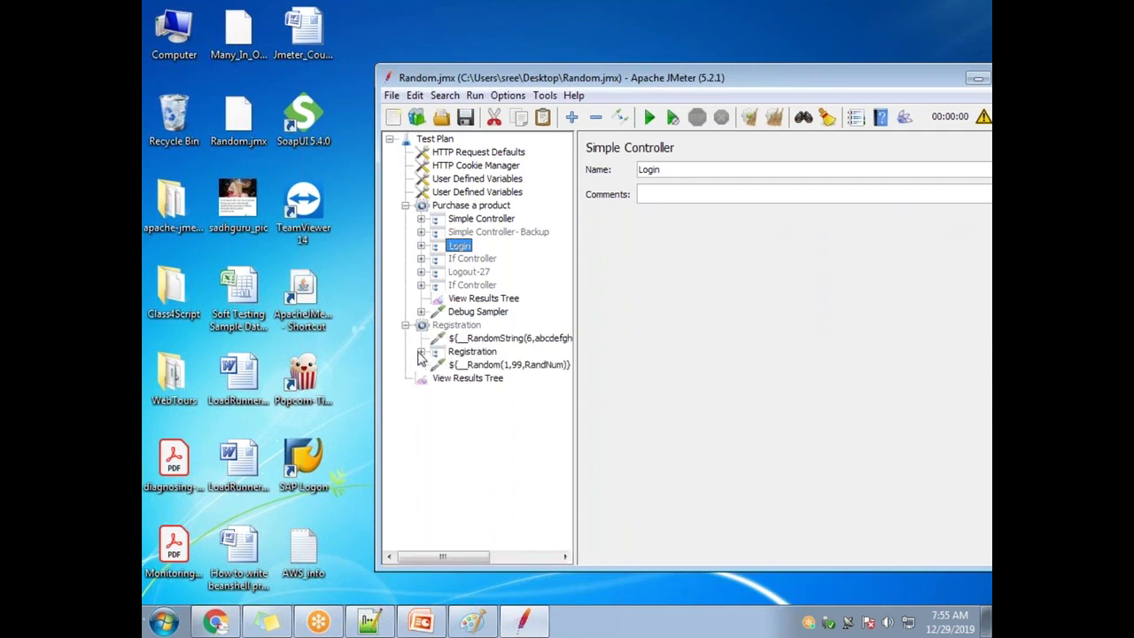
{"action": "left_click", "coordinate": [420, 353]}
{"action": "left_click", "coordinate": [437, 366]}
{"action": "left_click", "coordinate": [436, 364]}
{"action": "left_click", "coordinate": [404, 325]}
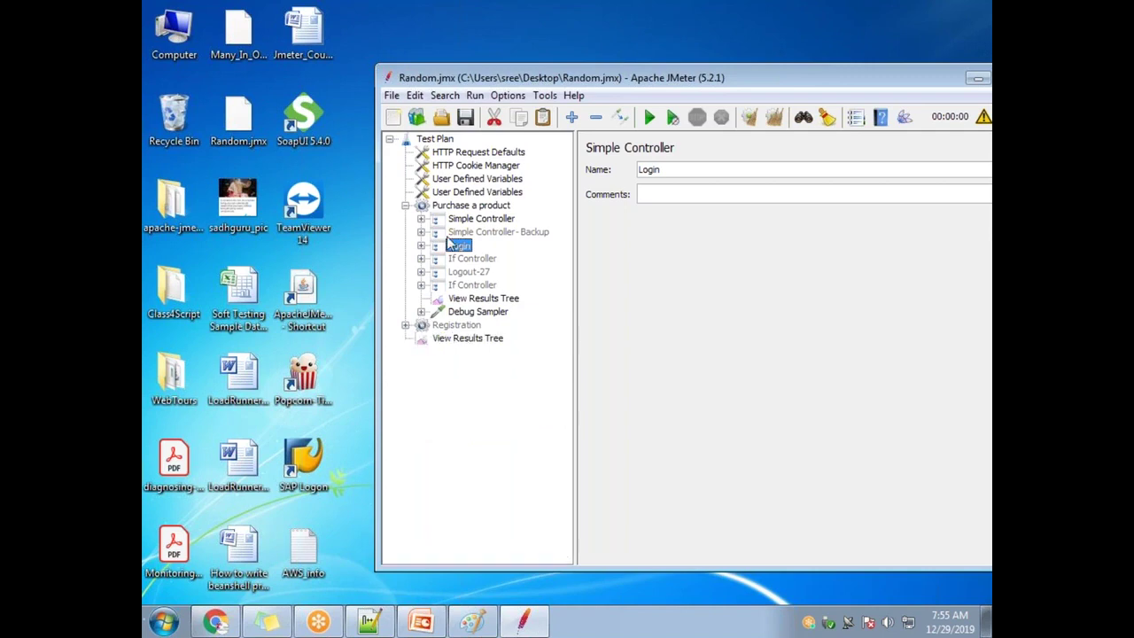
{"action": "left_click", "coordinate": [405, 205]}
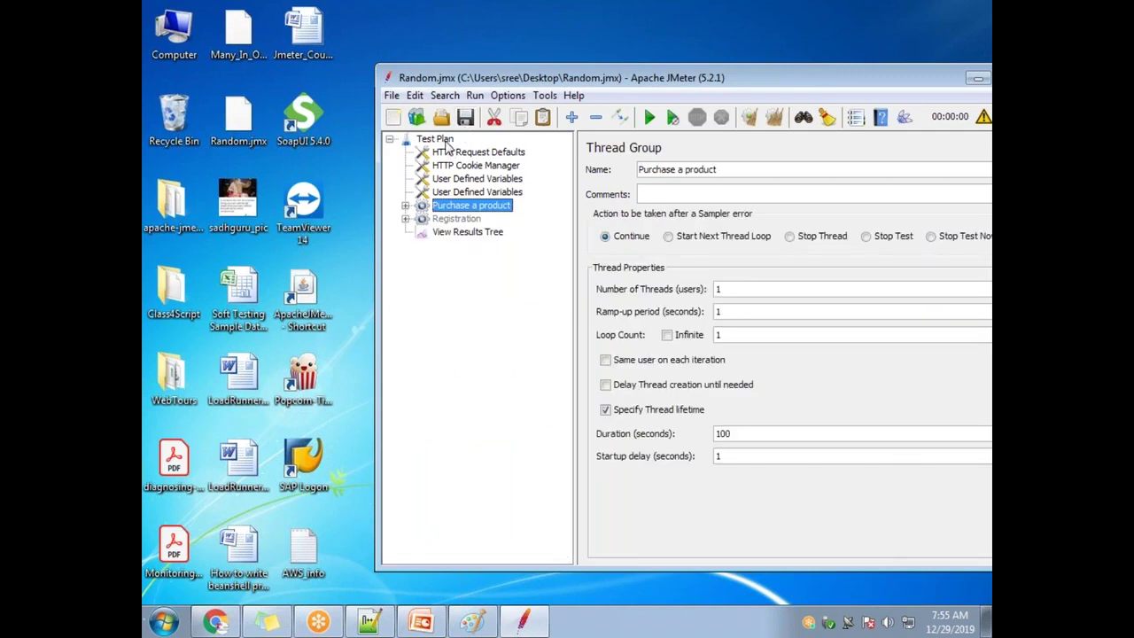
Step: Examine which timers, listeners, thread groups and other elements can be added at Test Plan level
{"action": "right_click", "coordinate": [447, 144]}
{"action": "mouse_move", "coordinate": [545, 158]}
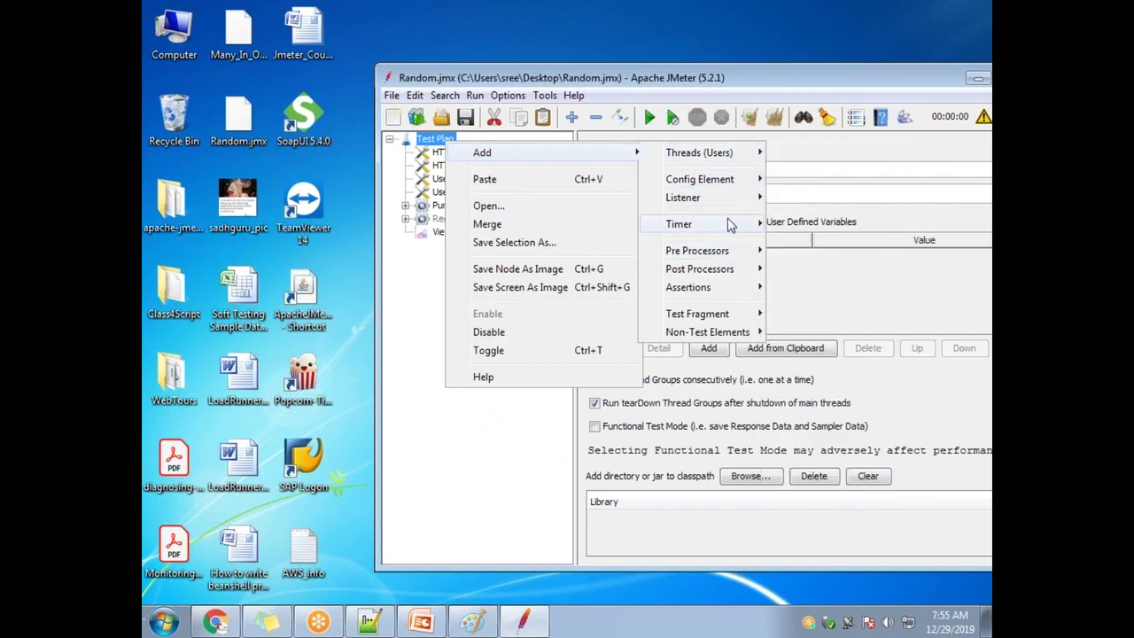
{"action": "mouse_move", "coordinate": [730, 228]}
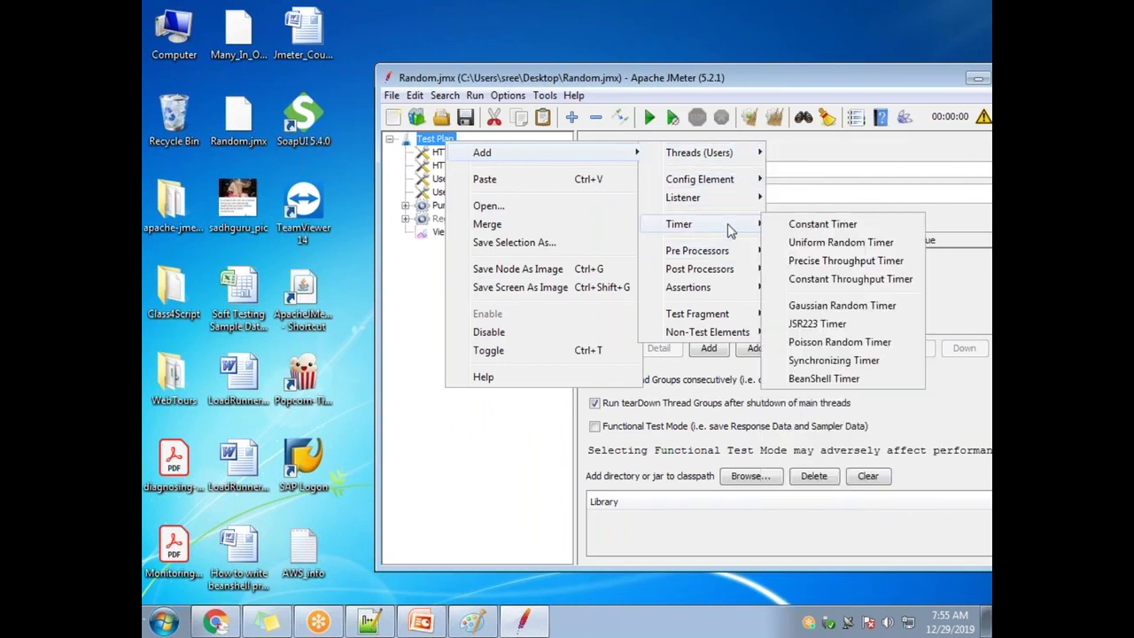
{"action": "left_click", "coordinate": [427, 336]}
{"action": "right_click", "coordinate": [445, 139]}
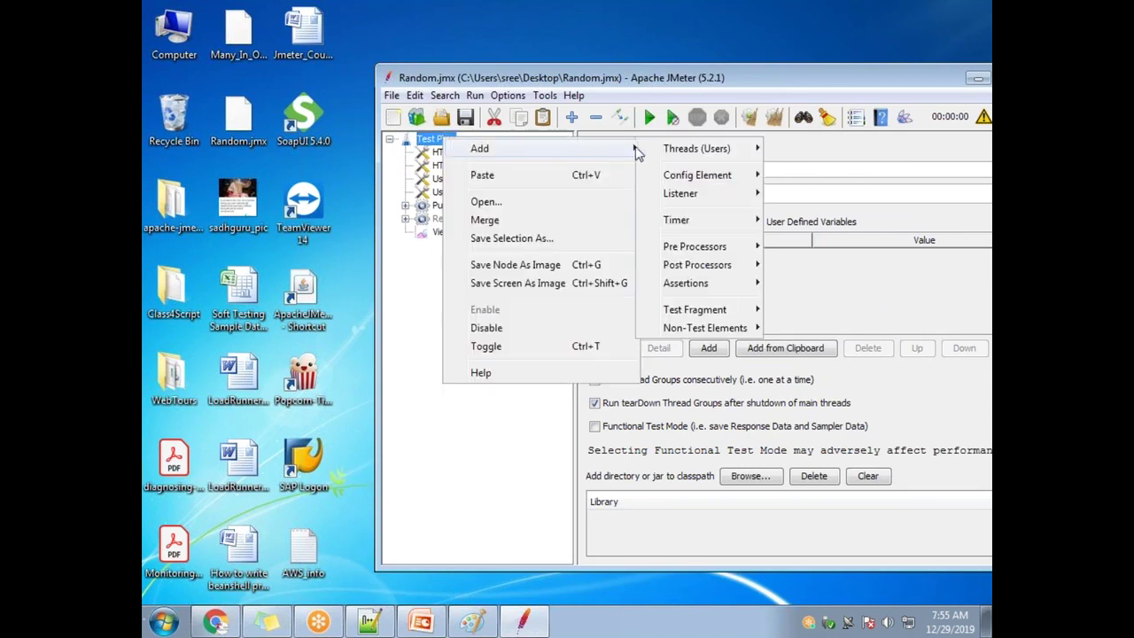
{"action": "mouse_move", "coordinate": [678, 152]}
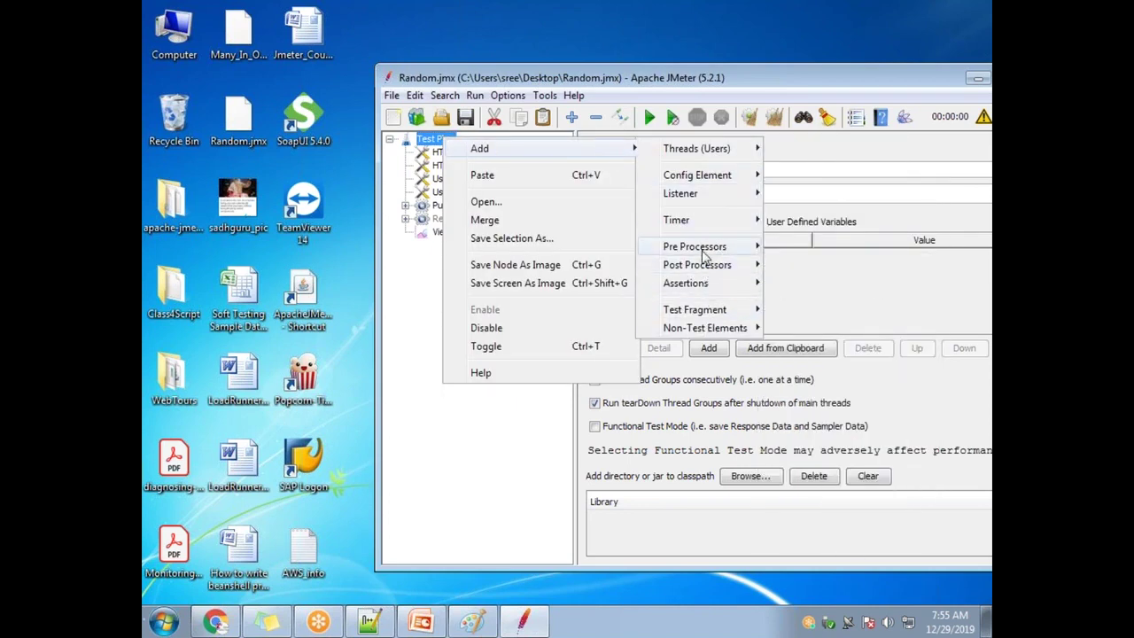
{"action": "mouse_move", "coordinate": [703, 219]}
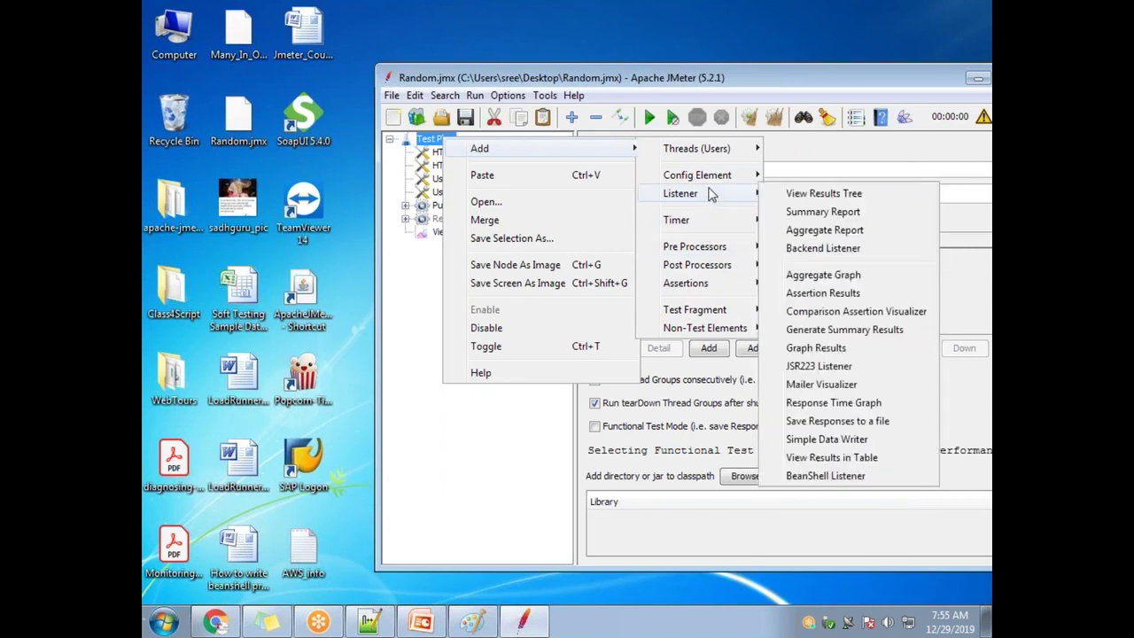
{"action": "mouse_move", "coordinate": [717, 180]}
{"action": "mouse_move", "coordinate": [720, 153]}
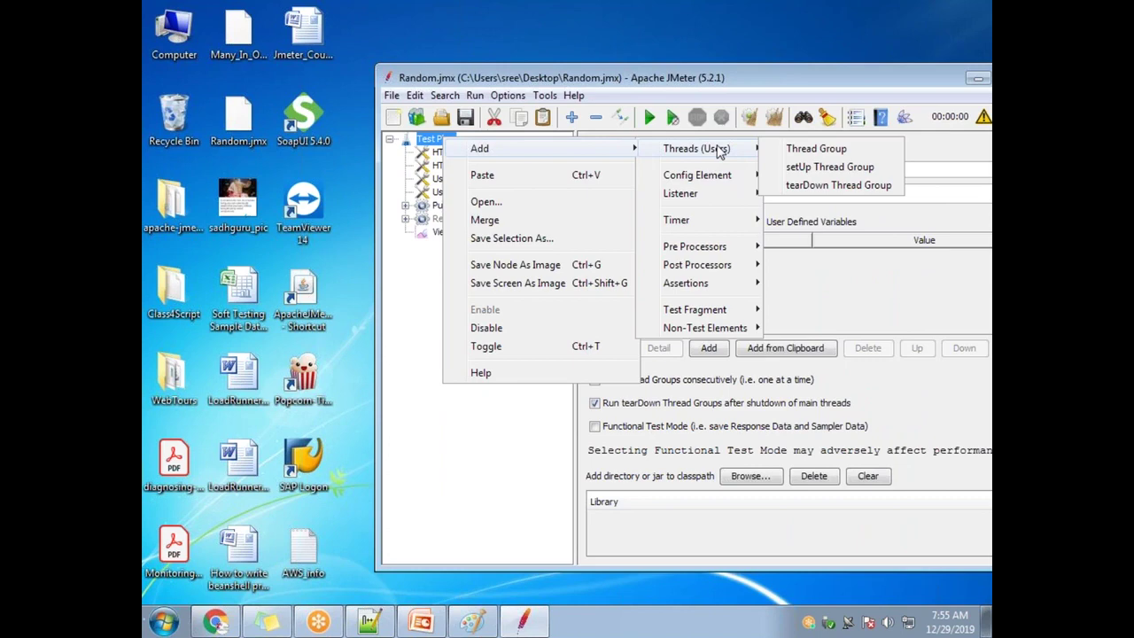
{"action": "left_click", "coordinate": [399, 318]}
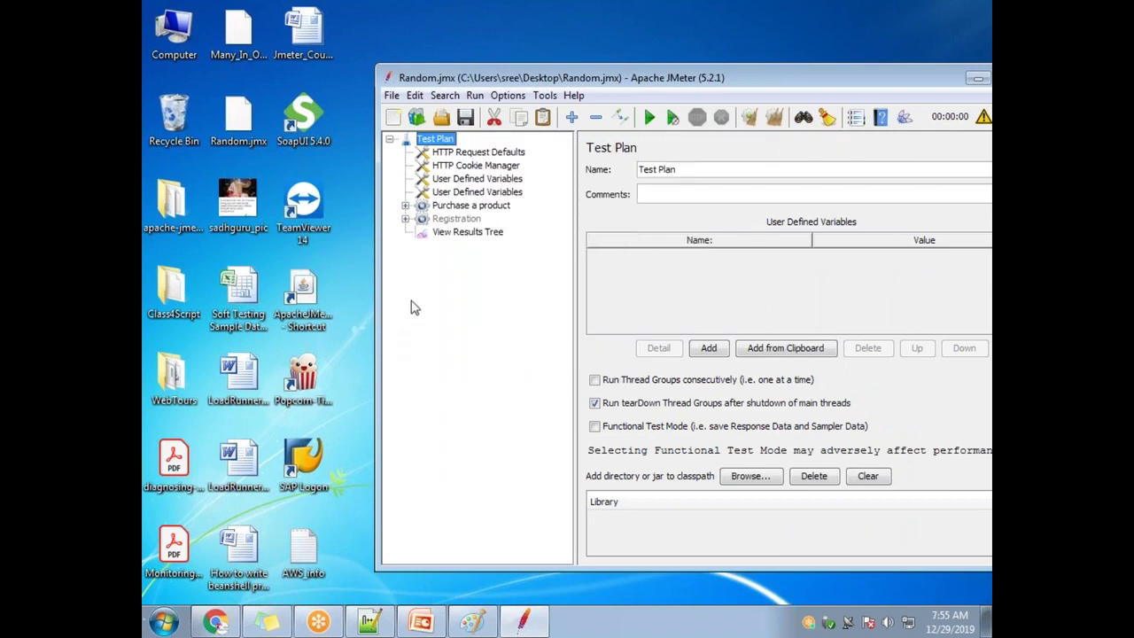
Step: Add a new Thread Group to the Test Plan
{"action": "left_click", "coordinate": [420, 208]}
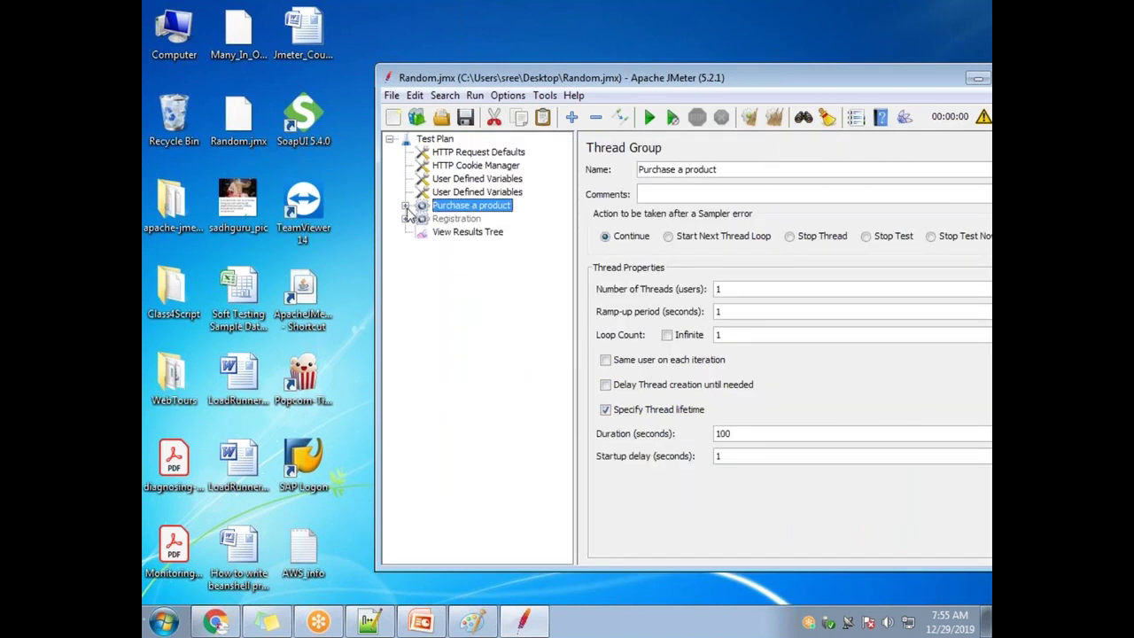
{"action": "left_click", "coordinate": [443, 140]}
{"action": "right_click", "coordinate": [447, 142]}
{"action": "mouse_move", "coordinate": [703, 151]}
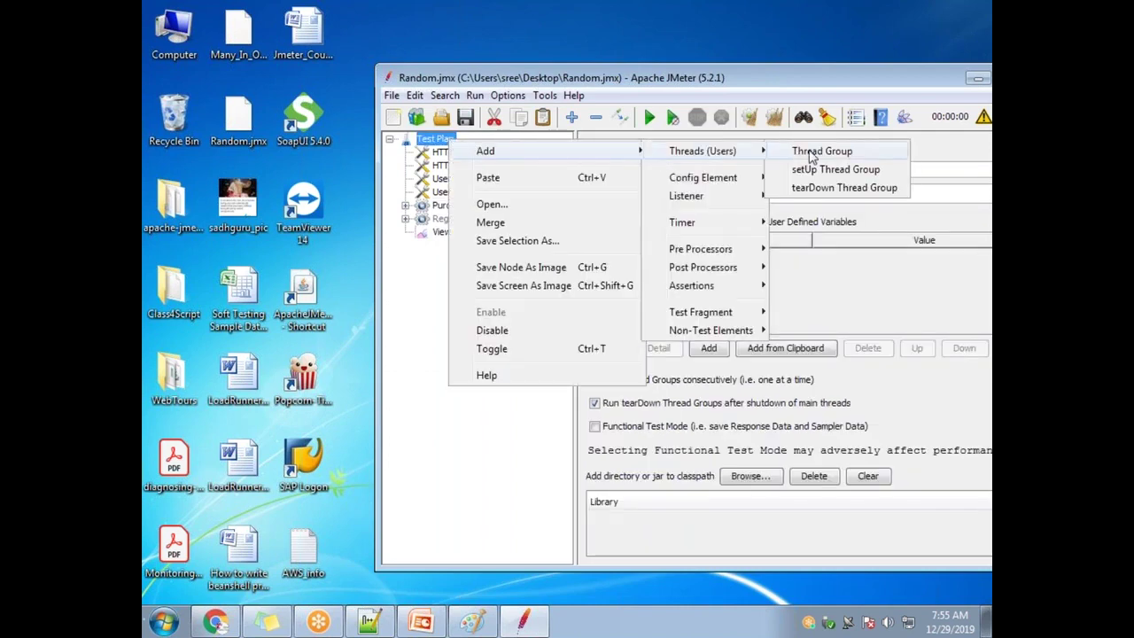
{"action": "left_click", "coordinate": [811, 156]}
Step: Add two HTTP Request samplers to the new Thread Group
{"action": "right_click", "coordinate": [476, 245]}
{"action": "mouse_move", "coordinate": [510, 248]}
{"action": "mouse_move", "coordinate": [728, 255]}
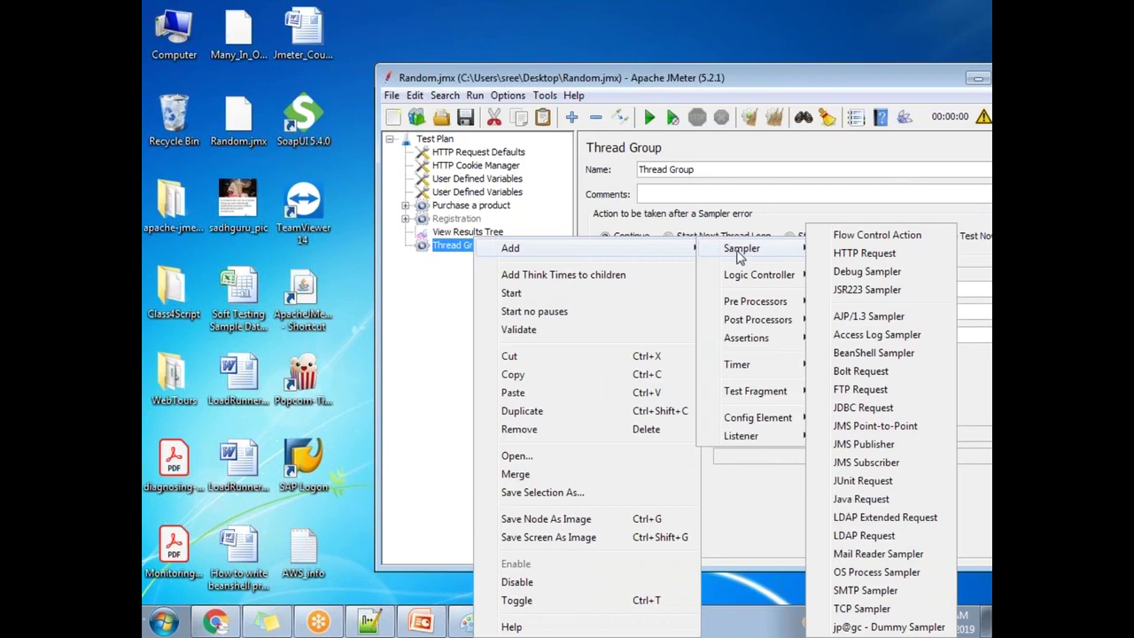
{"action": "left_click", "coordinate": [864, 253]}
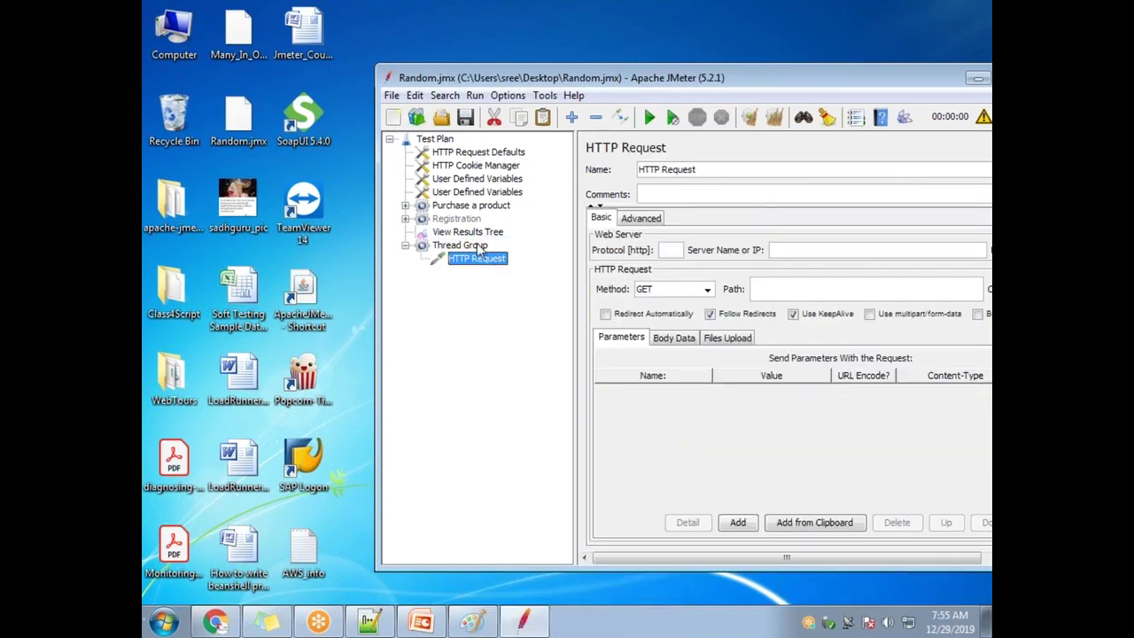
{"action": "left_click", "coordinate": [478, 248]}
{"action": "right_click", "coordinate": [479, 248]}
{"action": "mouse_move", "coordinate": [650, 256]}
{"action": "mouse_move", "coordinate": [744, 251]}
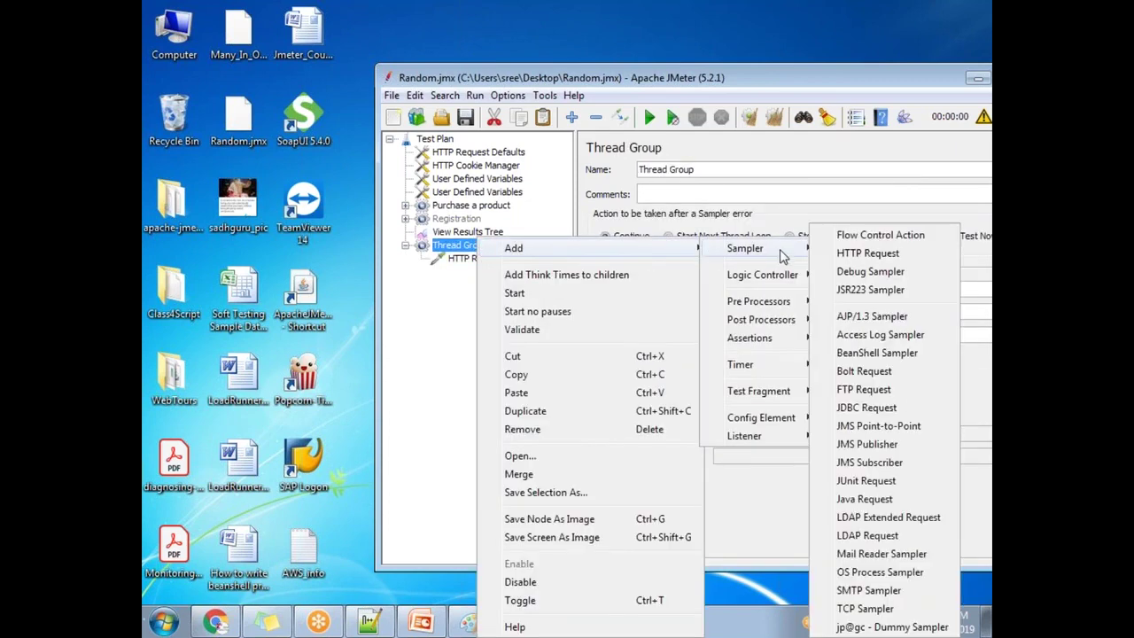
{"action": "left_click", "coordinate": [859, 255]}
Step: Rename the two samplers in the Thread Group as HTTP Request 1 and HTTP Request 2
{"action": "left_click", "coordinate": [494, 259]}
{"action": "left_click", "coordinate": [724, 175]}
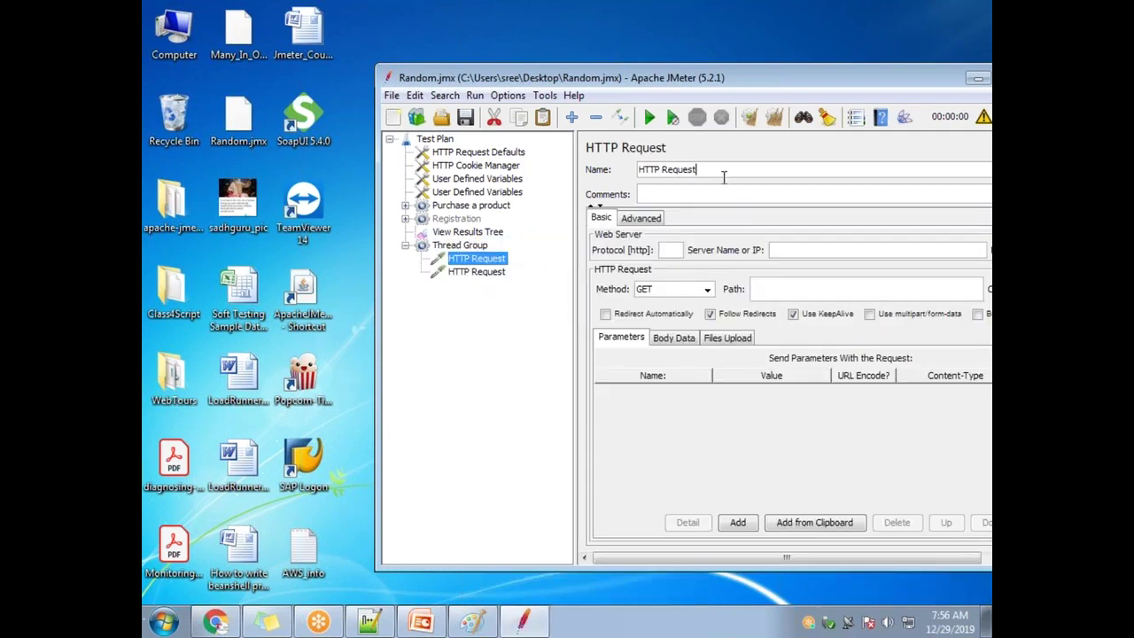
{"action": "type", "text": "1"}
{"action": "left_click", "coordinate": [486, 273]}
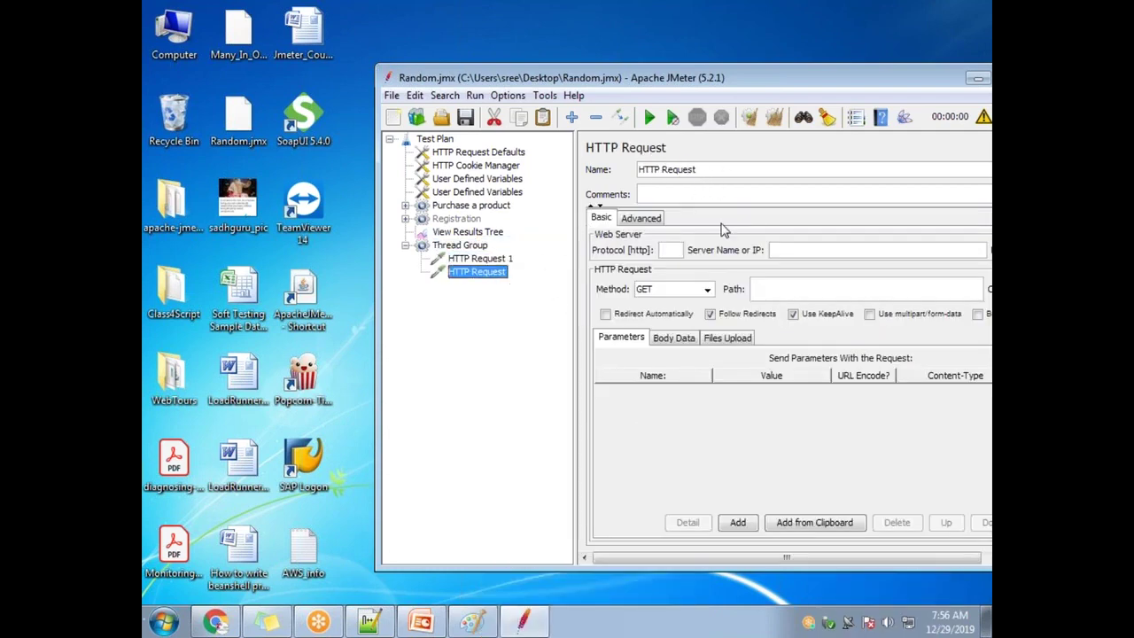
{"action": "left_click", "coordinate": [727, 171]}
{"action": "left_click", "coordinate": [483, 259]}
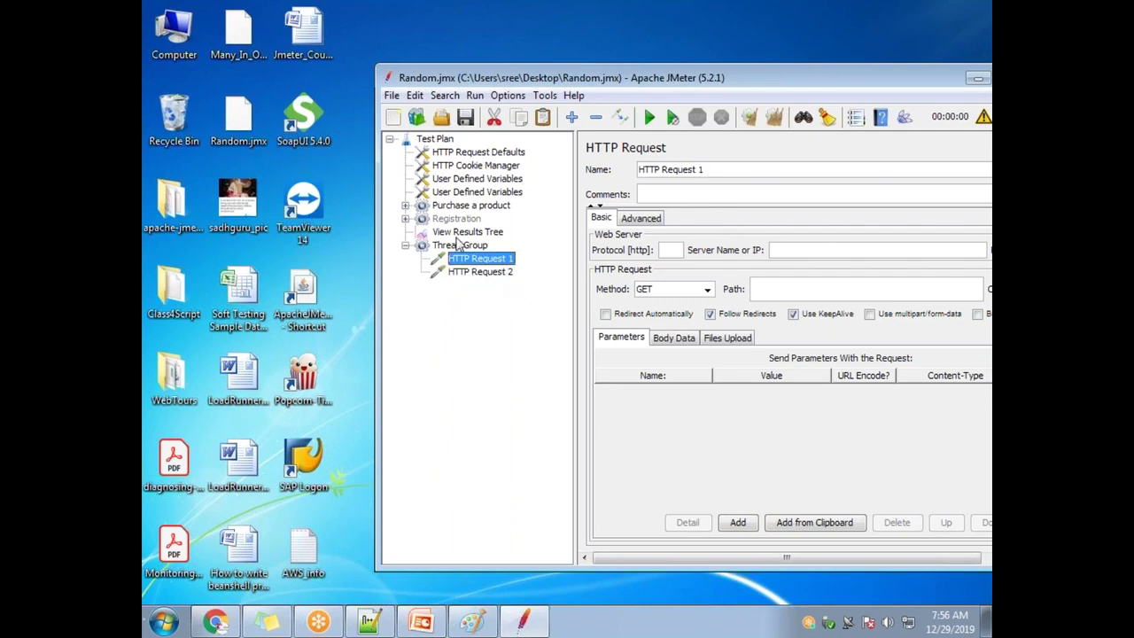
Step: Add a third HTTP Request sampler to the Thread Group and name it HTTP Request 3
{"action": "right_click", "coordinate": [470, 243]}
{"action": "mouse_move", "coordinate": [643, 249]}
{"action": "mouse_move", "coordinate": [767, 257]}
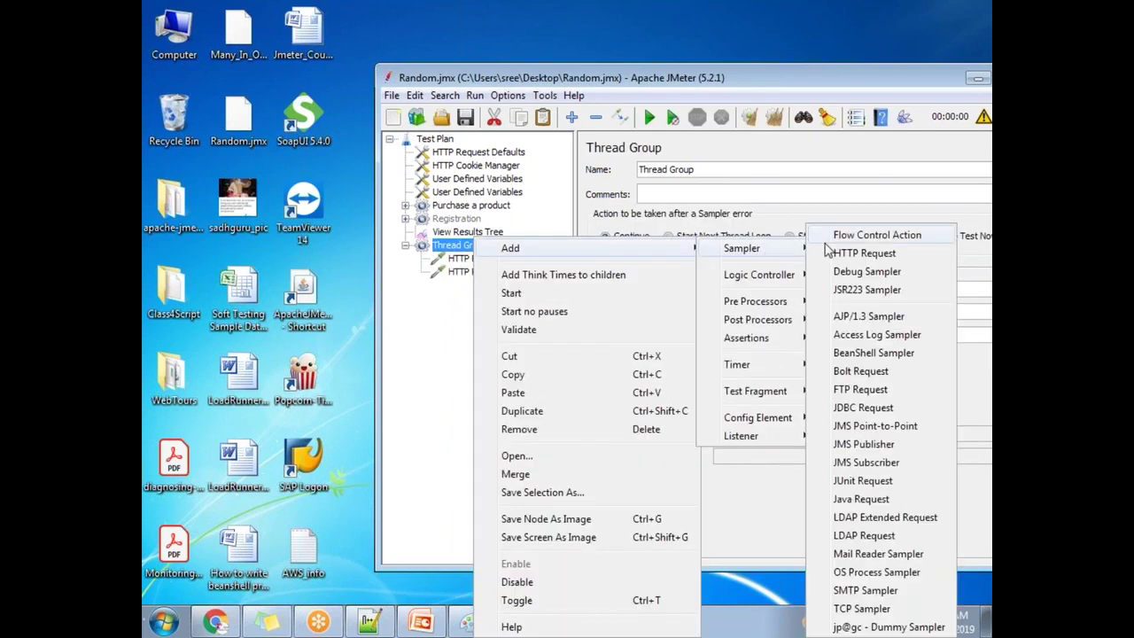
{"action": "left_click", "coordinate": [863, 255]}
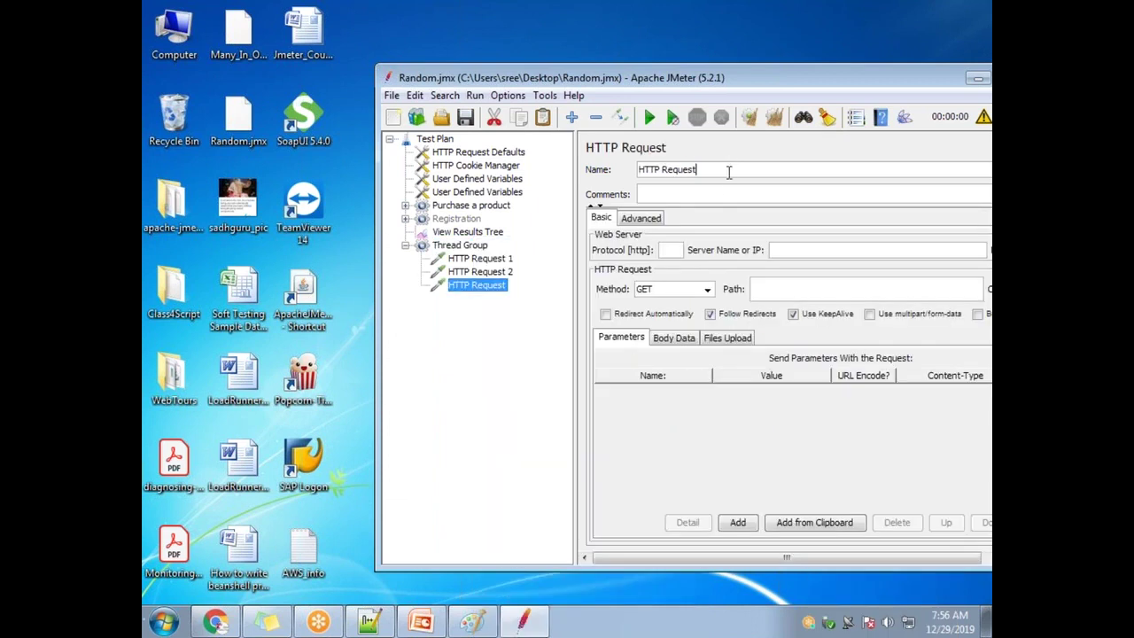
{"action": "type", "text": "3"}
Step: Review the three HTTP Request samplers and their order in the Thread Group
{"action": "left_click", "coordinate": [497, 271]}
{"action": "left_click", "coordinate": [503, 261]}
{"action": "left_click", "coordinate": [501, 284]}
{"action": "left_click", "coordinate": [502, 259]}
{"action": "left_click", "coordinate": [499, 271]}
{"action": "left_click", "coordinate": [501, 259]}
{"action": "left_click", "coordinate": [502, 272]}
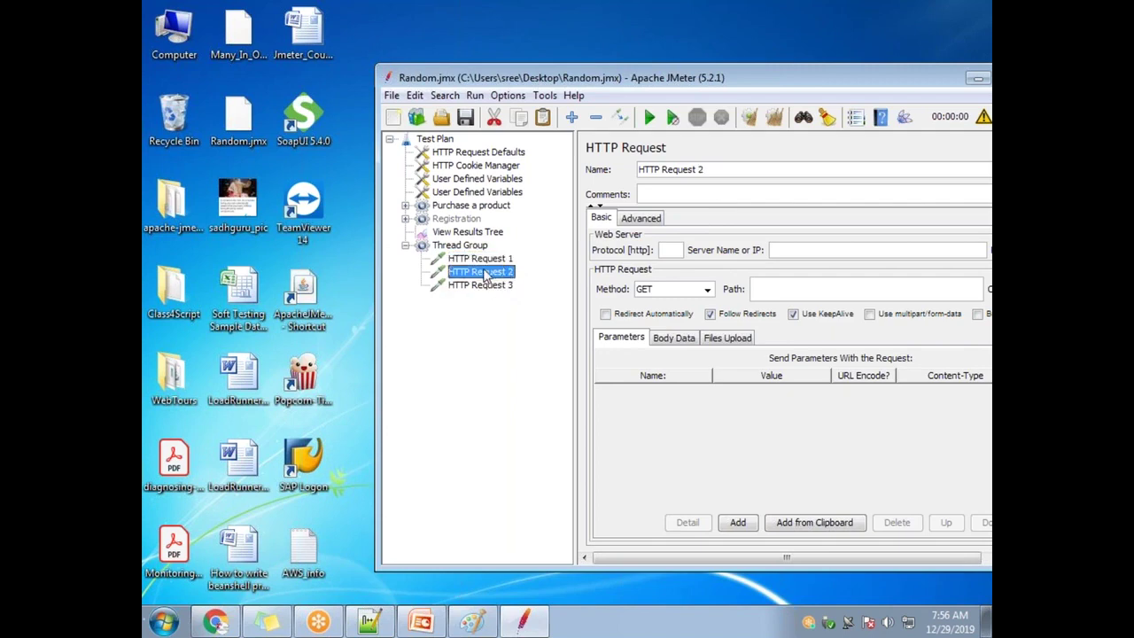
{"action": "left_click", "coordinate": [486, 259]}
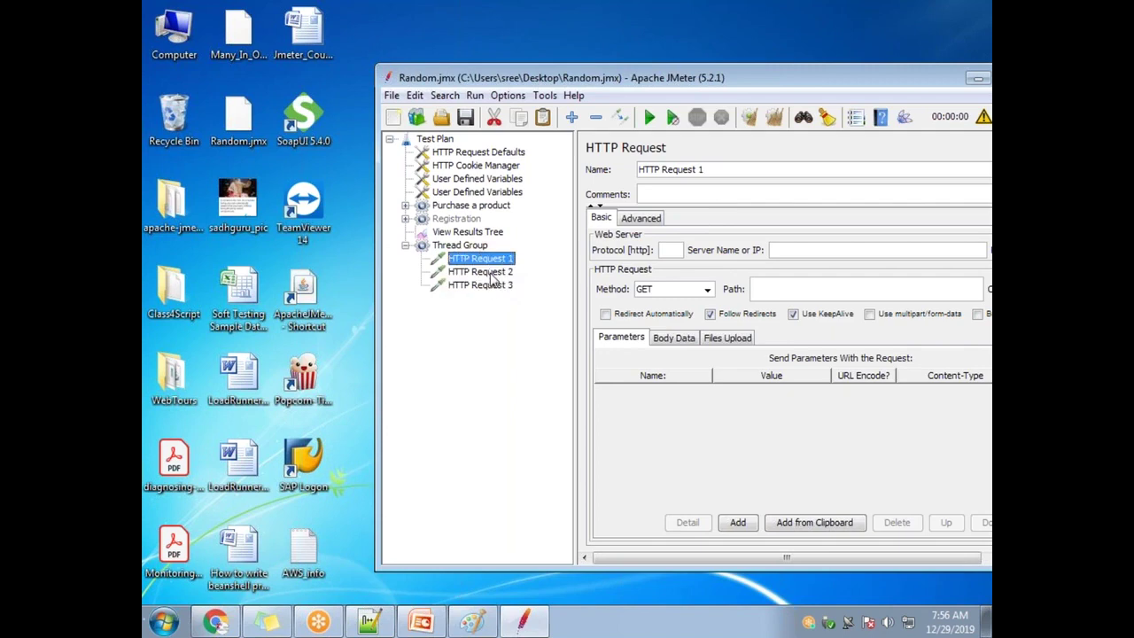
Step: Add a Constant Timer to the Thread Group and place it between HTTP Request 1 and HTTP Request 2
{"action": "left_click", "coordinate": [491, 271]}
{"action": "left_click", "coordinate": [492, 259]}
{"action": "left_click", "coordinate": [492, 271]}
{"action": "left_click", "coordinate": [481, 258]}
{"action": "right_click", "coordinate": [475, 245]}
{"action": "mouse_move", "coordinate": [521, 252]}
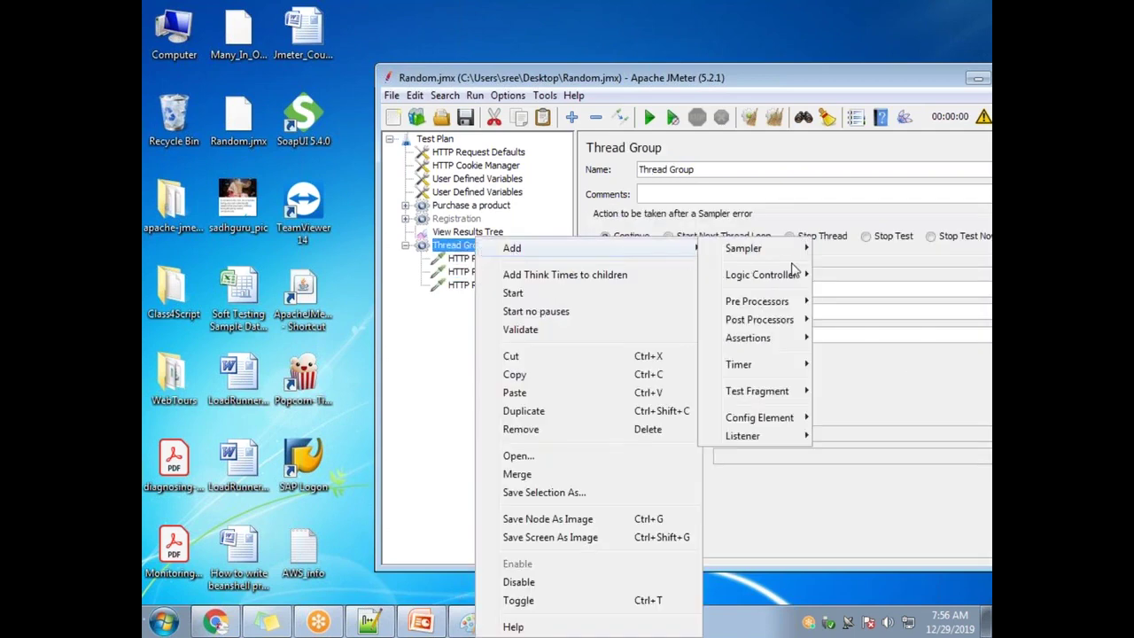
{"action": "mouse_move", "coordinate": [779, 364]}
{"action": "left_click", "coordinate": [847, 367]}
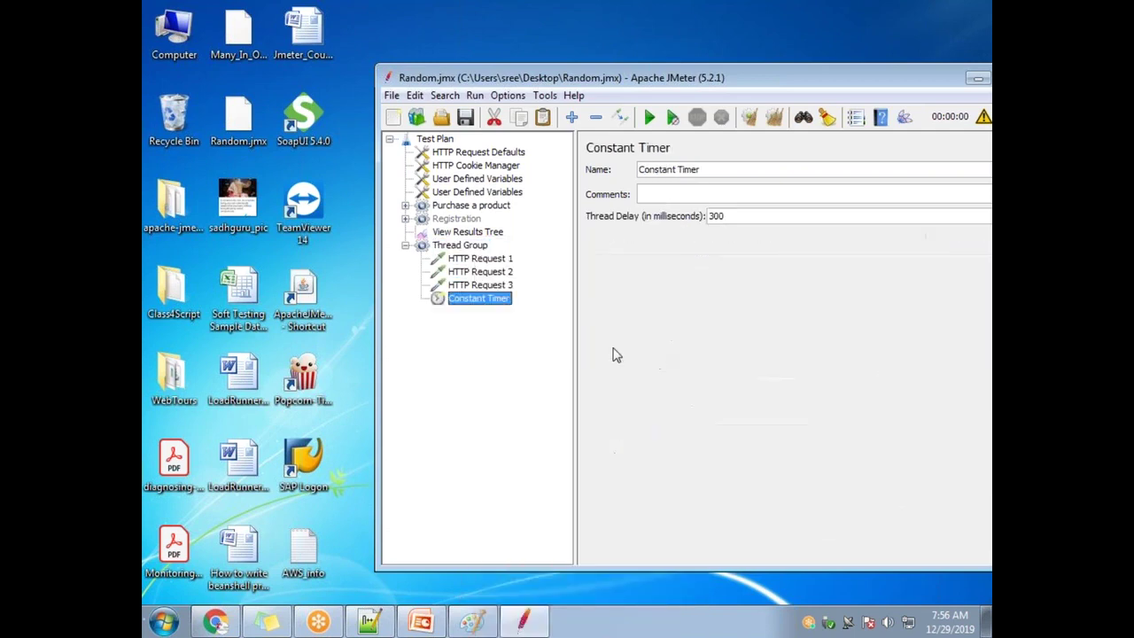
{"action": "left_click_drag", "start_coordinate": [507, 274], "coordinate": [508, 271]}
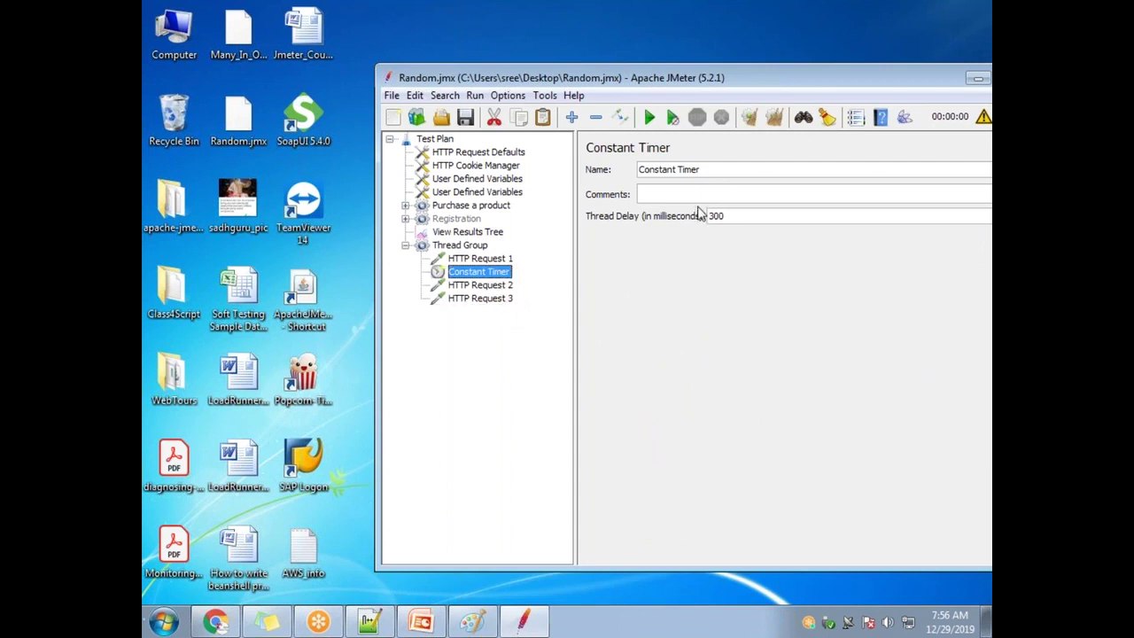
Step: Set the Constant Timer's thread delay to 1000 milliseconds
{"action": "left_click_drag", "start_coordinate": [737, 219], "coordinate": [687, 221]}
{"action": "left_click", "coordinate": [494, 286]}
{"action": "left_click", "coordinate": [496, 259]}
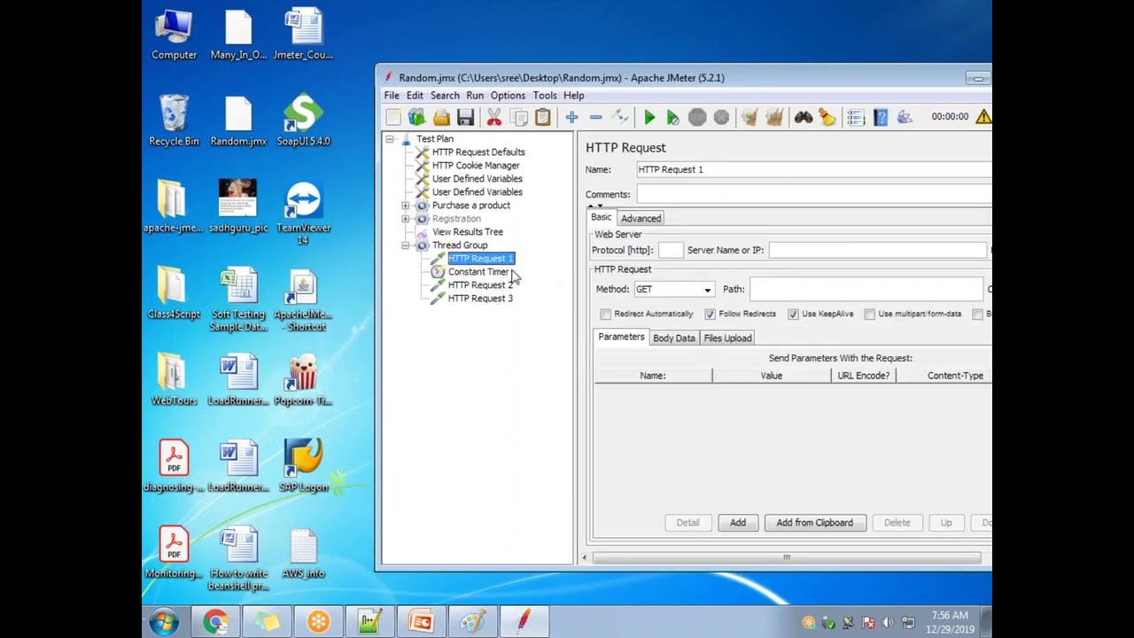
{"action": "left_click", "coordinate": [688, 36]}
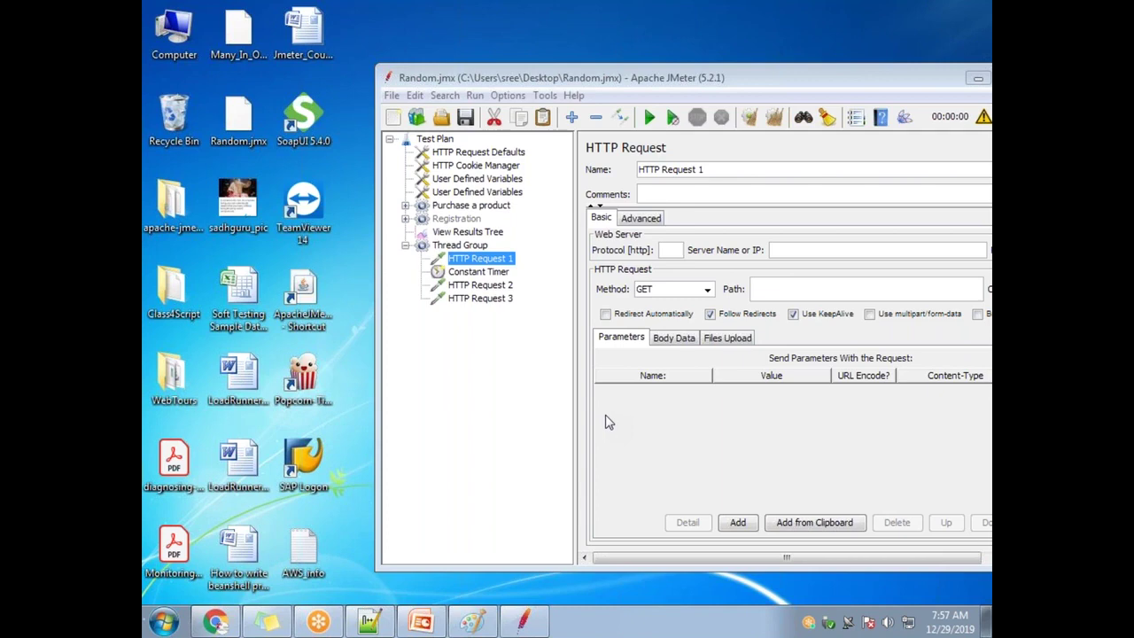
Step: Add a Flow Control Action after HTTP Request 1 in the Thread Group and nest the Constant Timer under it
{"action": "right_click", "coordinate": [475, 249]}
{"action": "mouse_move", "coordinate": [650, 252]}
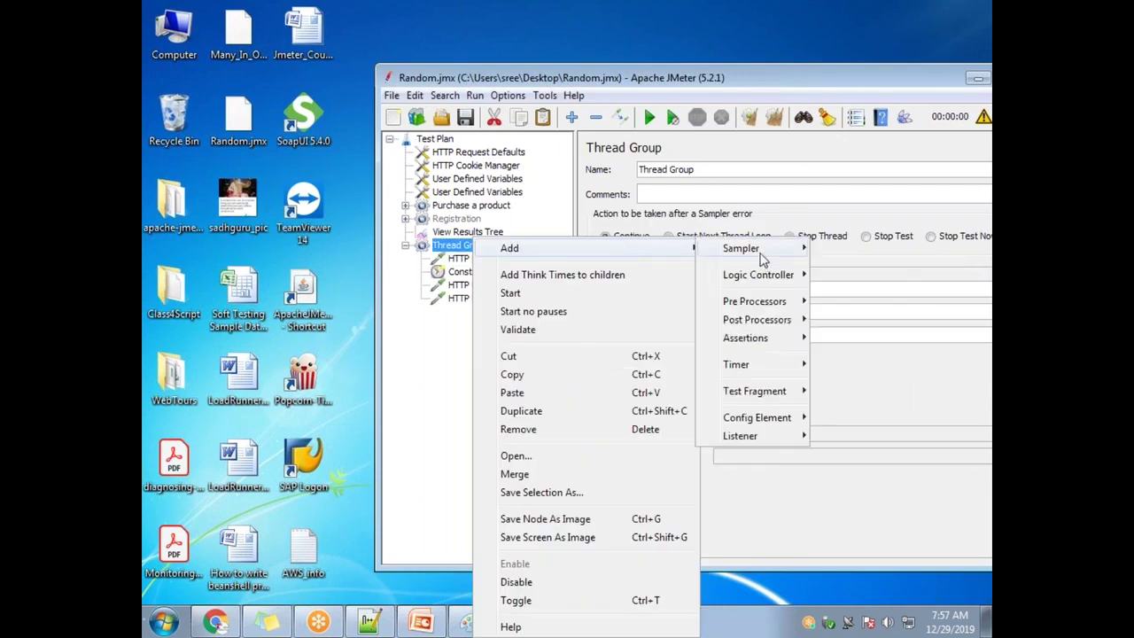
{"action": "mouse_move", "coordinate": [753, 249]}
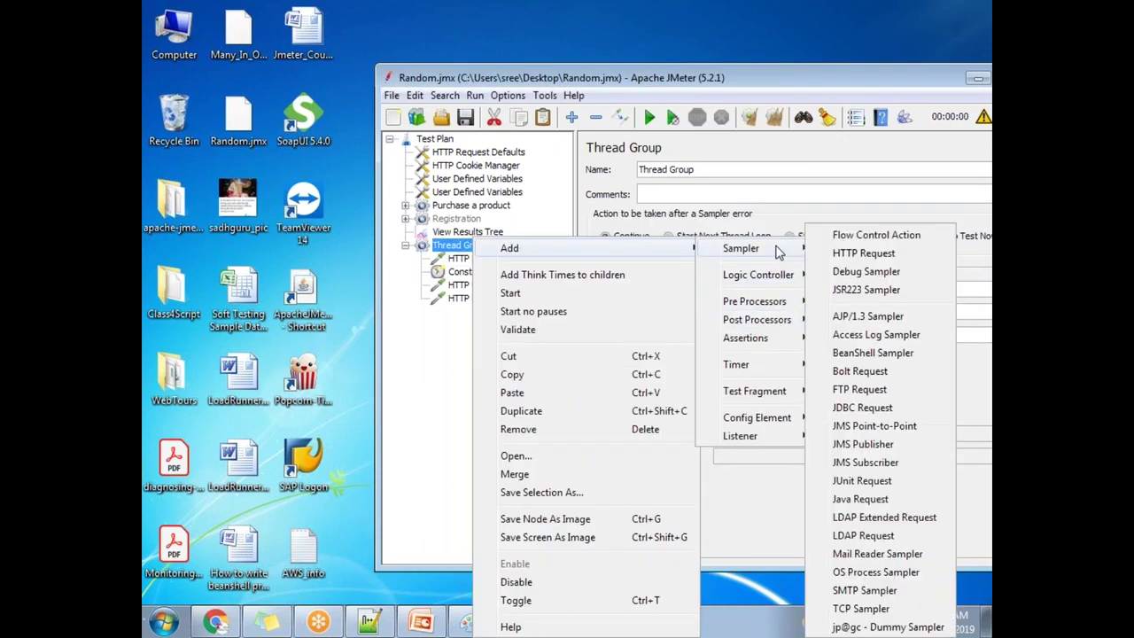
{"action": "left_click", "coordinate": [877, 237]}
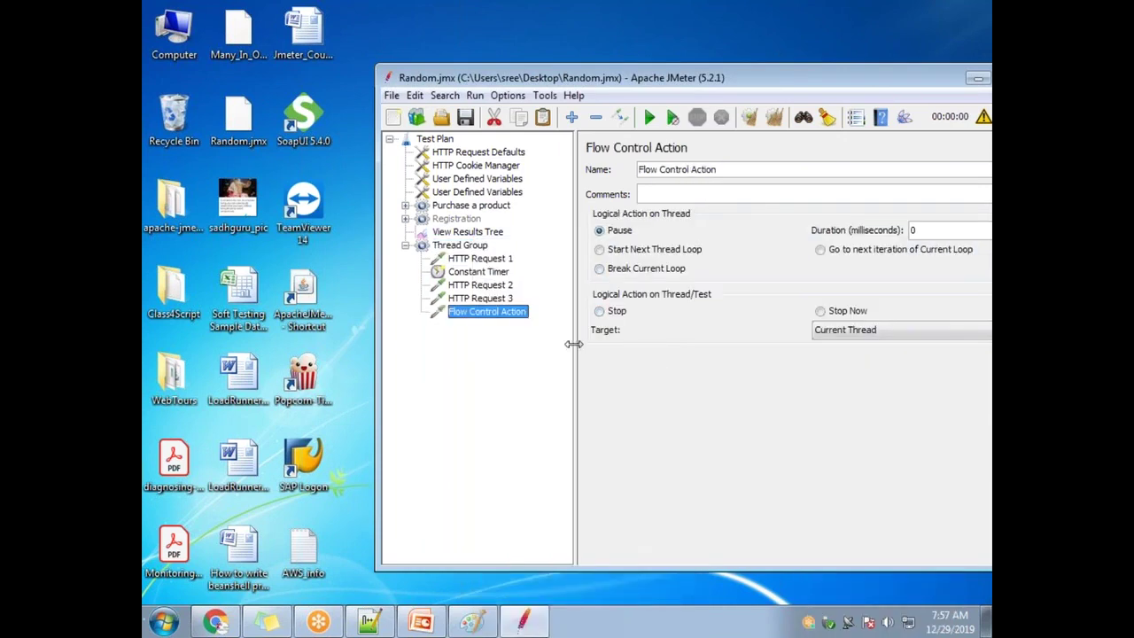
{"action": "left_click_drag", "start_coordinate": [492, 275], "coordinate": [493, 273]}
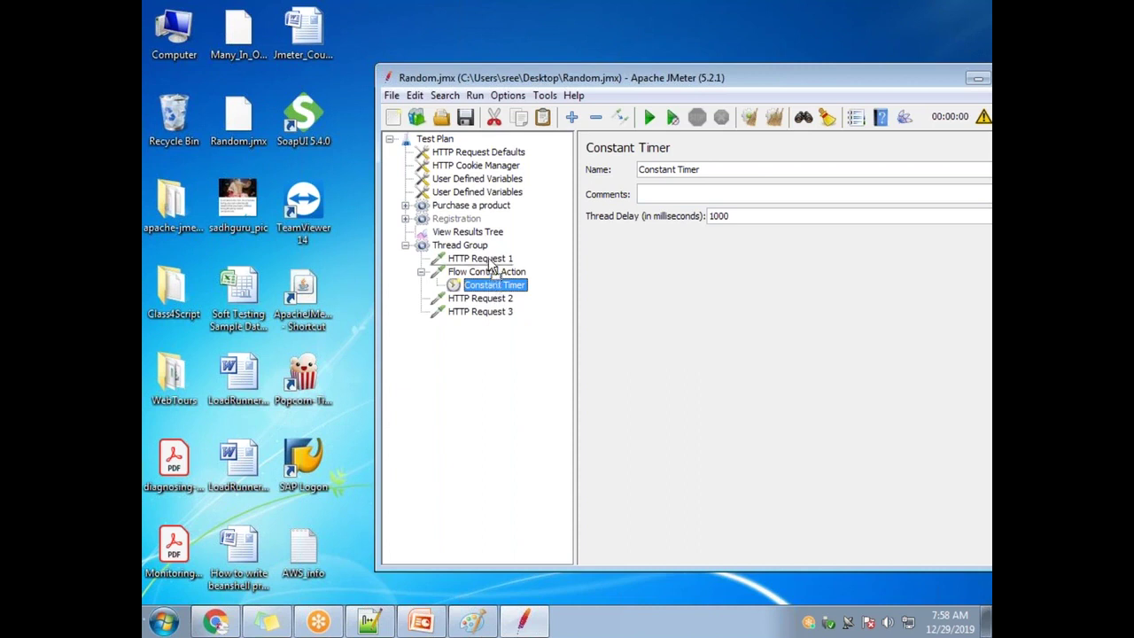
Step: Move the Constant Timer under HTTP Request 2 and remove the Flow Control Action from the Thread Group
{"action": "left_click_drag", "start_coordinate": [490, 265], "coordinate": [489, 261]}
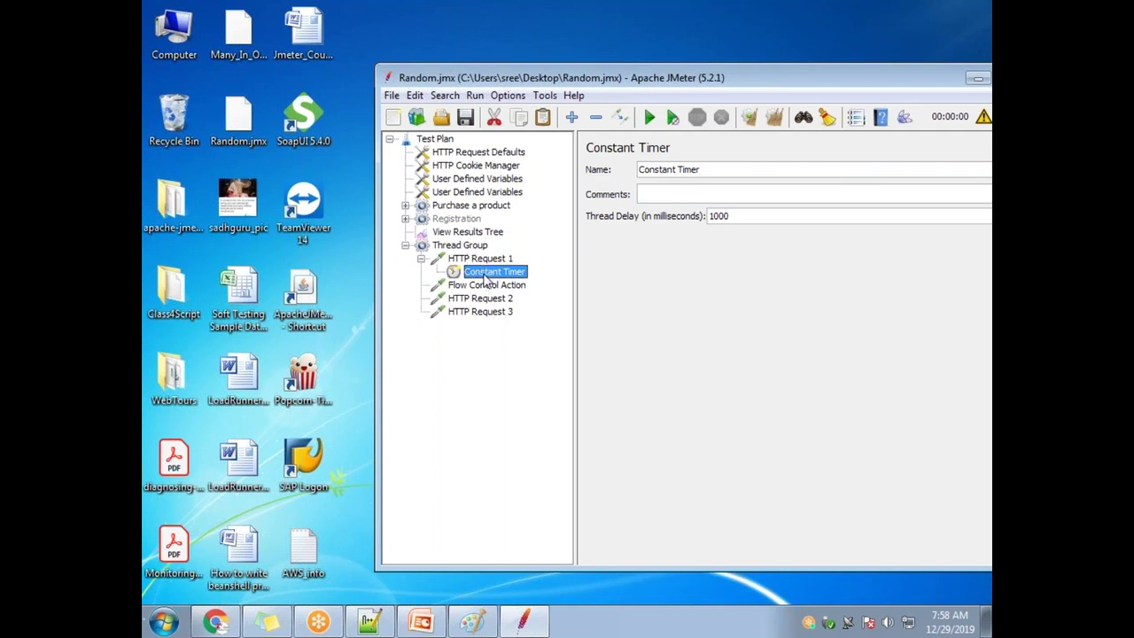
{"action": "left_click_drag", "start_coordinate": [485, 282], "coordinate": [484, 300]}
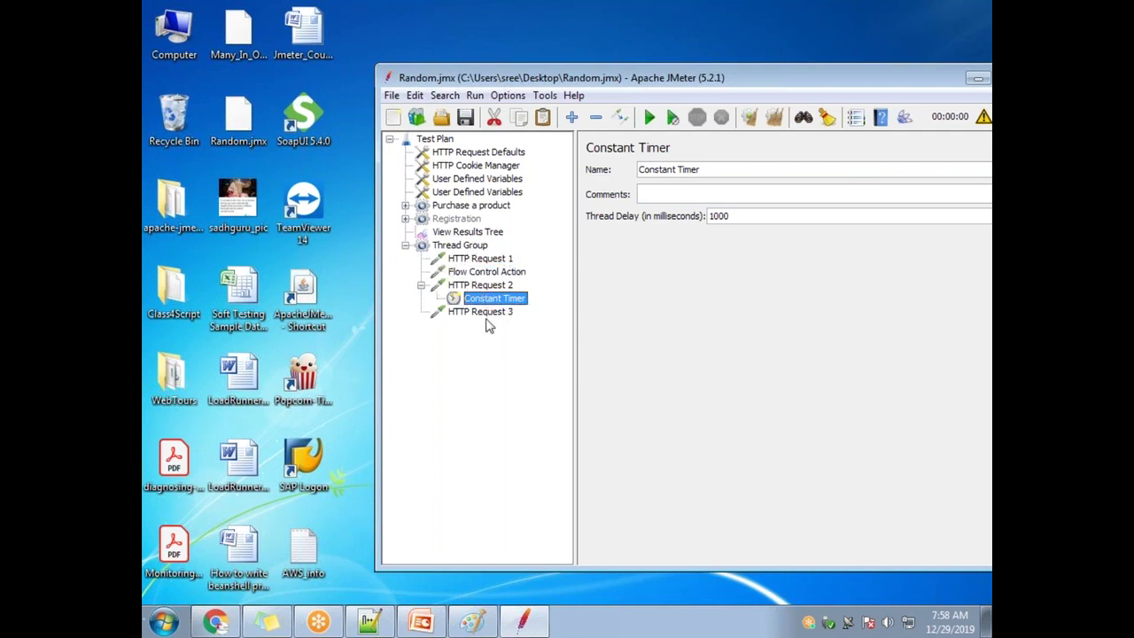
{"action": "left_click", "coordinate": [488, 272]}
{"action": "key", "text": "Delete"}
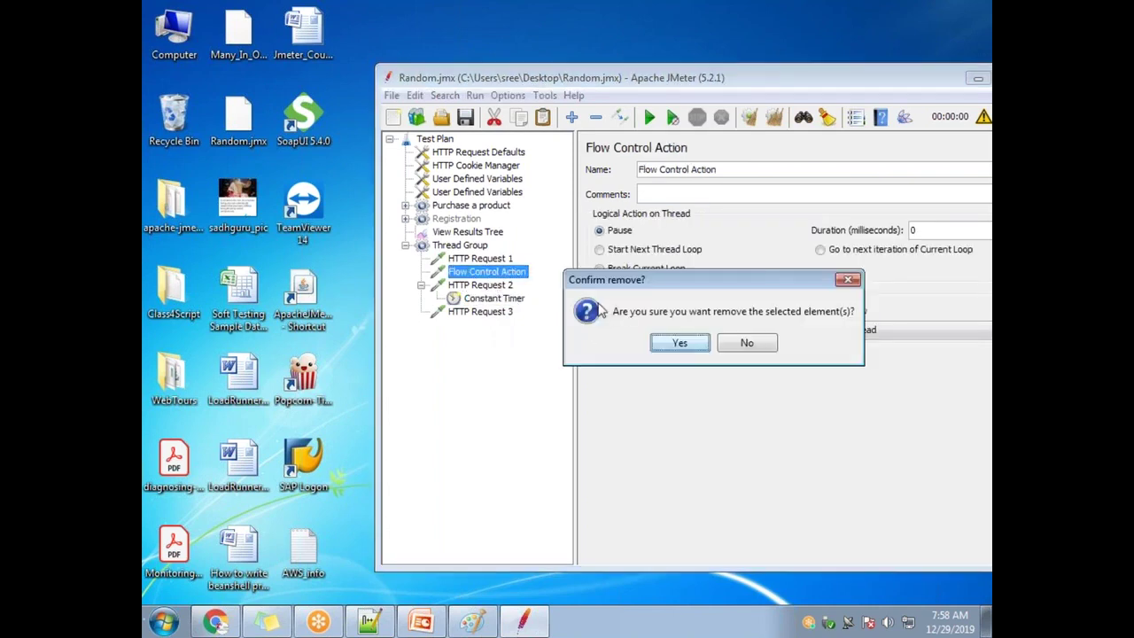
{"action": "left_click", "coordinate": [676, 344]}
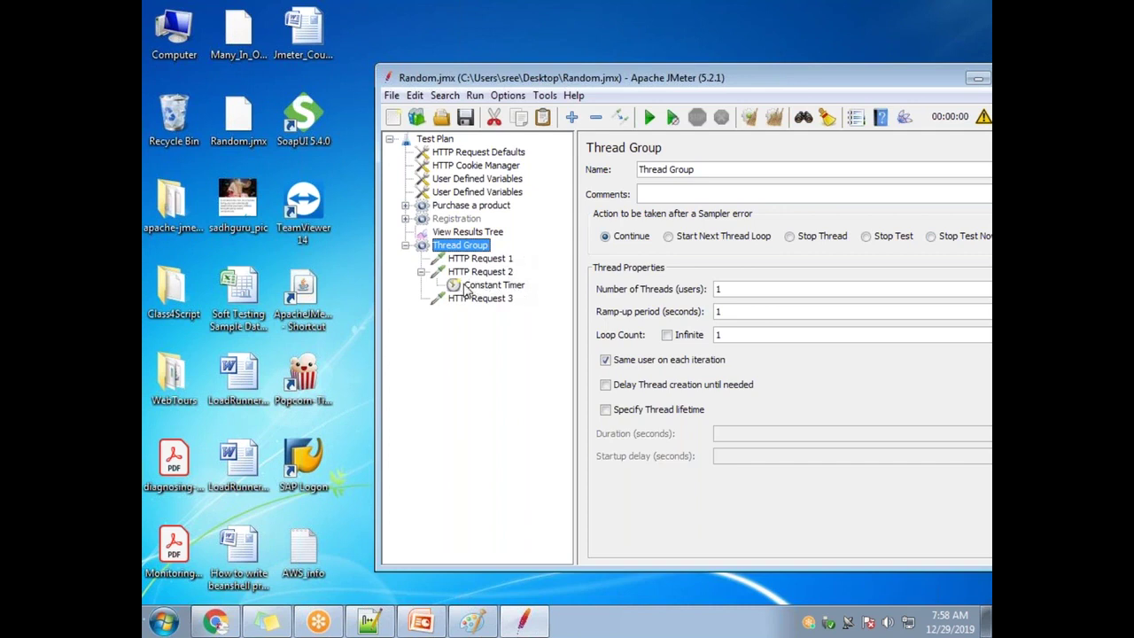
{"action": "left_click", "coordinate": [703, 44]}
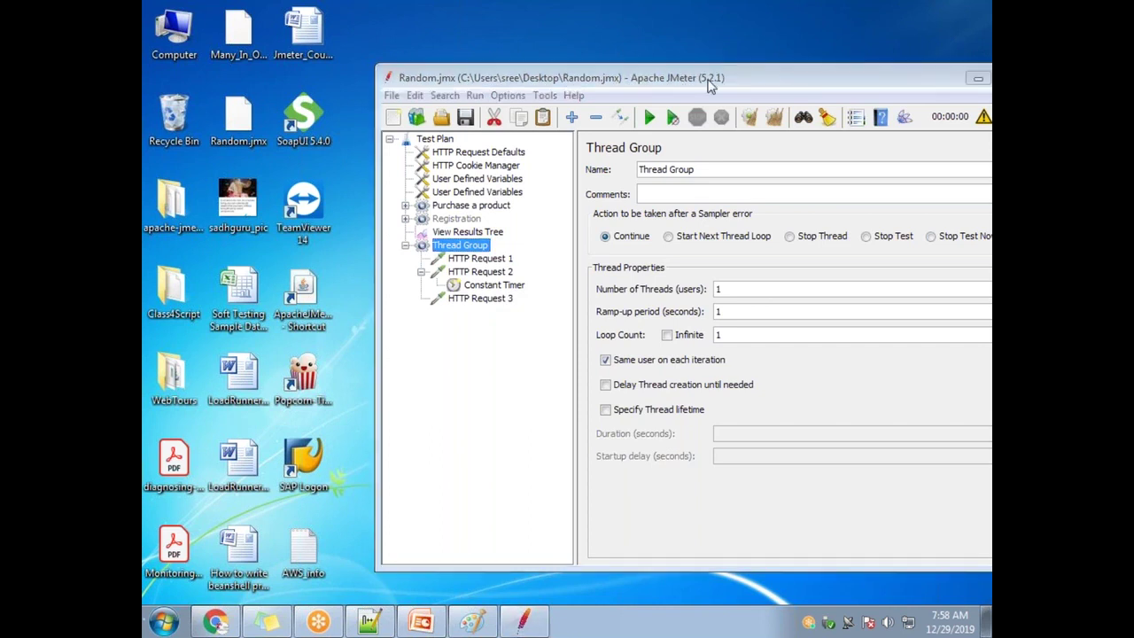
Step: Switch to the Notepad++ notes and insert three new lines after "Inner post porcoessor 2"
{"action": "mouse_move", "coordinate": [424, 626]}
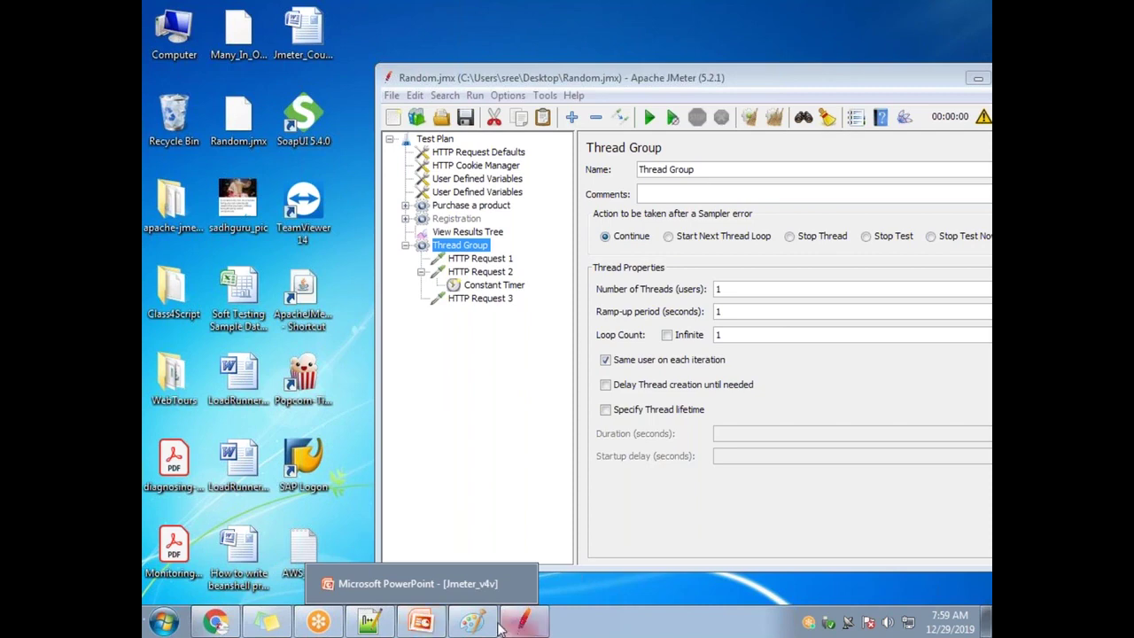
{"action": "left_click", "coordinate": [369, 623]}
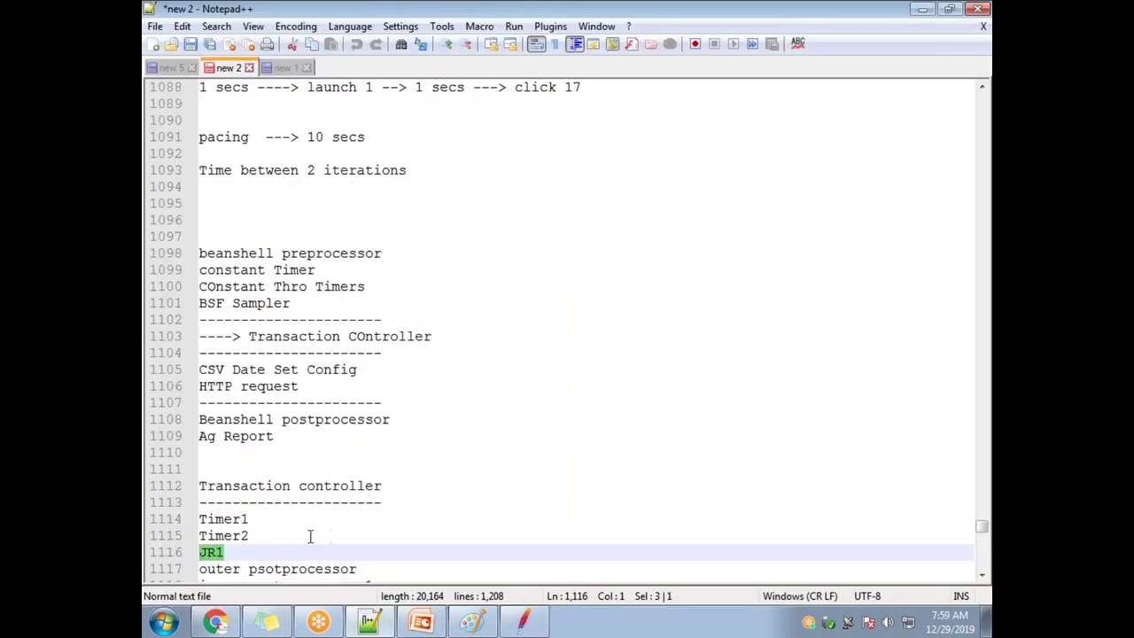
{"action": "scroll", "coordinate": [422, 384], "scroll_direction": "down", "scroll_amount": 6}
{"action": "left_click", "coordinate": [422, 320]}
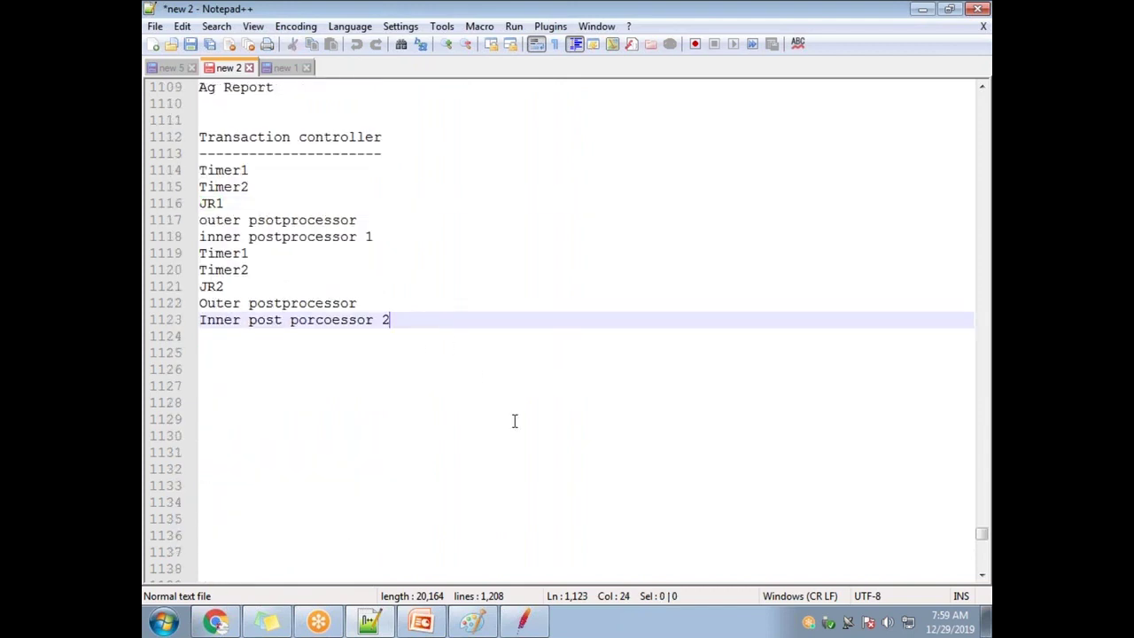
{"action": "key", "text": "Return"}
{"action": "key", "text": "Return"}
{"action": "key", "text": "Return"}
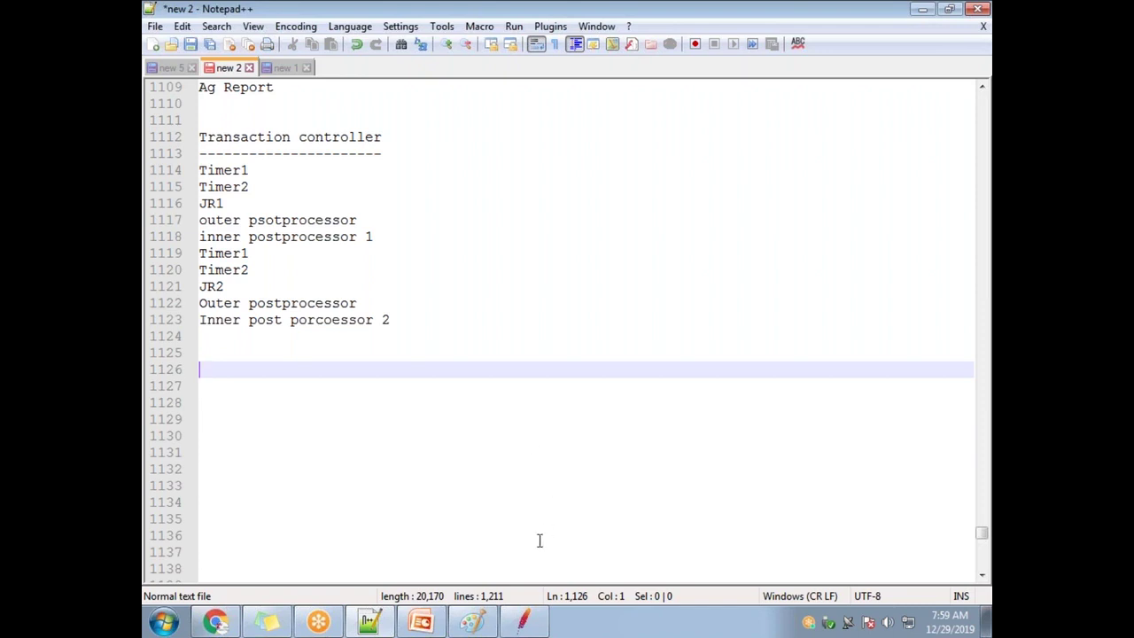
Step: Switch to JMeter and check which element categories can be added to the Thread Group
{"action": "left_click", "coordinate": [521, 621]}
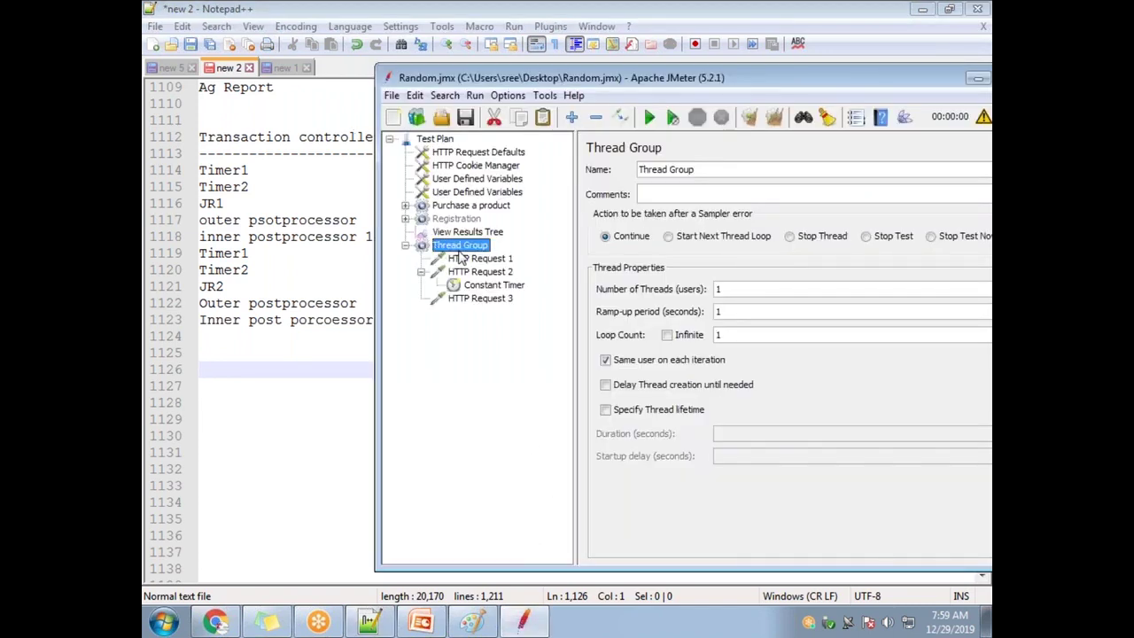
{"action": "right_click", "coordinate": [460, 246]}
{"action": "mouse_move", "coordinate": [577, 252]}
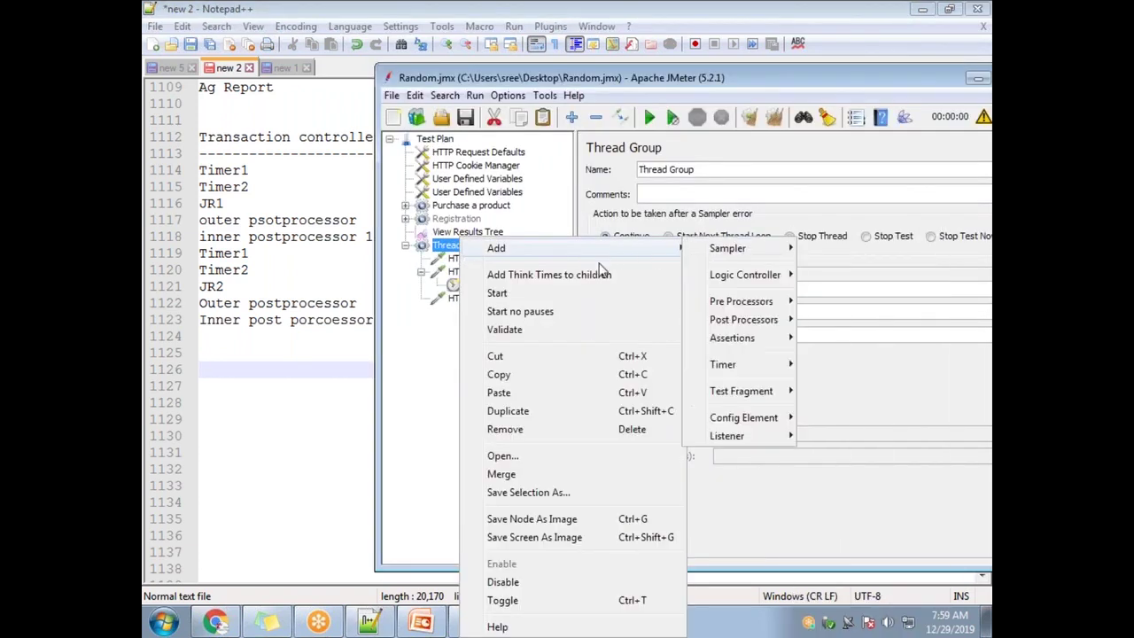
{"action": "left_click", "coordinate": [436, 396]}
{"action": "left_click", "coordinate": [289, 454]}
Step: Write "constant timer" on the blank line 1126 of the Notepad++ notes, followed by two line breaks
{"action": "left_click", "coordinate": [210, 370]}
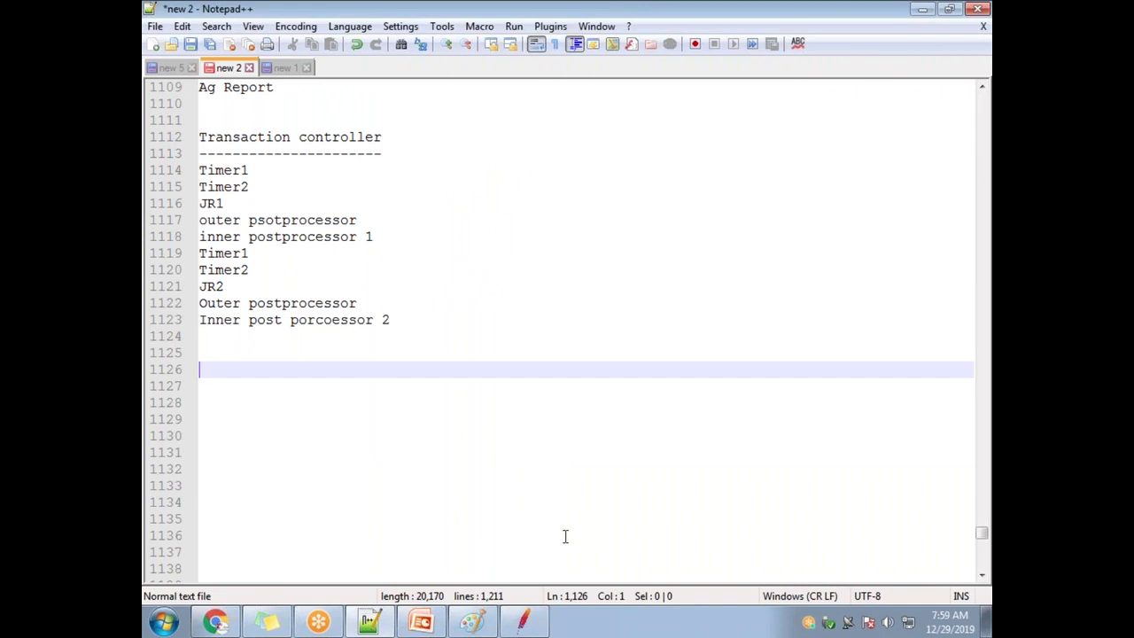
{"action": "type", "text": "constant t"}
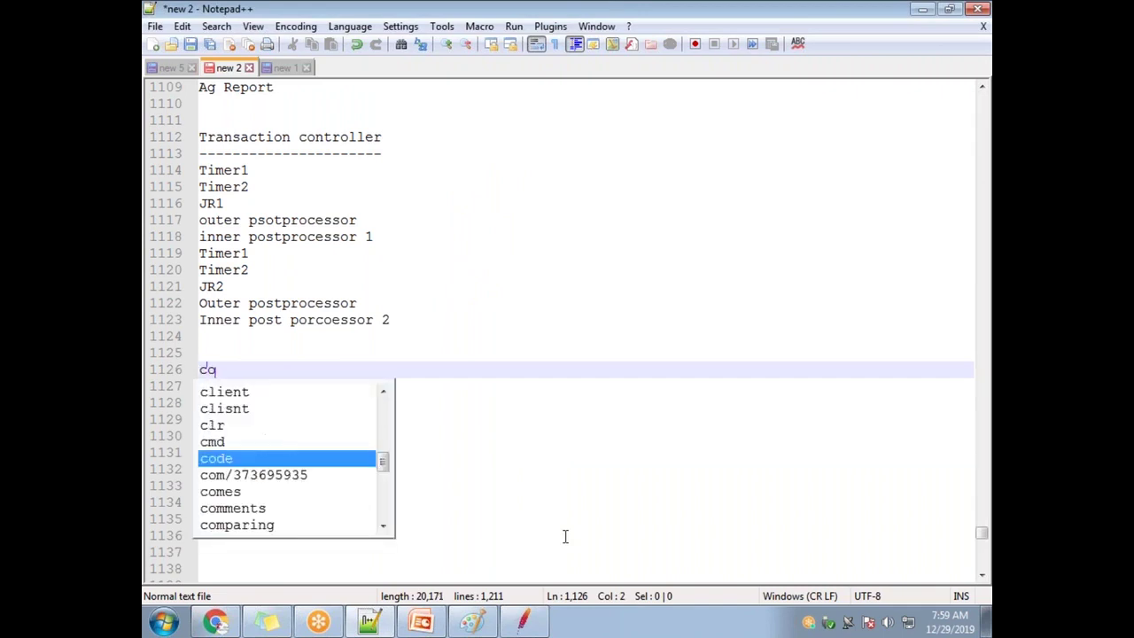
{"action": "type", "text": "ime"}
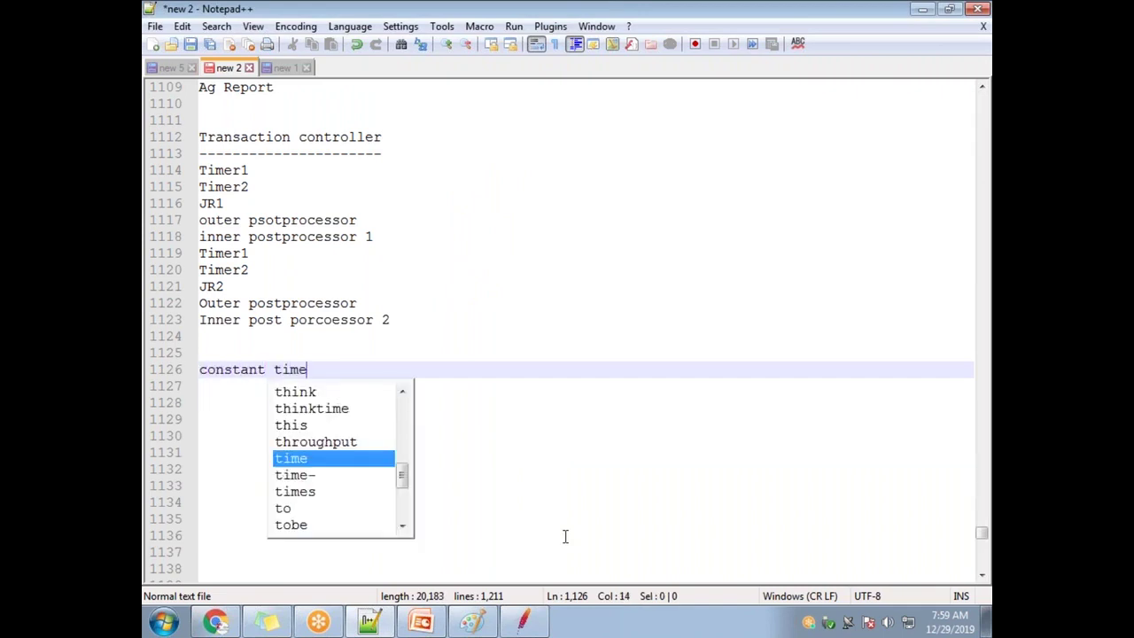
{"action": "type", "text": "r"}
{"action": "key", "text": "Return"}
{"action": "key", "text": "Return"}
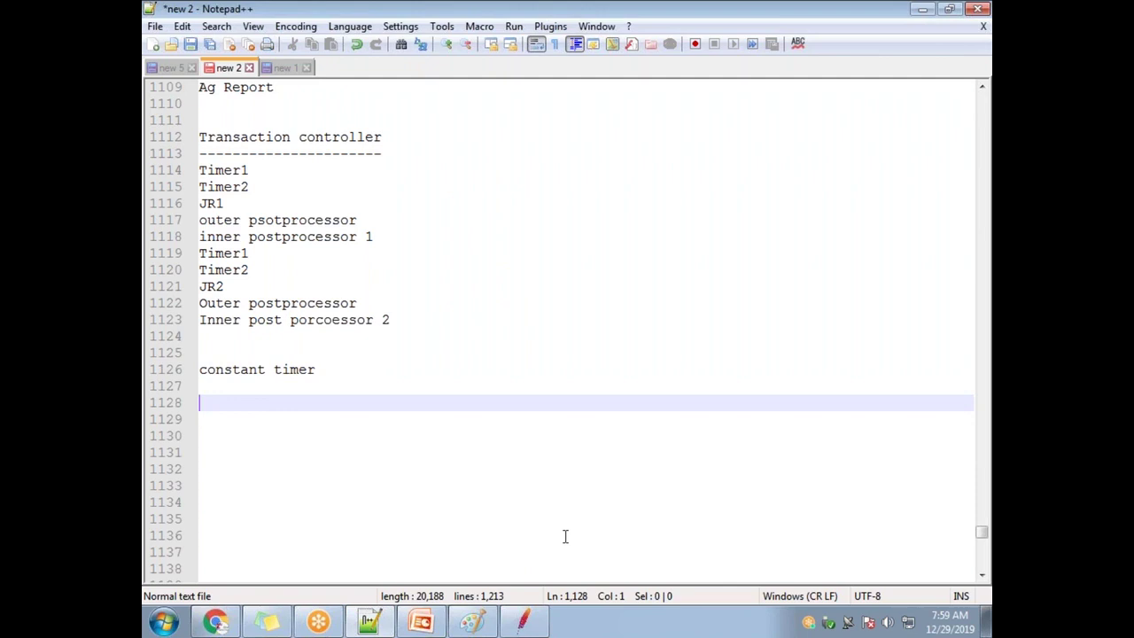
Step: Switch to JMeter and examine the actions offered for the Thread Group, including adding think times to children
{"action": "left_click", "coordinate": [530, 624]}
{"action": "right_click", "coordinate": [421, 232]}
{"action": "key", "text": "Escape"}
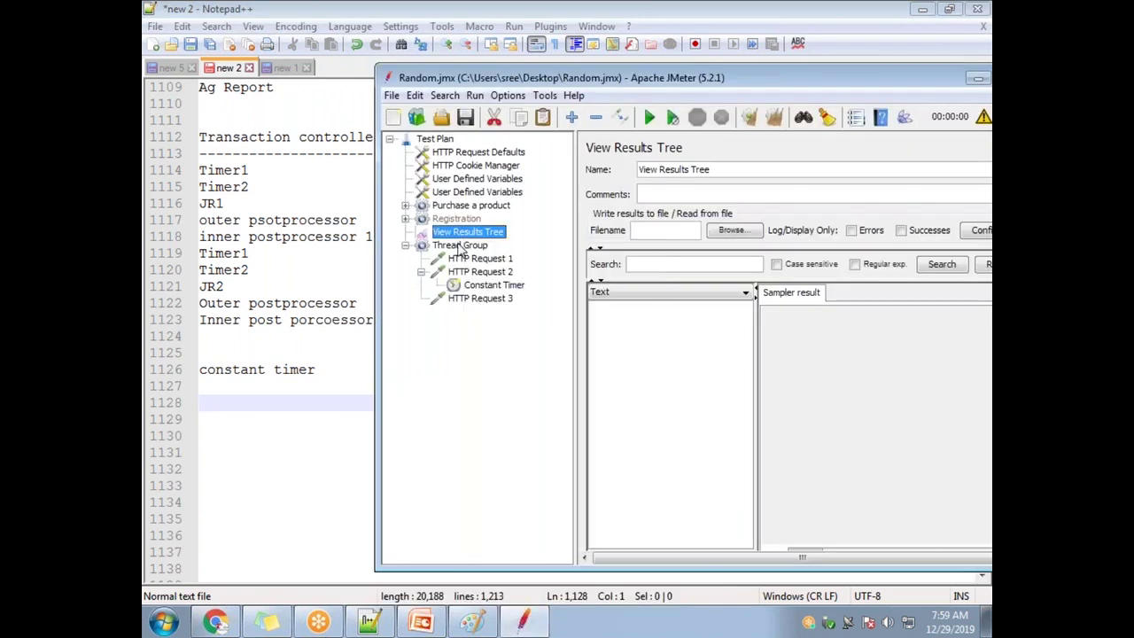
{"action": "left_click", "coordinate": [459, 246]}
{"action": "right_click", "coordinate": [460, 250]}
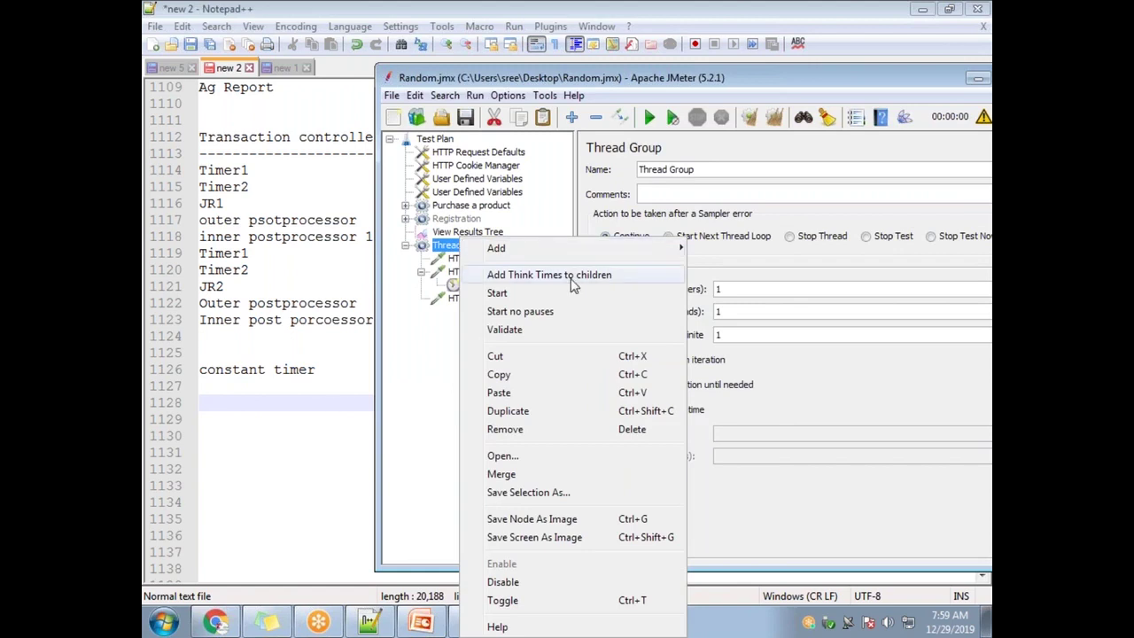
{"action": "left_click", "coordinate": [341, 474]}
Step: Add the line "UNifrm Rabndin timer" directly below "constant timer" in the Notepad++ notes
{"action": "left_click", "coordinate": [302, 406]}
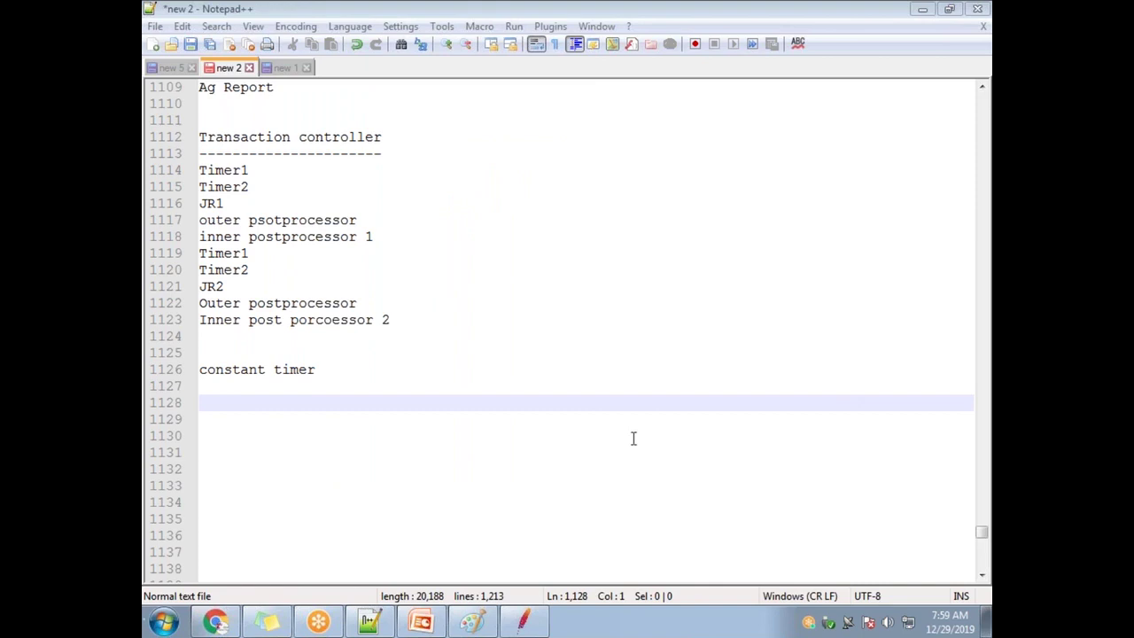
{"action": "left_click", "coordinate": [209, 386]}
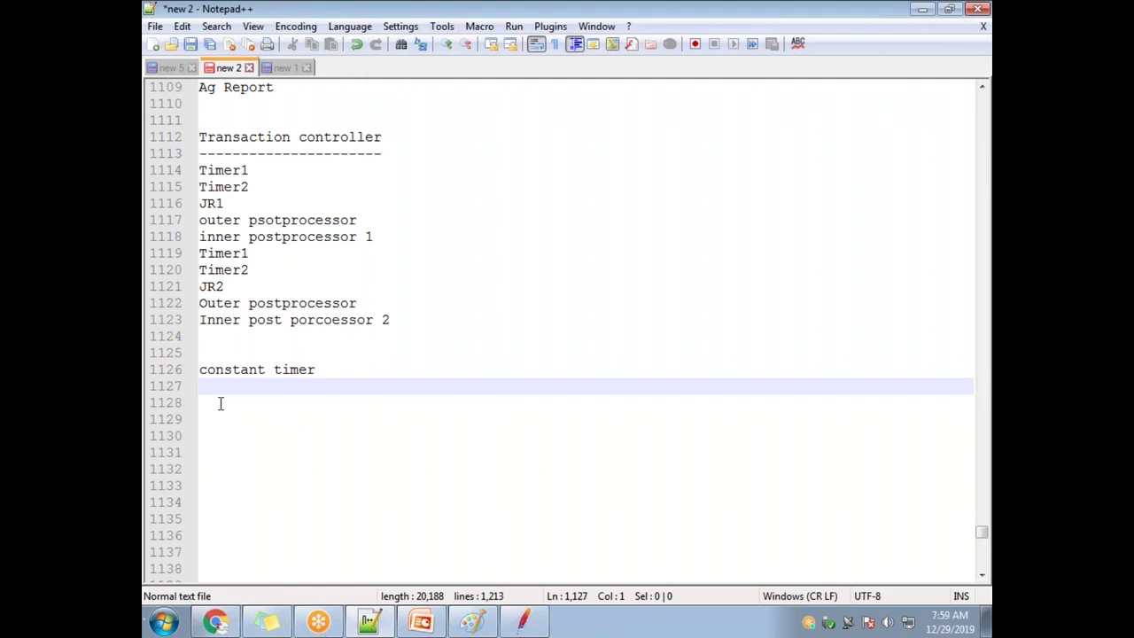
{"action": "type", "text": "UNifrm Rabndin"}
{"action": "type", "text": "timer"}
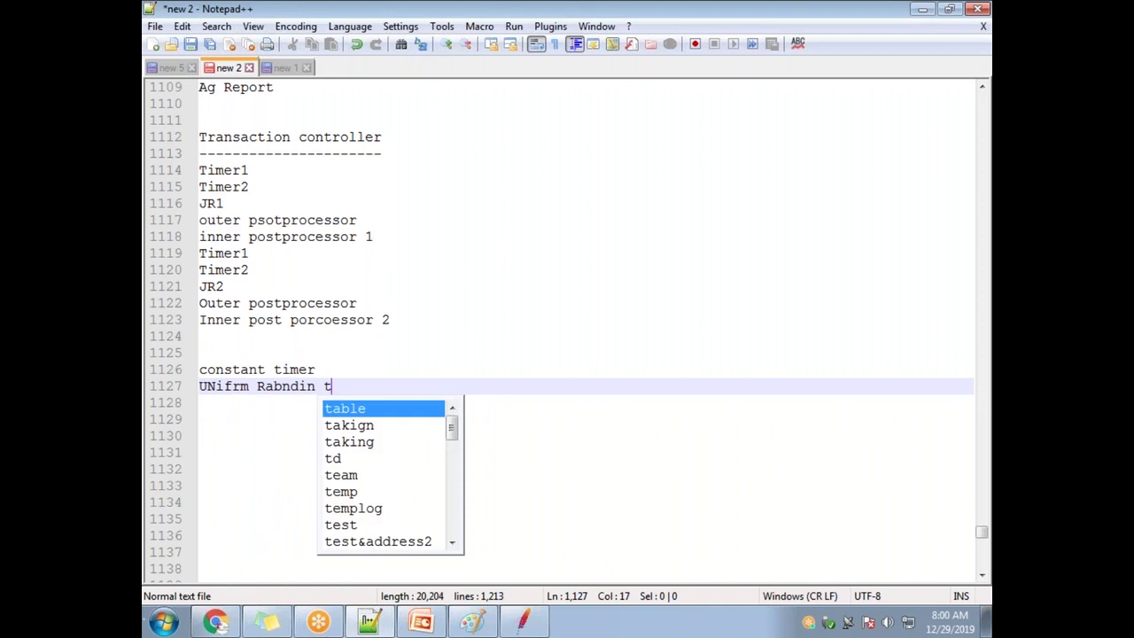
Step: Correct the spelling of the line below "constant timer" to "Uniform Random timer" and select the whole line
{"action": "left_click", "coordinate": [255, 439]}
{"action": "right_click", "coordinate": [228, 390]}
{"action": "key", "text": "Escape"}
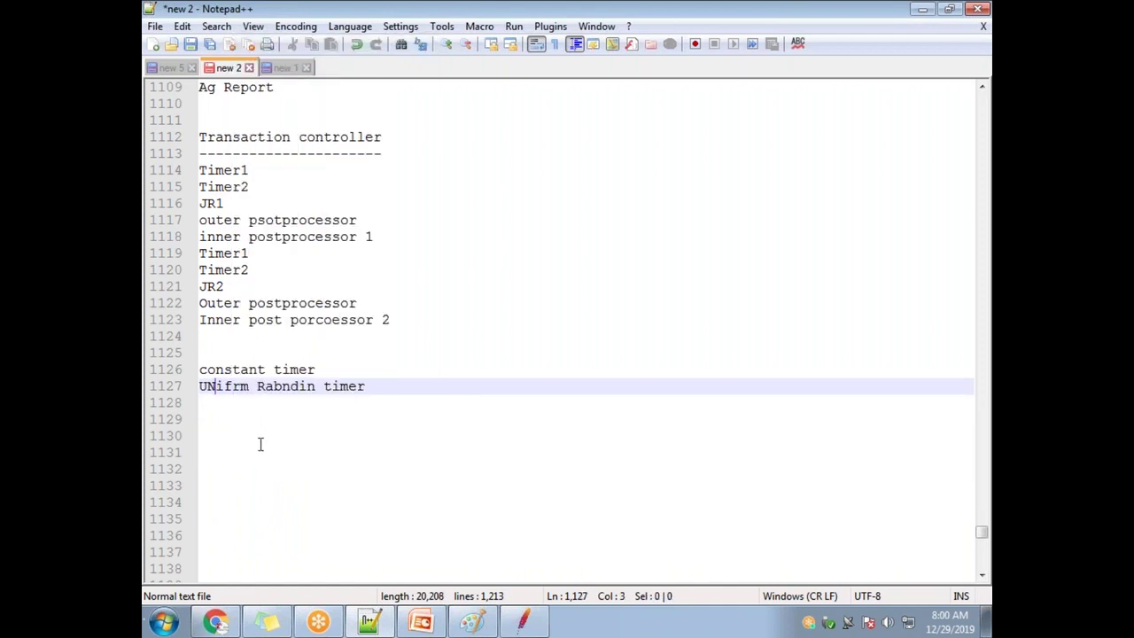
{"action": "key", "text": "BackSpace"}
{"action": "type", "text": "n"}
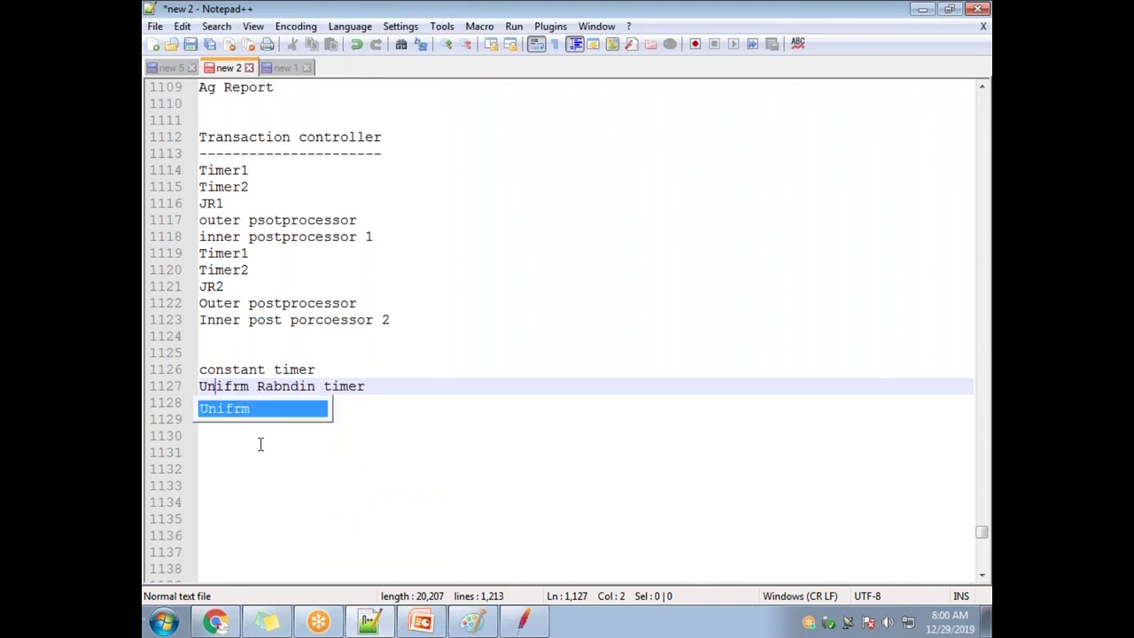
{"action": "key", "text": "Right"}
{"action": "key", "text": "Right"}
{"action": "type", "text": "o"}
{"action": "key", "text": "Right"}
{"action": "key", "text": "Right"}
{"action": "key", "text": "Right"}
{"action": "key", "text": "Right"}
{"action": "key", "text": "Right"}
{"action": "key", "text": "BackSpace"}
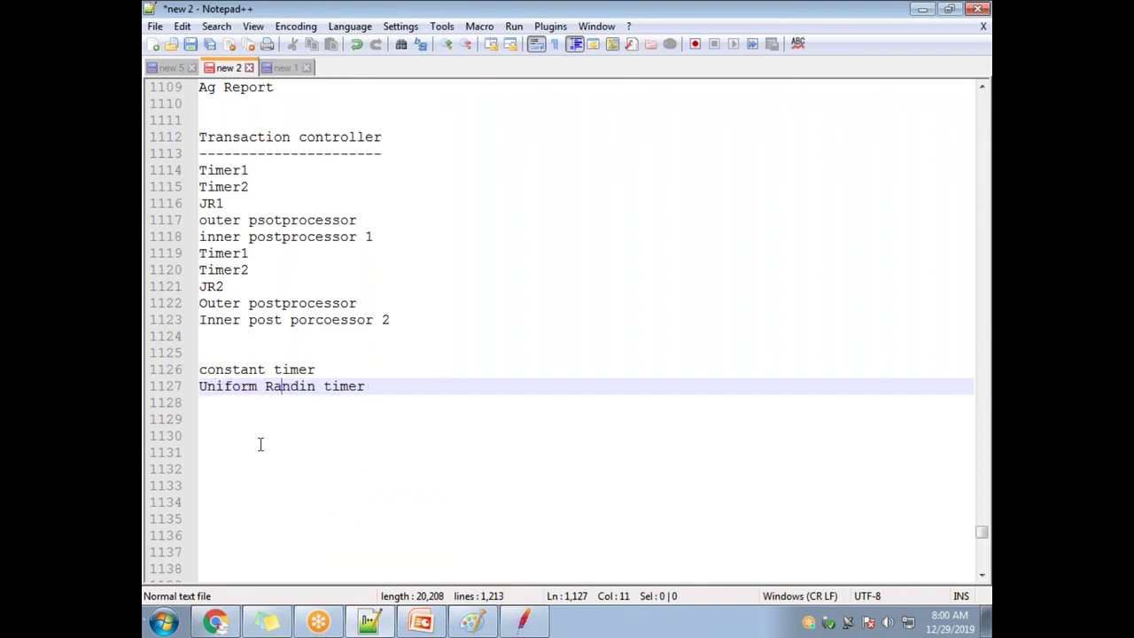
{"action": "key", "text": "BackSpace"}
{"action": "type", "text": "o"}
{"action": "key", "text": "Escape"}
{"action": "key", "text": "Delete"}
{"action": "type", "text": "m"}
{"action": "left_click_drag", "start_coordinate": [344, 386], "coordinate": [201, 387]}
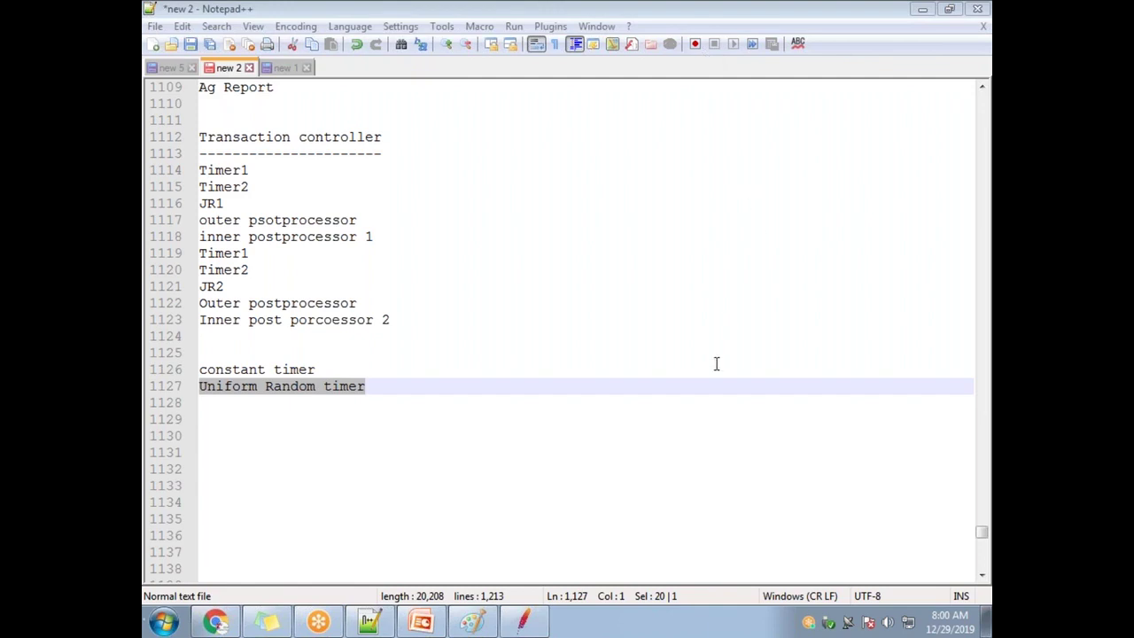
Step: Switch to the Jmeter_v4v presentation in PowerPoint and advance to slide 70 on the Add Think Times to children option
{"action": "left_click", "coordinate": [421, 622]}
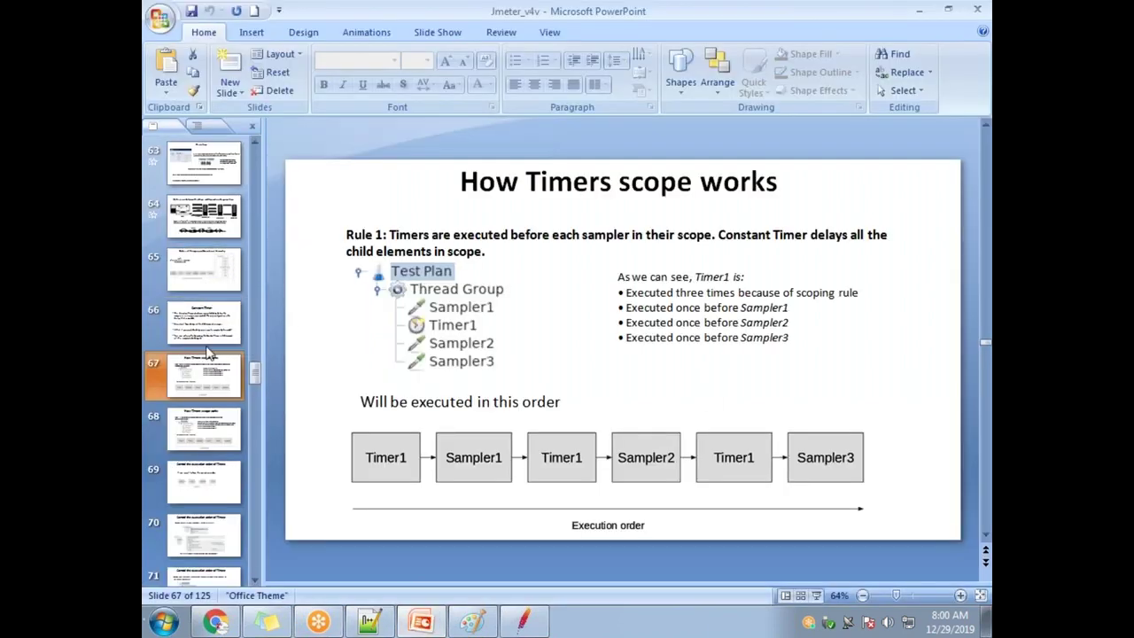
{"action": "left_click", "coordinate": [195, 441]}
{"action": "key", "text": "Down"}
{"action": "key", "text": "Down"}
{"action": "key", "text": "Down"}
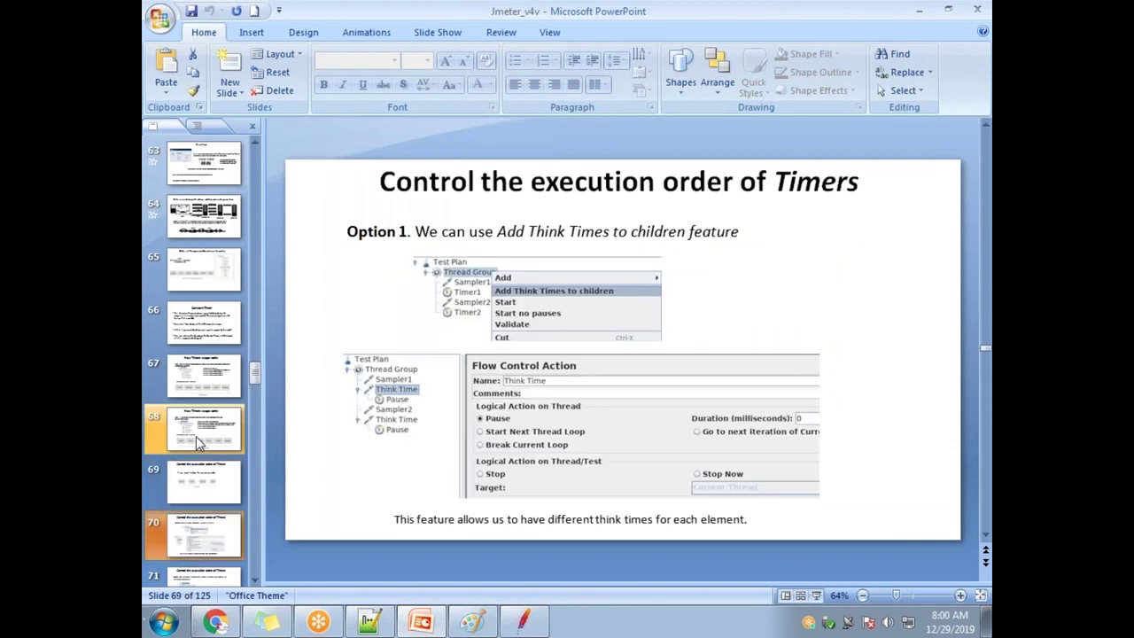
Step: Advance the presentation to slide 78, Uniform Random Timer
{"action": "key", "text": "Down"}
{"action": "key", "text": "Down"}
{"action": "key", "text": "Down"}
{"action": "key", "text": "Down"}
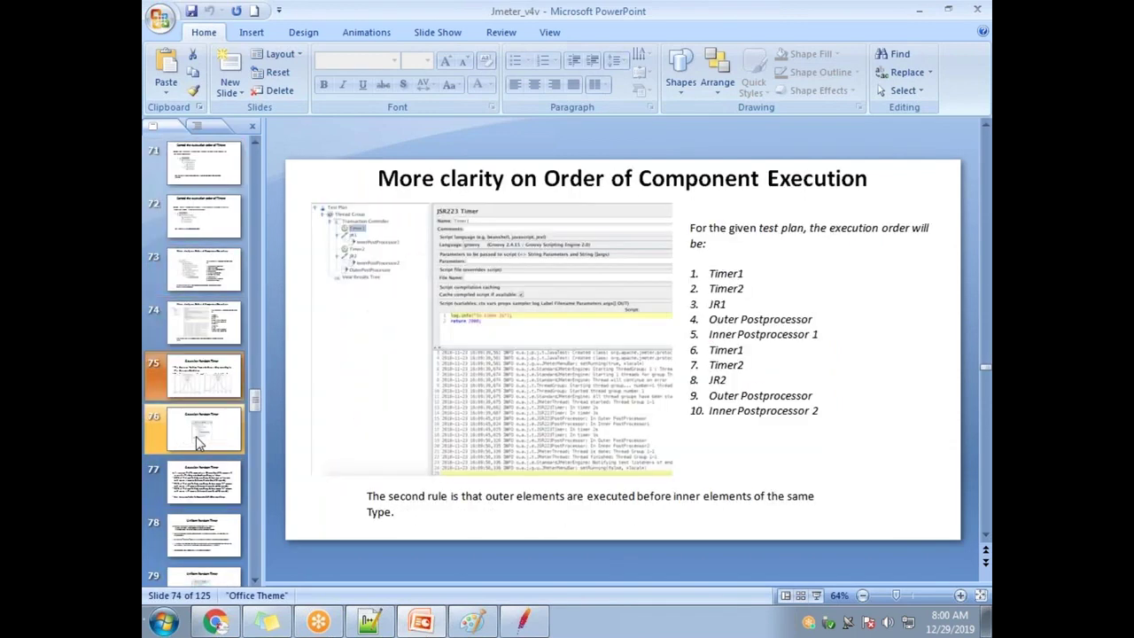
{"action": "key", "text": "Down"}
{"action": "key", "text": "Down"}
{"action": "key", "text": "Down"}
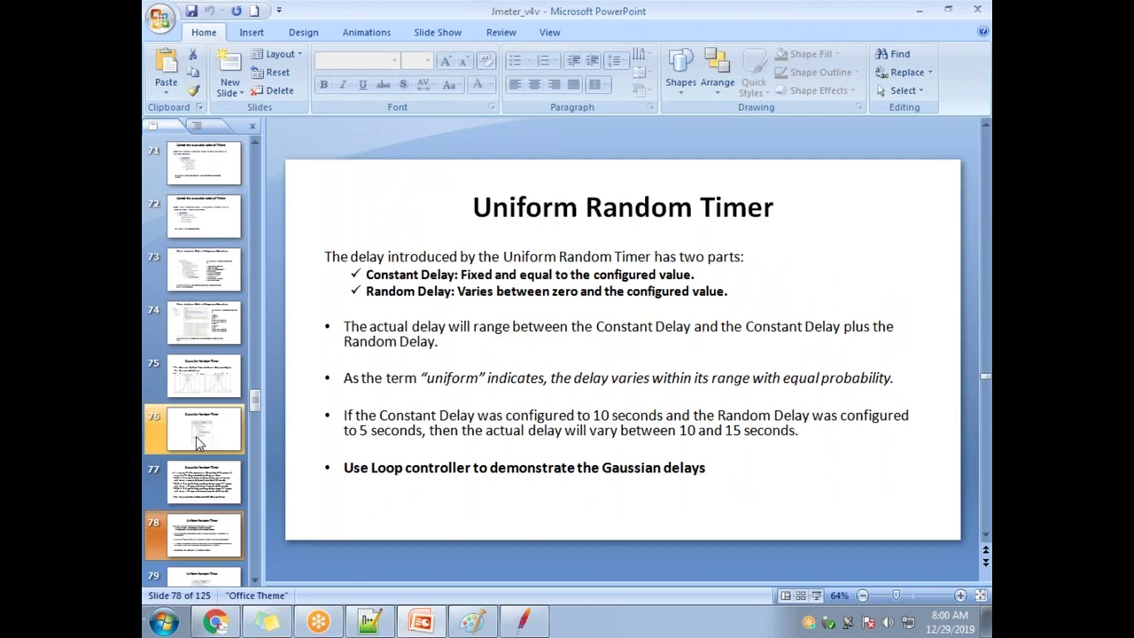
Step: Look back over the preceding slides, return to slide 78 on the Uniform Random Timer, and present it full screen from there
{"action": "key", "text": "Up"}
{"action": "key", "text": "Up"}
{"action": "key", "text": "Up"}
{"action": "key", "text": "Up"}
{"action": "key", "text": "Down"}
{"action": "key", "text": "Down"}
{"action": "key", "text": "Down"}
{"action": "key", "text": "Down"}
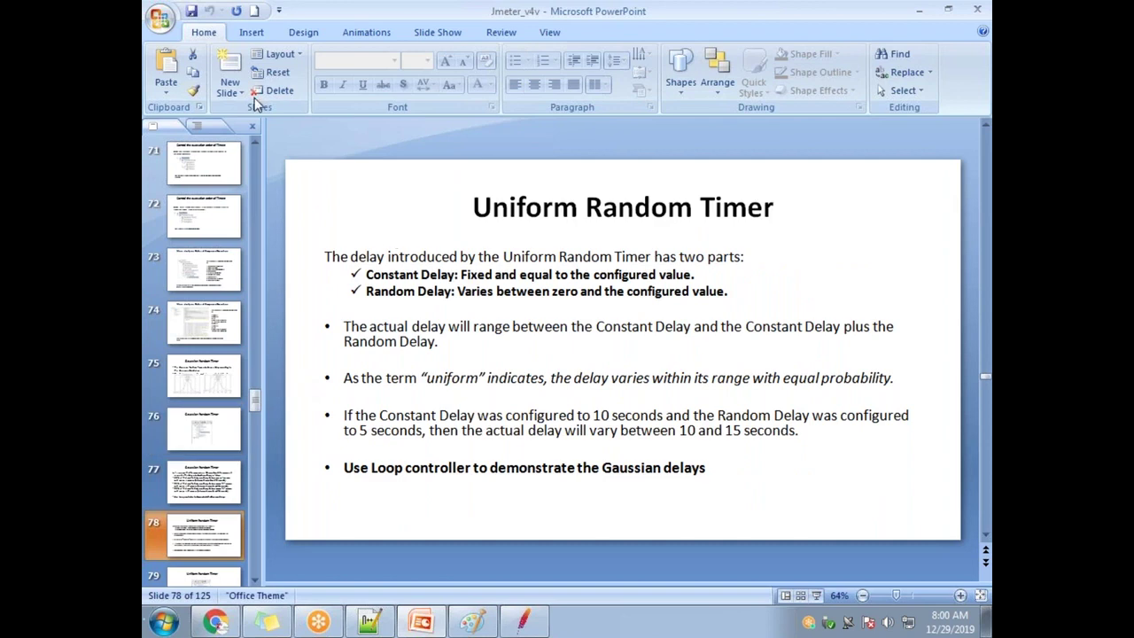
{"action": "left_click", "coordinate": [440, 32]}
{"action": "left_click", "coordinate": [223, 74]}
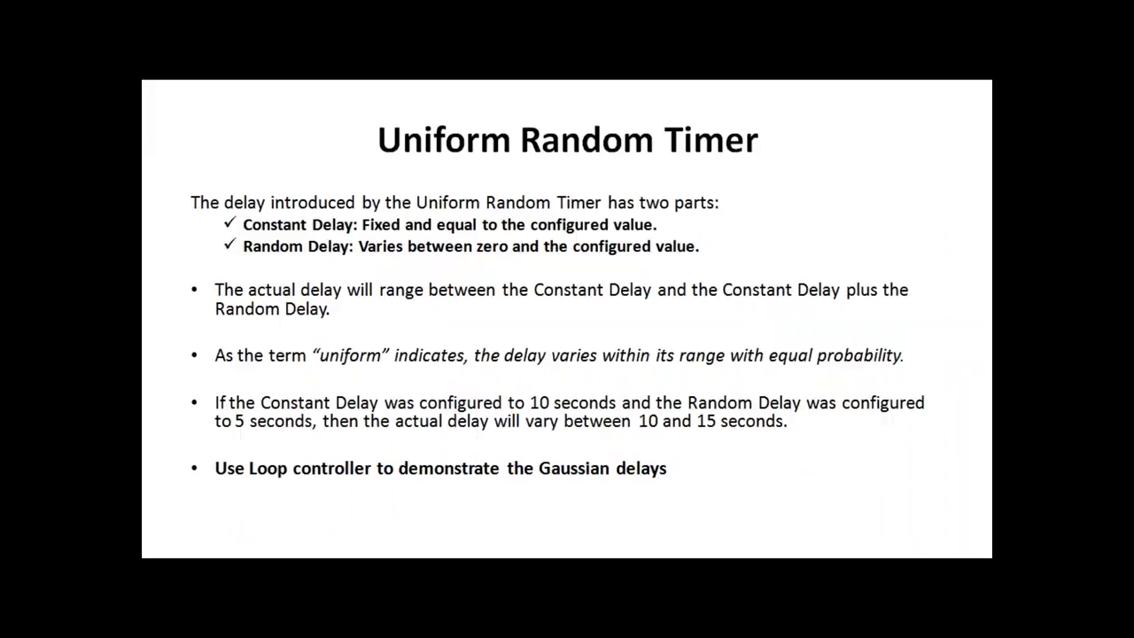
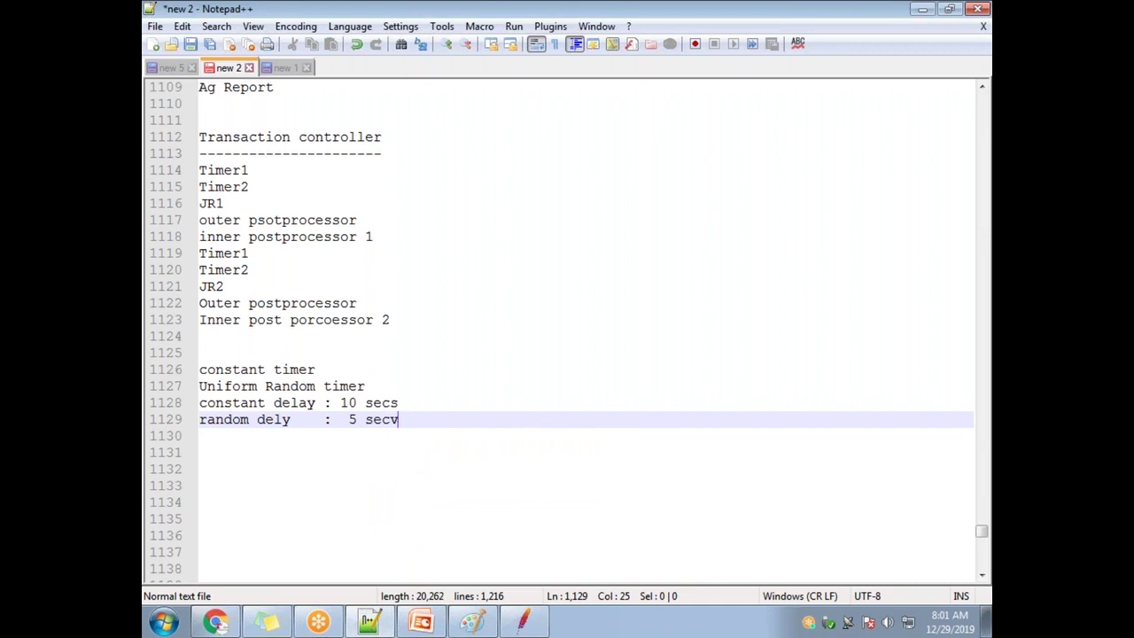
Step: In the Notepad++ notes, insert a blank line above "Uniform Random timer" and underline that heading with a row of dashes
{"action": "key", "text": "Return"}
{"action": "key", "text": "Return"}
{"action": "key", "text": "Return"}
{"action": "left_click", "coordinate": [199, 436]}
{"action": "key", "text": "Up"}
{"action": "key", "text": "Up"}
{"action": "key", "text": "Up"}
{"action": "key", "text": "Return"}
{"action": "left_click", "coordinate": [376, 402]}
{"action": "key", "text": "Return"}
{"action": "type", "text": "---------------------"}
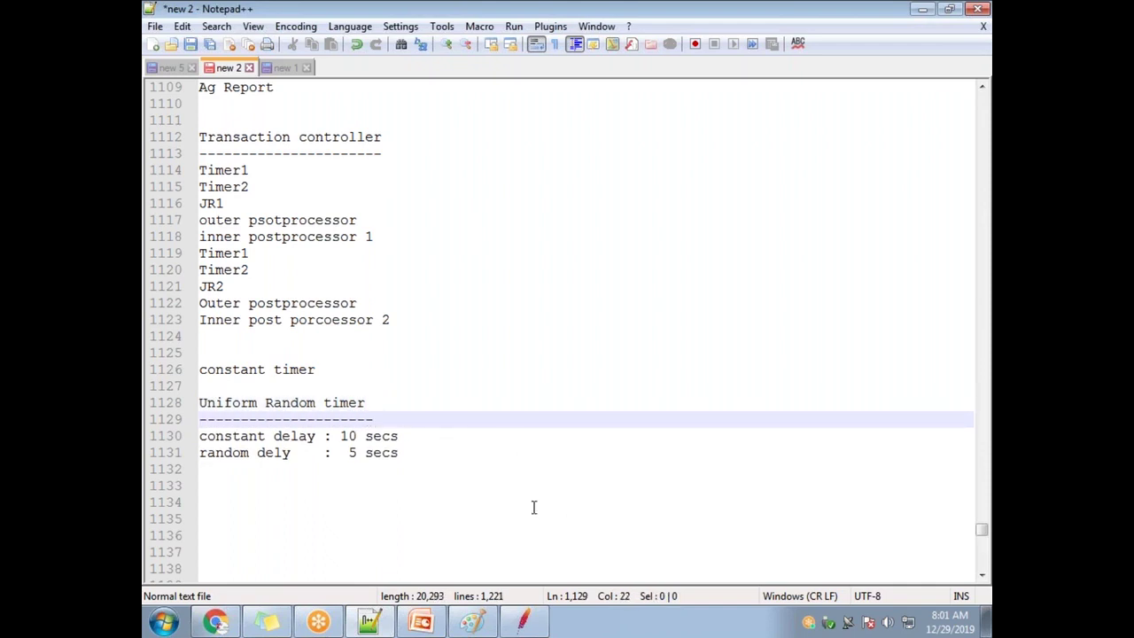
Step: Add the line "Actaul Delay - 10 secs and 15 secs" below the random delay line, separated by a blank line
{"action": "left_click", "coordinate": [408, 453]}
{"action": "key", "text": "Return"}
{"action": "key", "text": "Return"}
{"action": "type", "text": "A"}
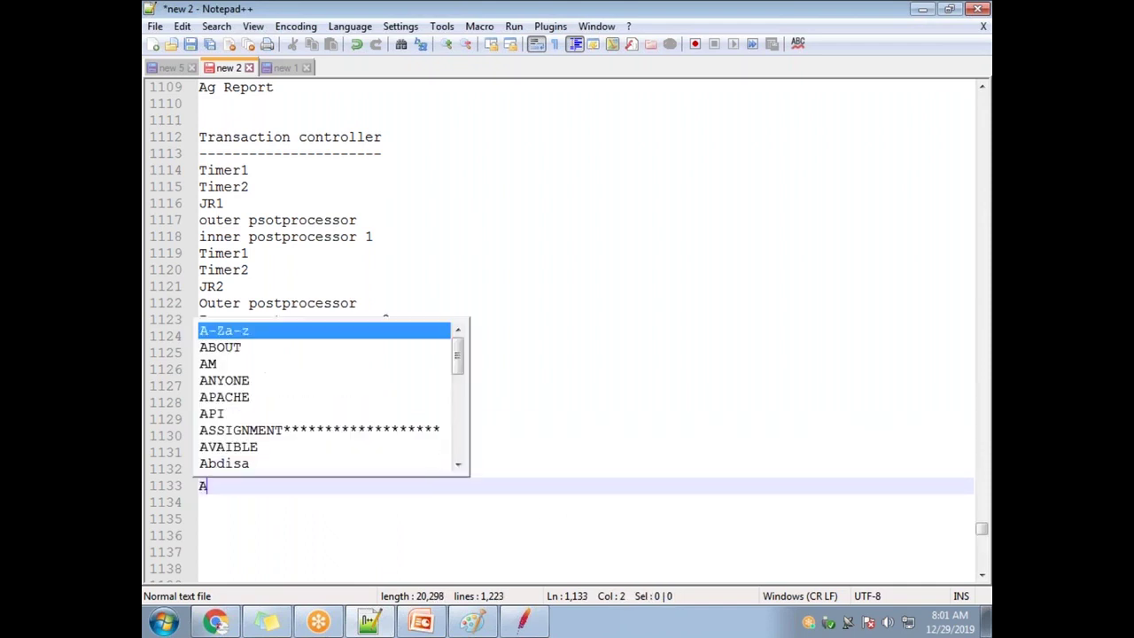
{"action": "type", "text": "ctaul Delay -"}
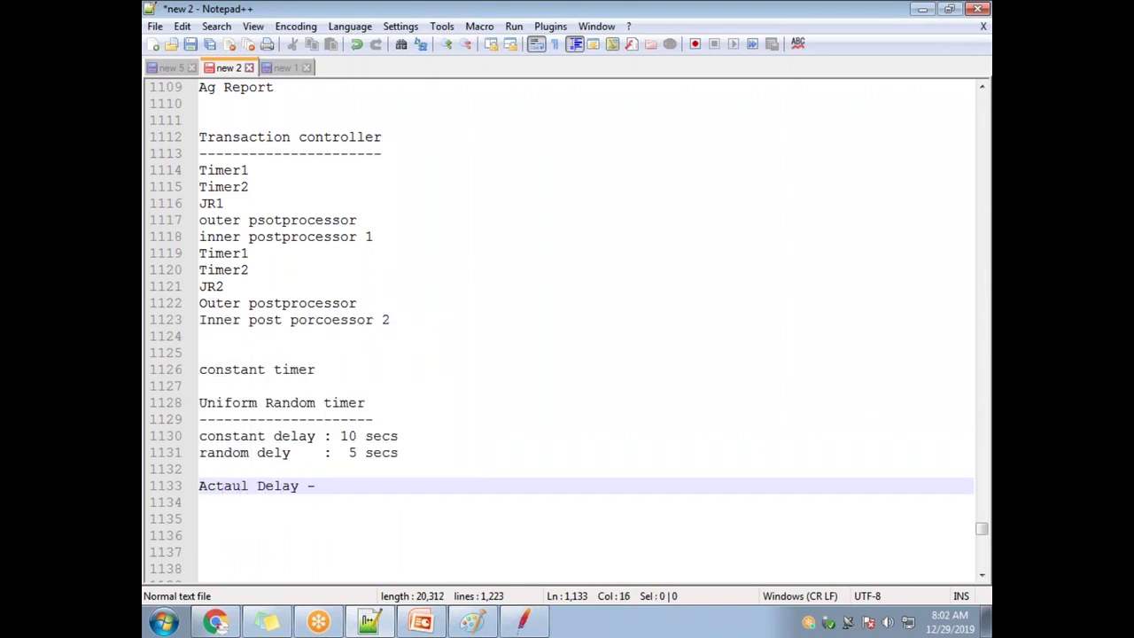
{"action": "type", "text": " 10 secs a"}
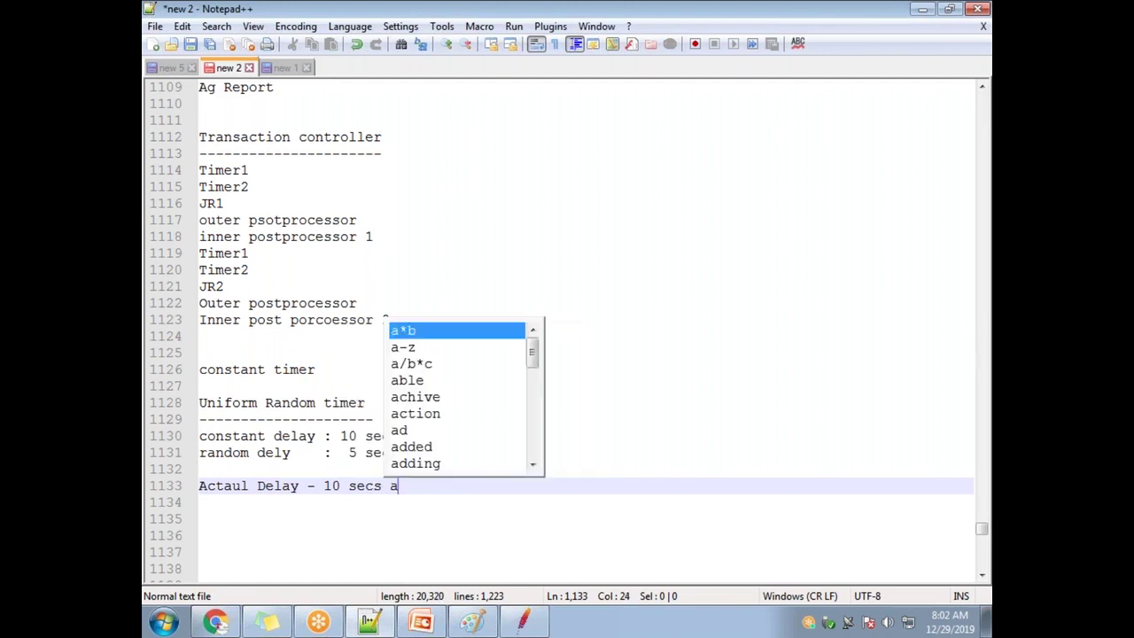
{"action": "type", "text": "nd 15 secs"}
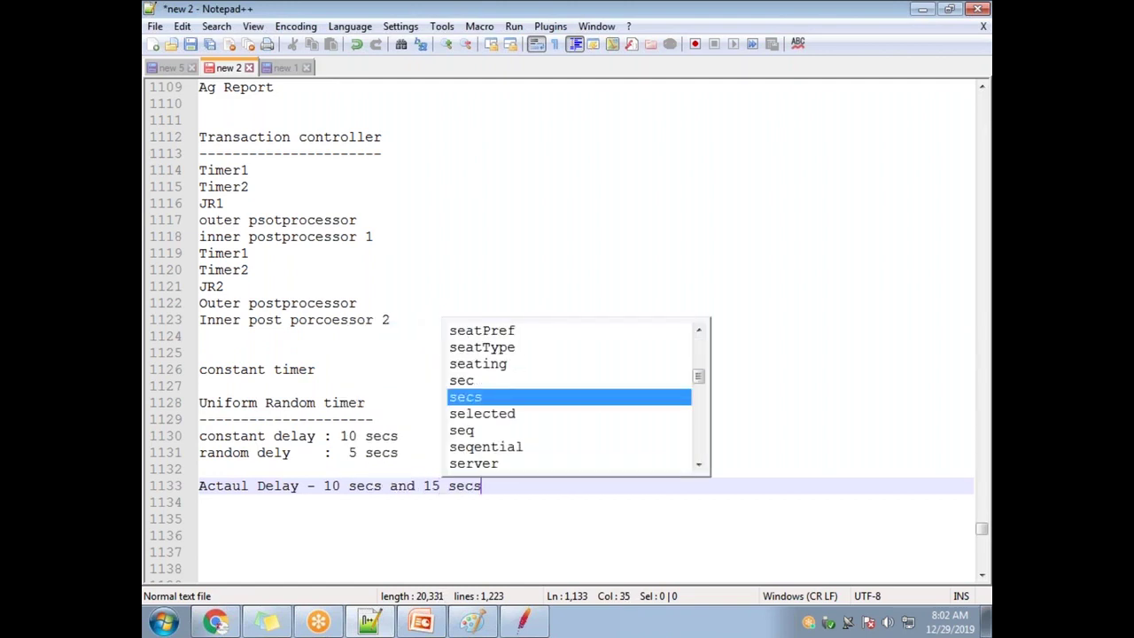
{"action": "key", "text": "Return"}
{"action": "key", "text": "Return"}
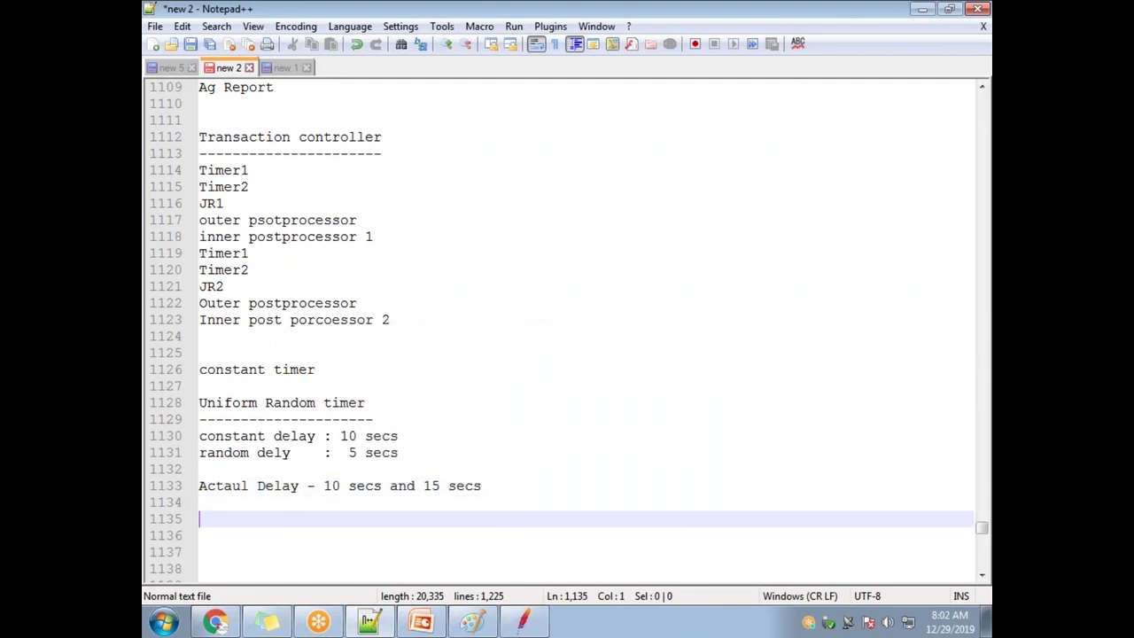
Step: Write "5 to 15 secs" as a separate line below the actual delay line
{"action": "type", "text": "5 t"}
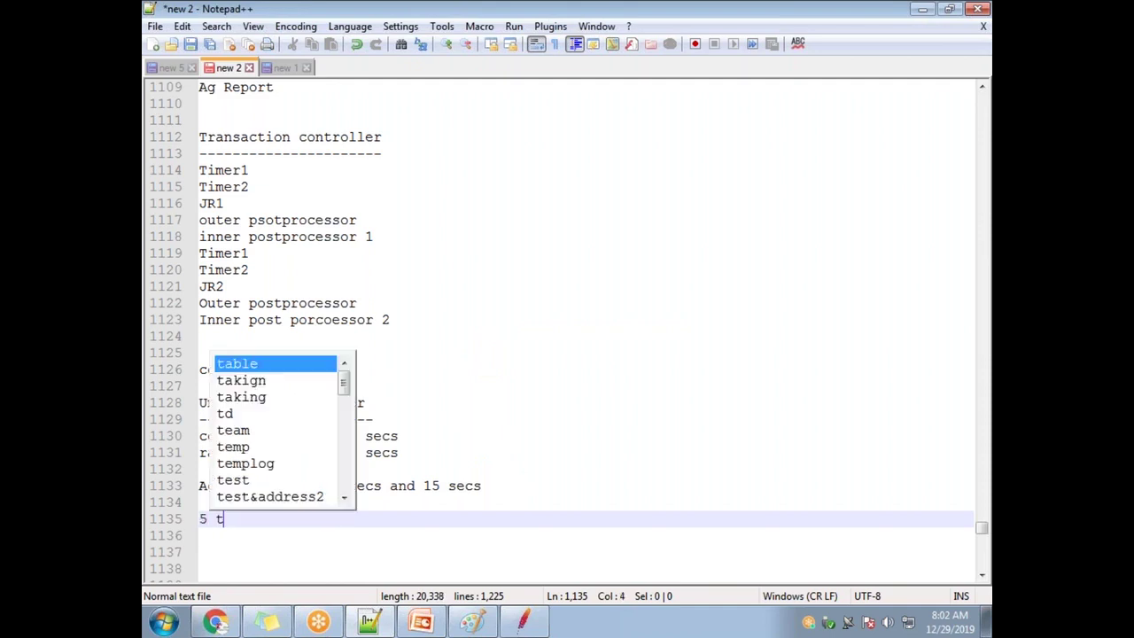
{"action": "type", "text": "o 15 secs"}
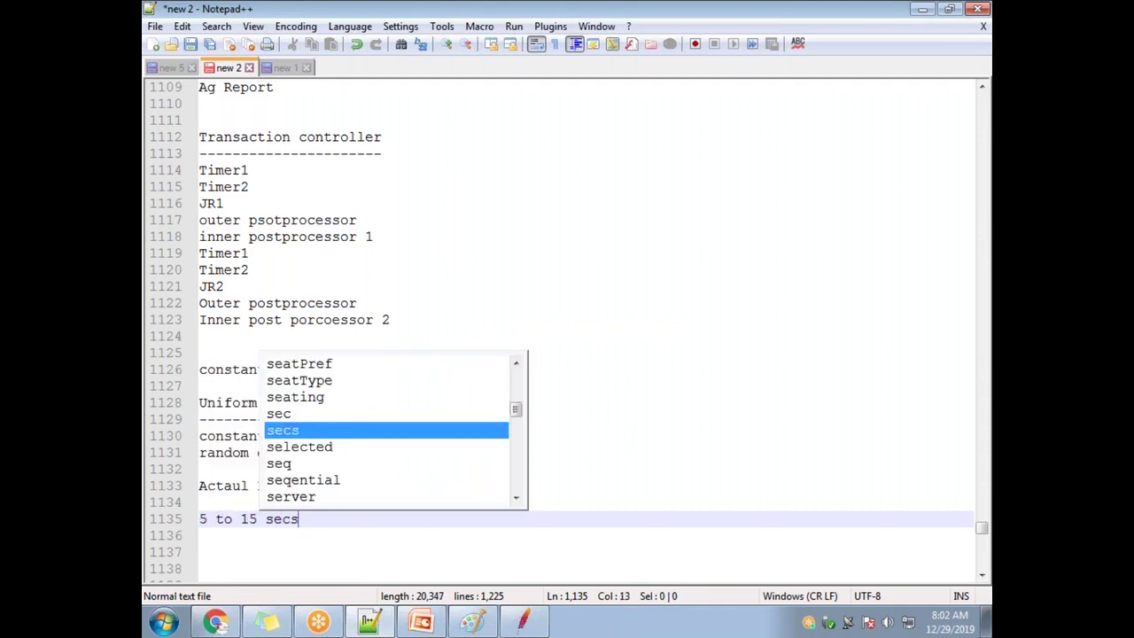
{"action": "left_click", "coordinate": [389, 551]}
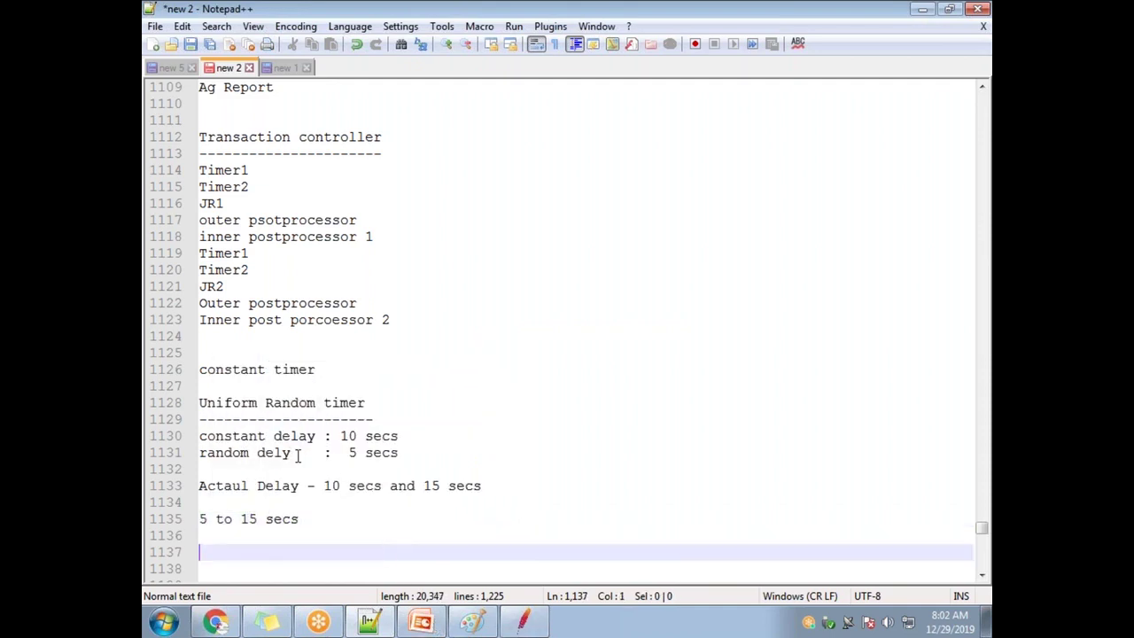
Step: Highlight the "random dely" label, the "5 to 15 secs" line and the constant delay's value of 10 in turn
{"action": "left_click", "coordinate": [298, 454]}
{"action": "key", "text": "shift+Left"}
{"action": "key", "text": "shift+Left"}
{"action": "key", "text": "shift+Left"}
{"action": "key", "text": "shift+Left"}
{"action": "key", "text": "shift+Left"}
{"action": "key", "text": "shift+Left"}
{"action": "key", "text": "shift+Left"}
{"action": "key", "text": "shift+Left"}
{"action": "key", "text": "shift+Left"}
{"action": "key", "text": "shift+Left"}
{"action": "key", "text": "shift+Left"}
{"action": "key", "text": "shift+Left"}
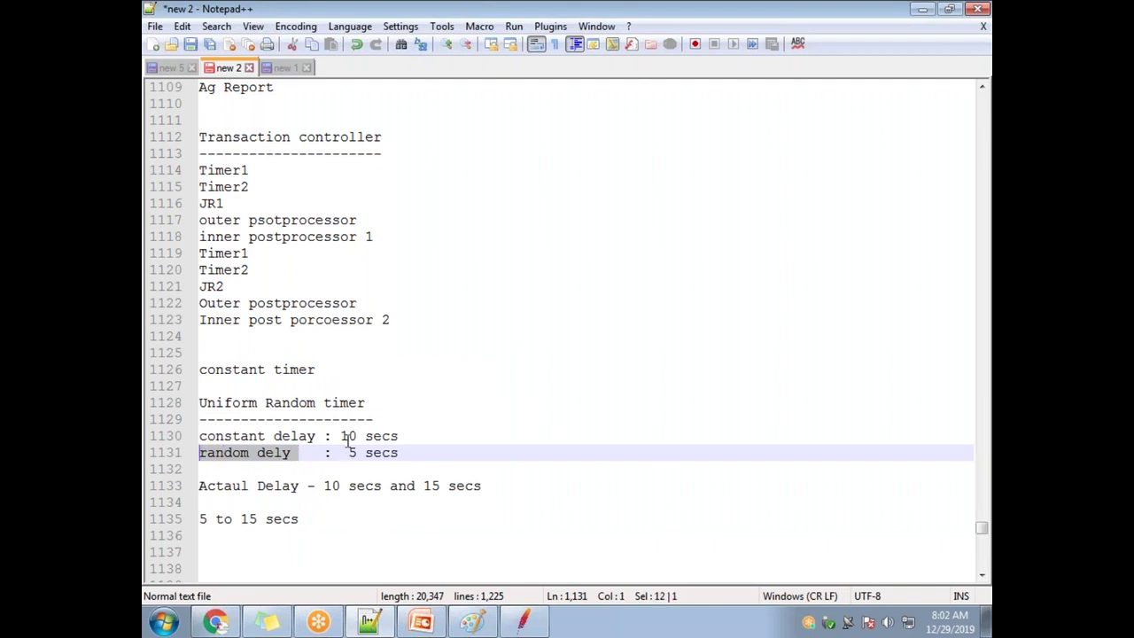
{"action": "left_click_drag", "start_coordinate": [309, 527], "coordinate": [198, 520]}
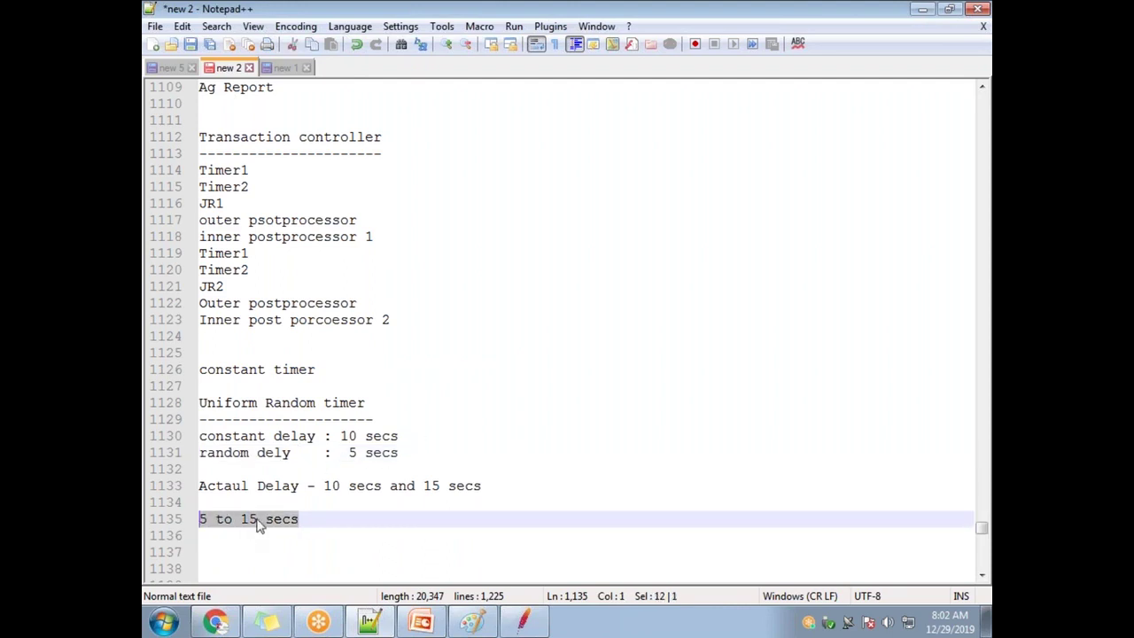
{"action": "left_click_drag", "start_coordinate": [342, 435], "coordinate": [360, 434]}
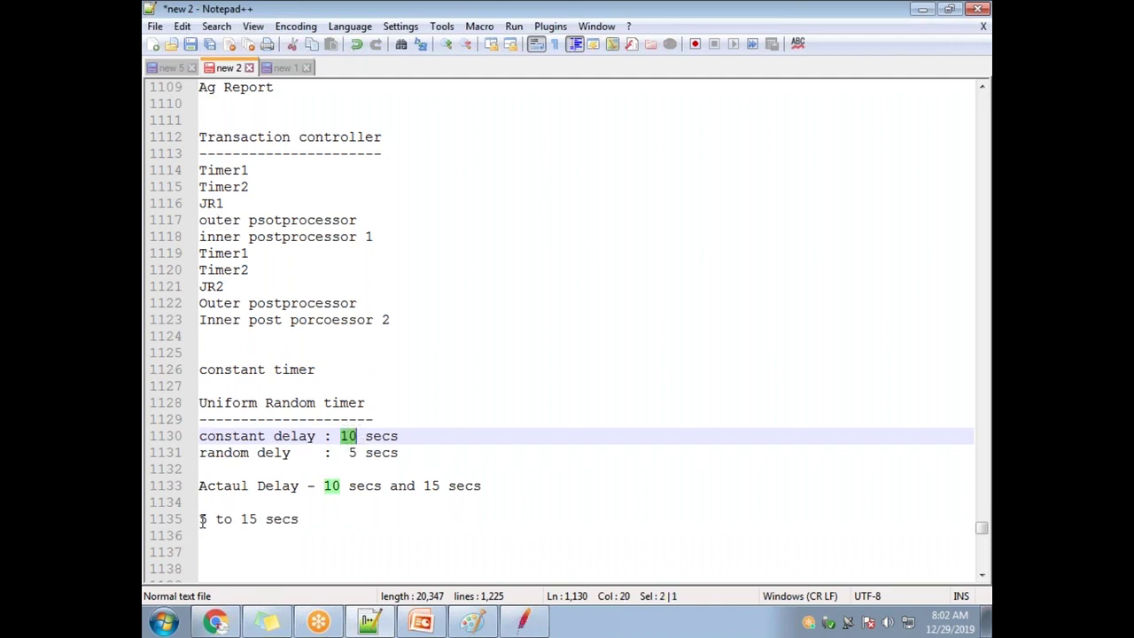
Step: Delete the line "5 to 15 secs" from the notes
{"action": "mouse_move", "coordinate": [198, 519]}
{"action": "left_mouse_down"}
{"action": "mouse_move", "coordinate": [331, 517]}
{"action": "mouse_move", "coordinate": [221, 533]}
{"action": "mouse_move", "coordinate": [184, 519]}
{"action": "left_mouse_up"}
{"action": "left_click", "coordinate": [318, 519]}
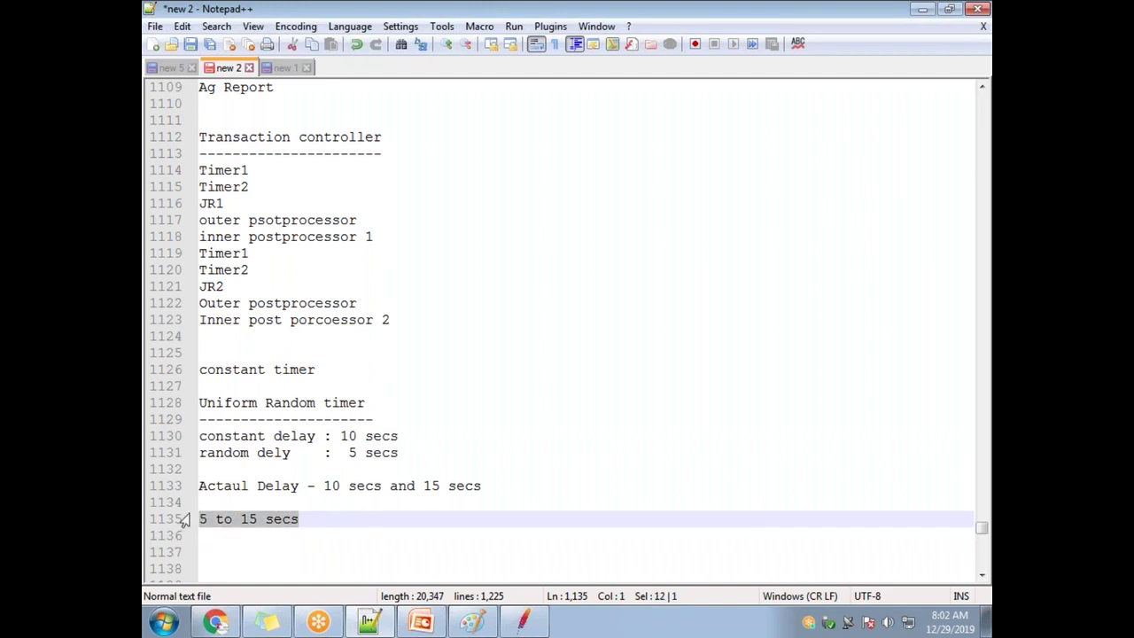
{"action": "key", "text": "Delete"}
{"action": "key", "text": "BackSpace"}
Step: Correct the misspelled first word of the delay range line to "Actual"
{"action": "left_click", "coordinate": [232, 486]}
{"action": "key", "text": "BackSpace"}
{"action": "type", "text": "a"}
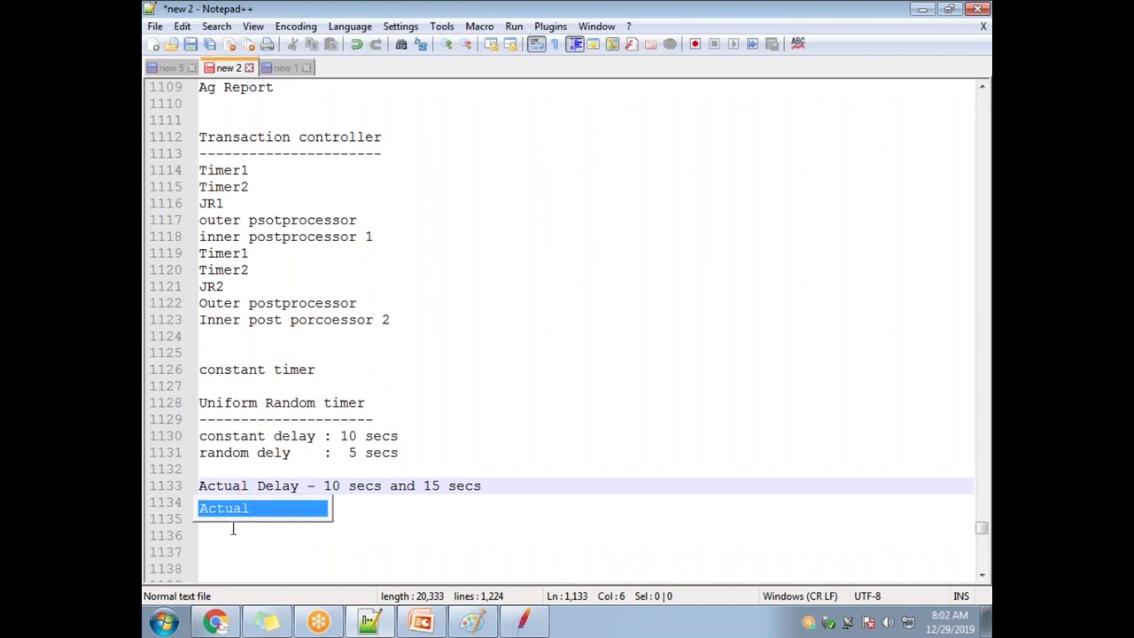
{"action": "left_click", "coordinate": [407, 525]}
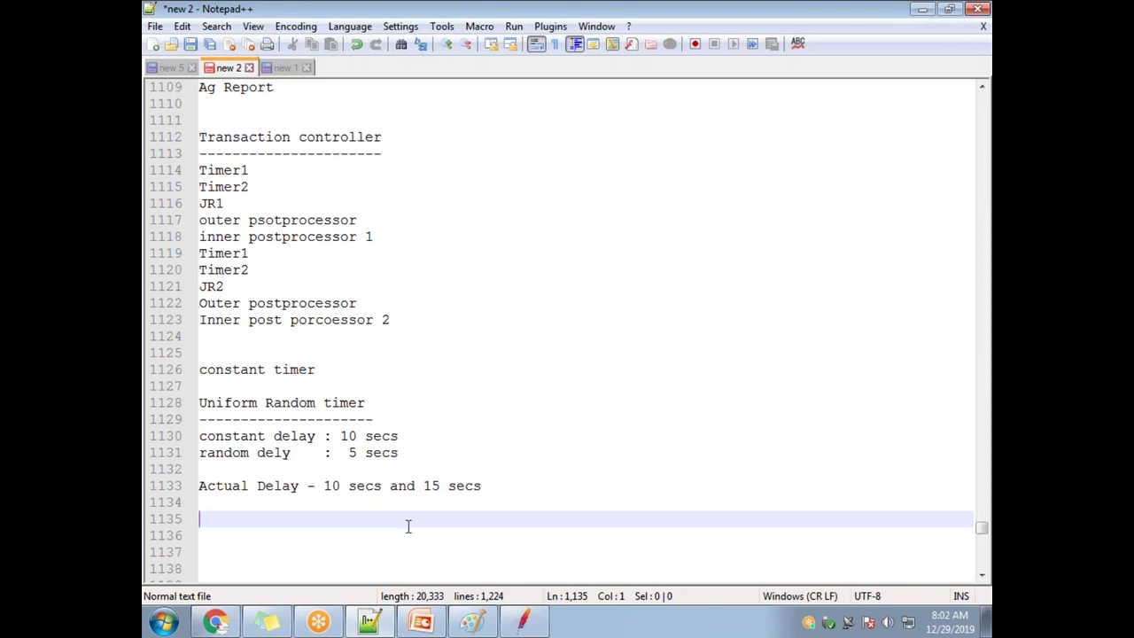
Step: Highlight the Actual Delay line, the constant delay's value and the Uniform Random timer heading in turn
{"action": "left_click_drag", "start_coordinate": [490, 486], "coordinate": [200, 485]}
{"action": "left_click", "coordinate": [349, 476]}
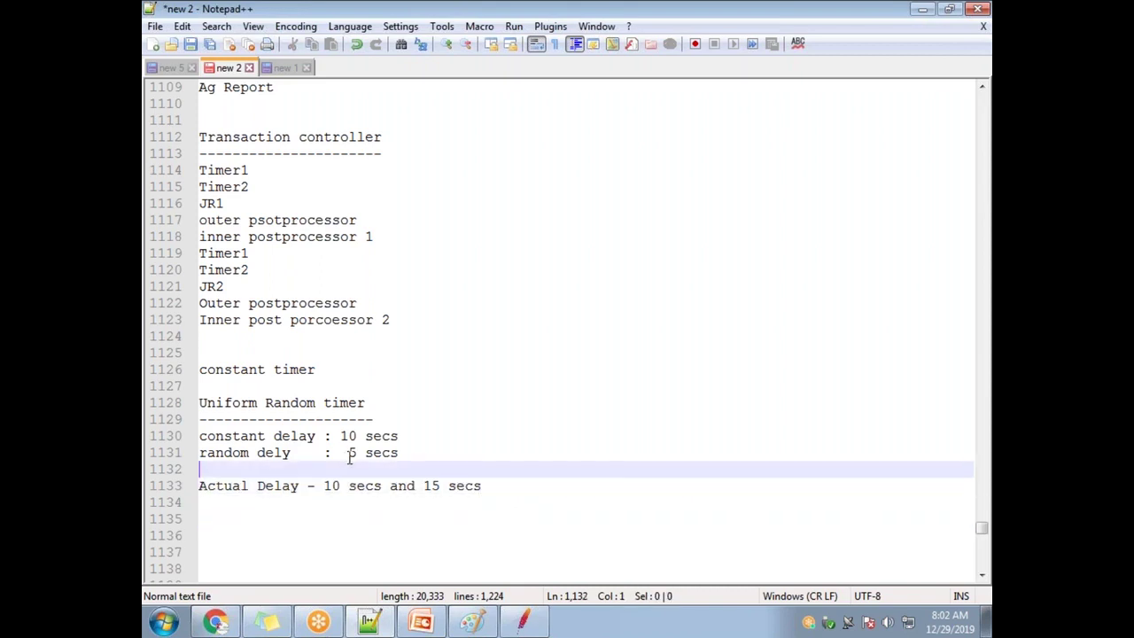
{"action": "double_click", "coordinate": [347, 436]}
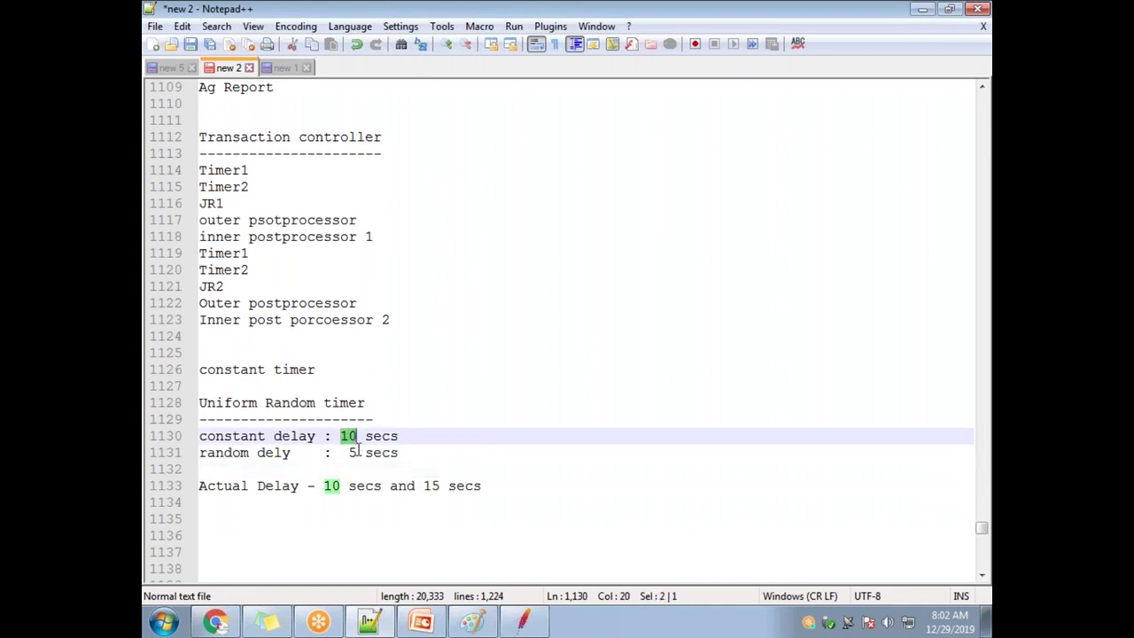
{"action": "left_click", "coordinate": [350, 494]}
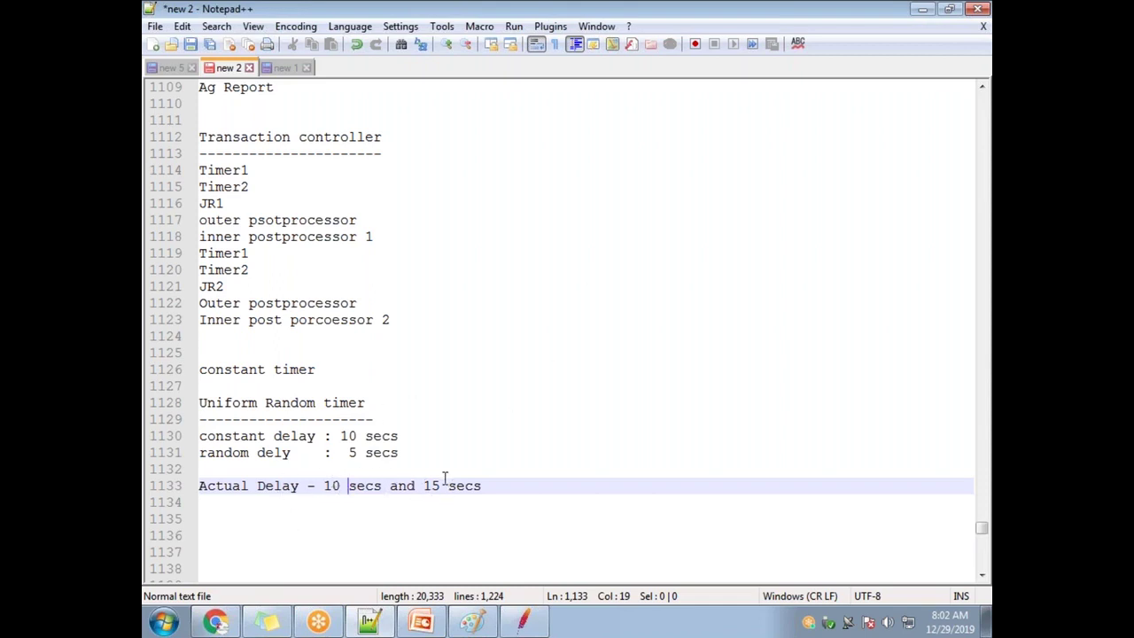
{"action": "left_click_drag", "start_coordinate": [394, 414], "coordinate": [168, 402]}
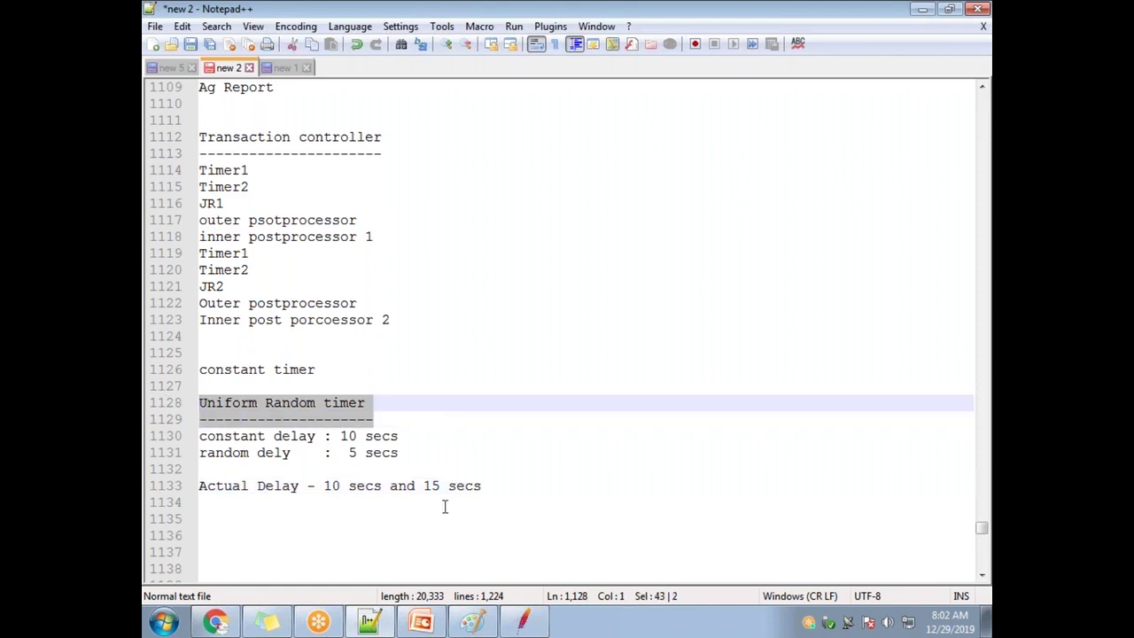
{"action": "left_click", "coordinate": [436, 423]}
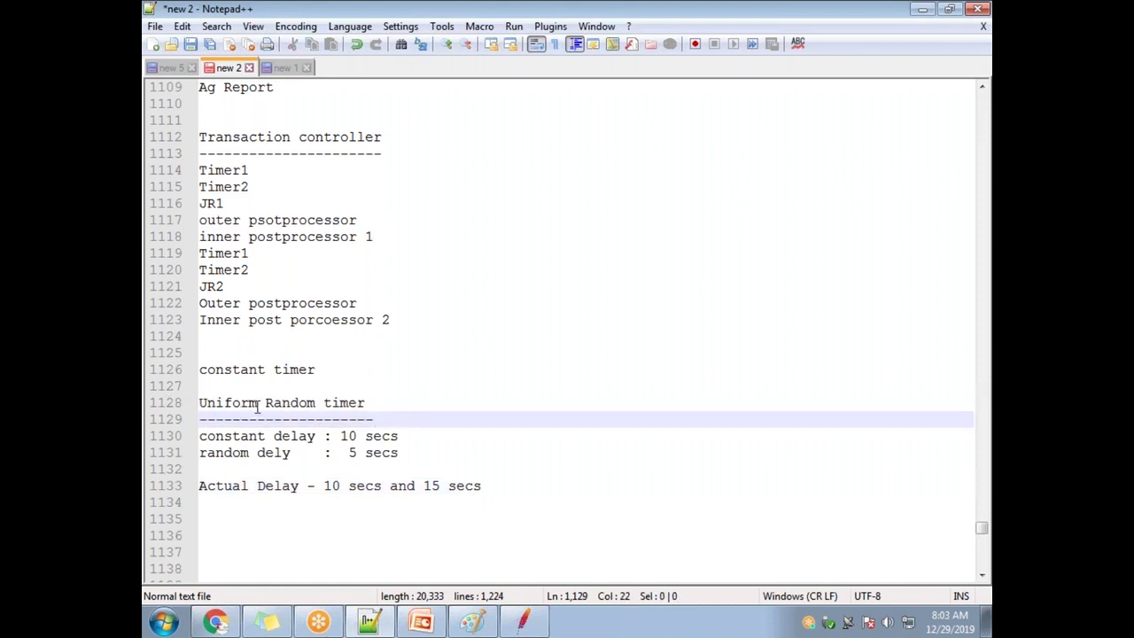
Step: Compare the Uniform Random timer heading with the constant and random delay labels by highlighting them alternately
{"action": "left_click_drag", "start_coordinate": [258, 404], "coordinate": [197, 404]}
{"action": "left_click_drag", "start_coordinate": [413, 439], "coordinate": [183, 445]}
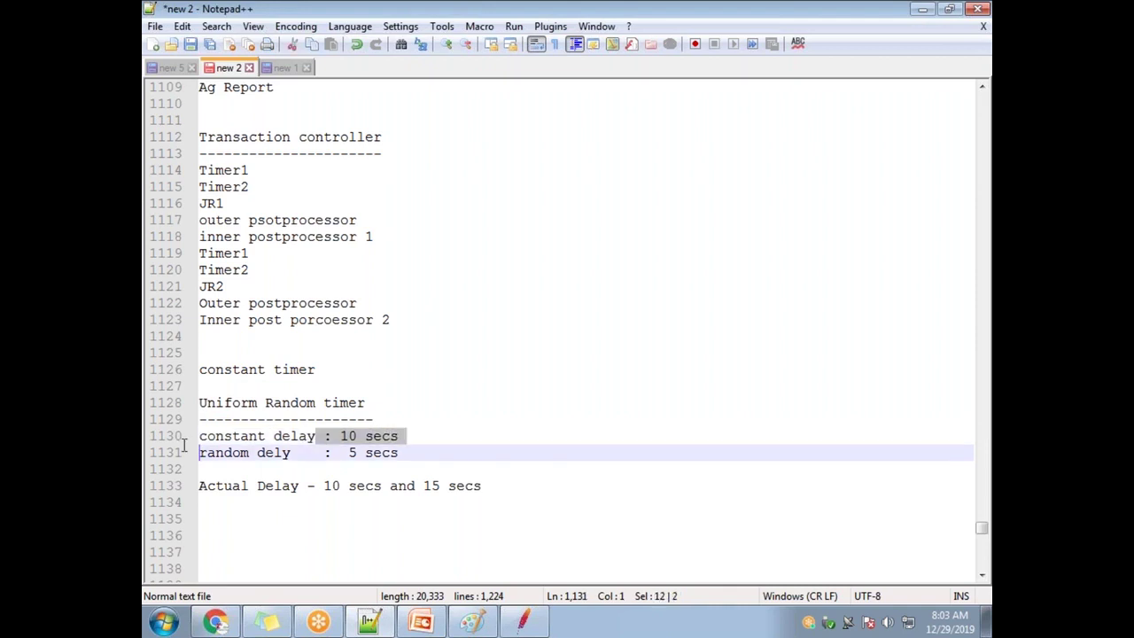
{"action": "left_click", "coordinate": [285, 404]}
{"action": "left_click_drag", "start_coordinate": [313, 453], "coordinate": [207, 453]}
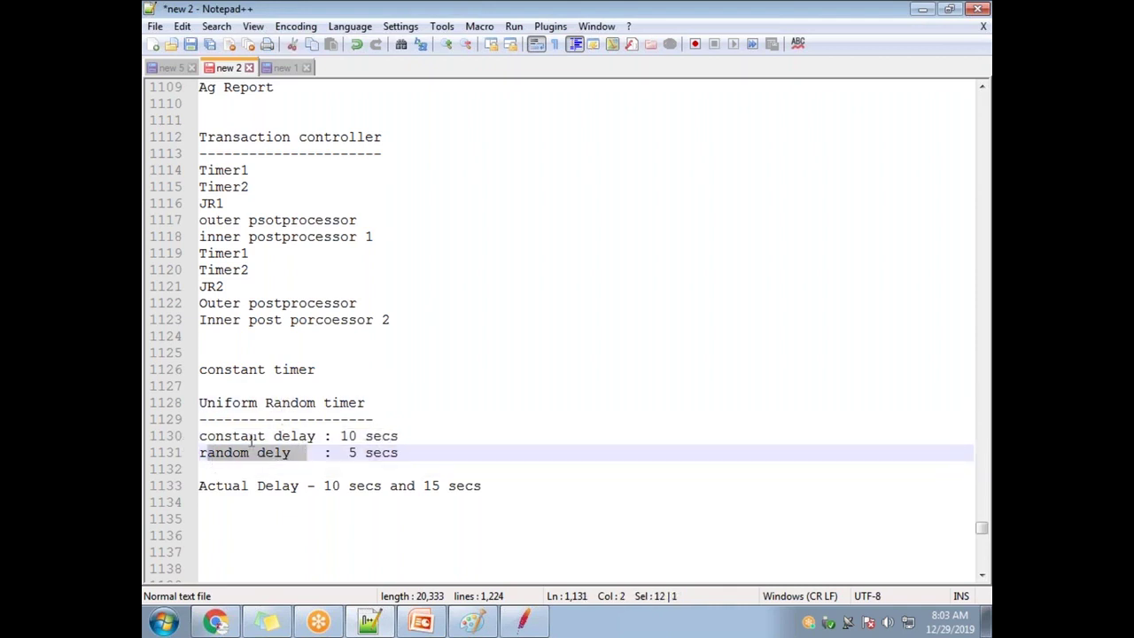
{"action": "left_click", "coordinate": [241, 438]}
{"action": "double_click", "coordinate": [241, 439]}
{"action": "double_click", "coordinate": [234, 454]}
{"action": "left_click", "coordinate": [241, 436]}
{"action": "double_click", "coordinate": [241, 436]}
{"action": "double_click", "coordinate": [234, 453]}
Step: Append "(URT)" to the Uniform Random timer heading and capitalize its last word to "Timer"
{"action": "left_click_drag", "start_coordinate": [202, 403], "coordinate": [398, 403]}
{"action": "left_click", "coordinate": [398, 403]}
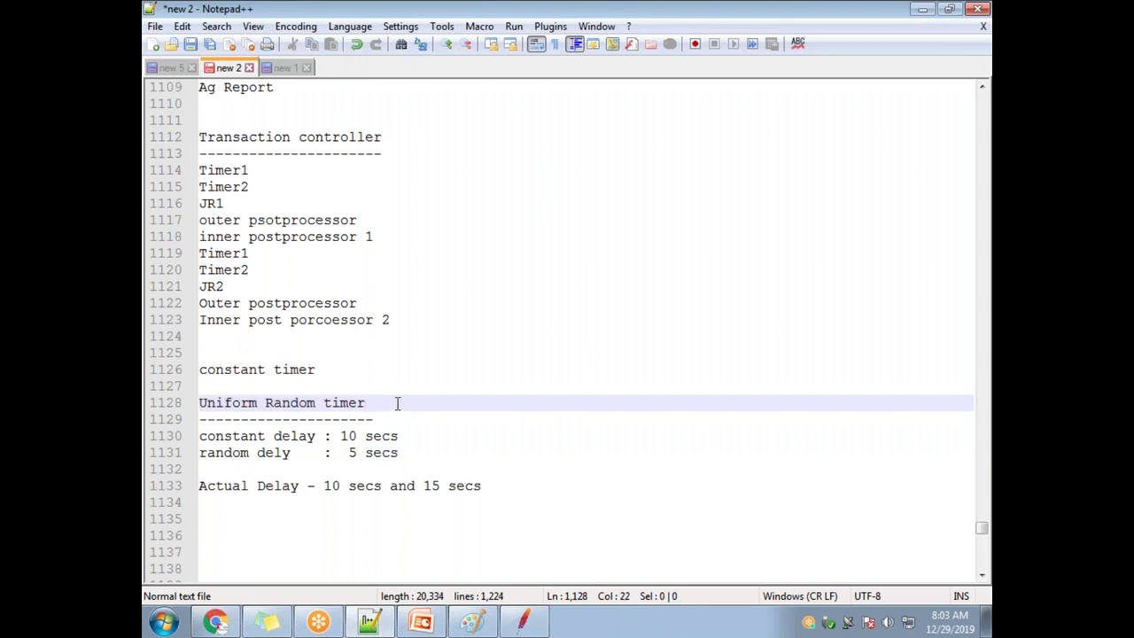
{"action": "type", "text": "(URT)"}
{"action": "left_click", "coordinate": [326, 403]}
{"action": "key", "text": "Delete"}
{"action": "type", "text": "T"}
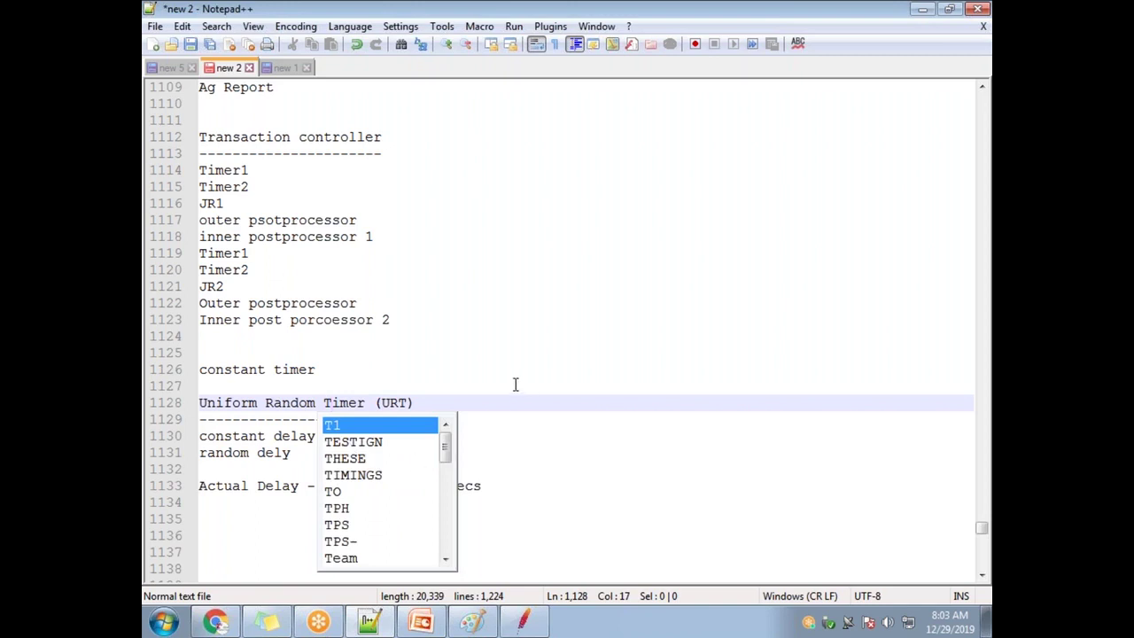
{"action": "left_click", "coordinate": [514, 386]}
Step: Review the Actual Delay line together with the delay values above it by highlighting them
{"action": "left_click_drag", "start_coordinate": [501, 489], "coordinate": [151, 490]}
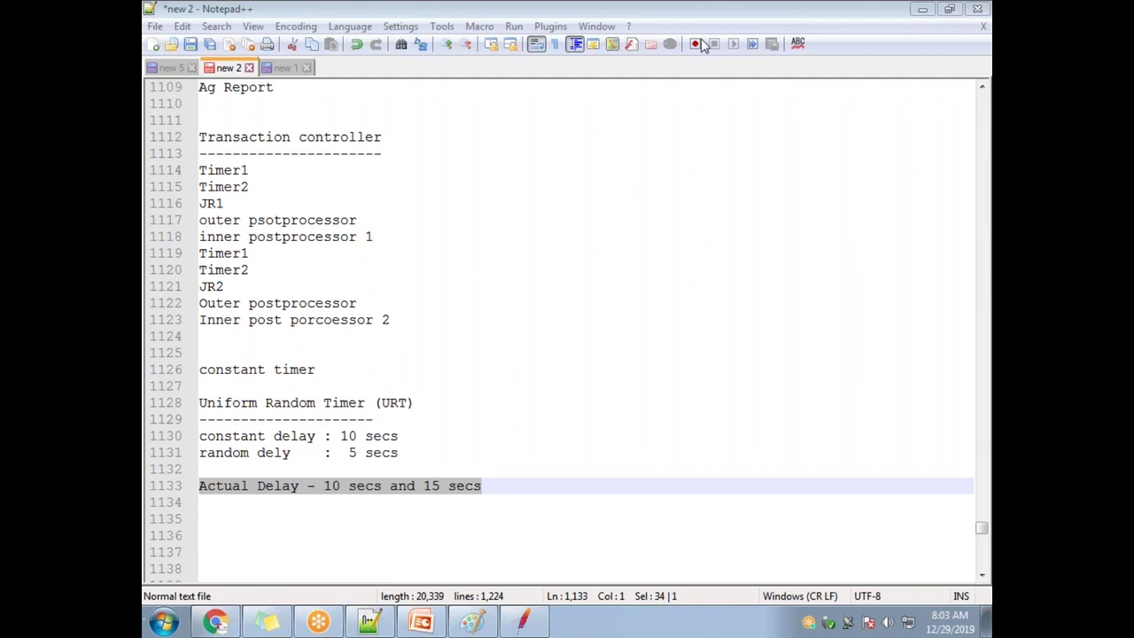
{"action": "left_click", "coordinate": [361, 452]}
{"action": "left_click_drag", "start_coordinate": [493, 512], "coordinate": [505, 390]}
{"action": "left_click", "coordinate": [506, 453]}
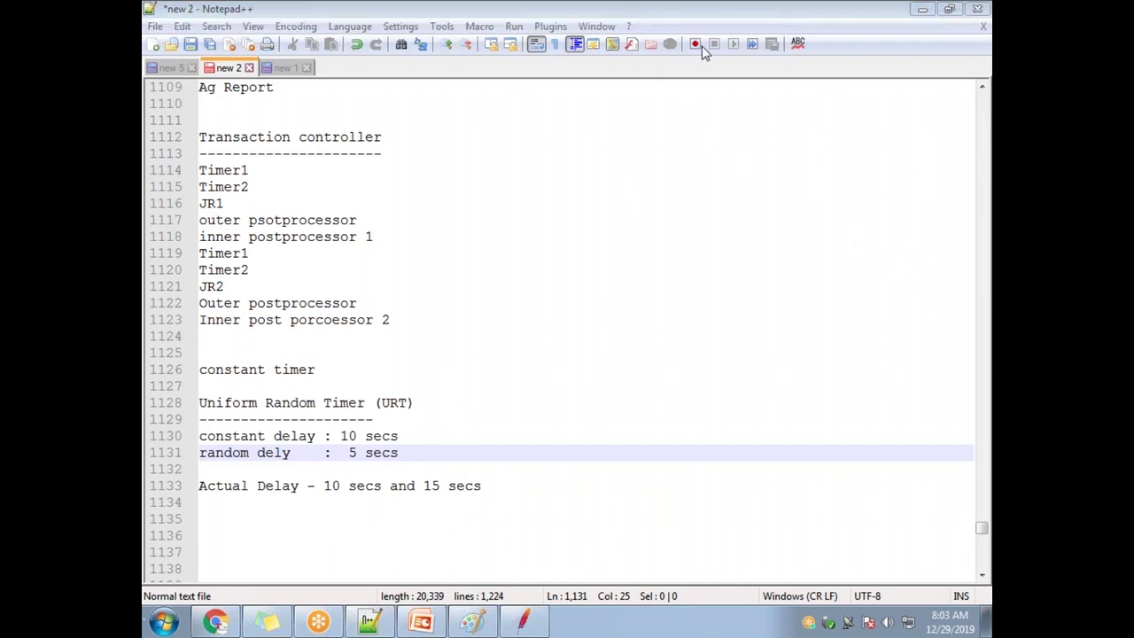
Step: Switch to JMeter, collapse Thread Group, and expand Purchase a product and its Simple Controller to show the samplers
{"action": "left_click", "coordinate": [522, 621]}
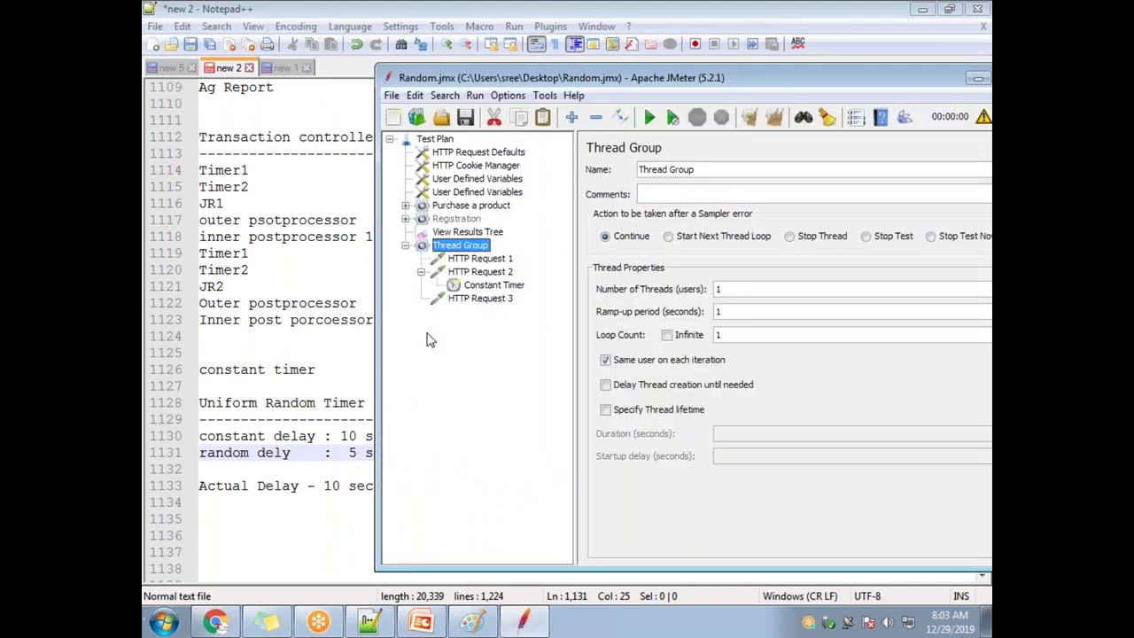
{"action": "left_click", "coordinate": [406, 246]}
{"action": "left_click", "coordinate": [405, 205]}
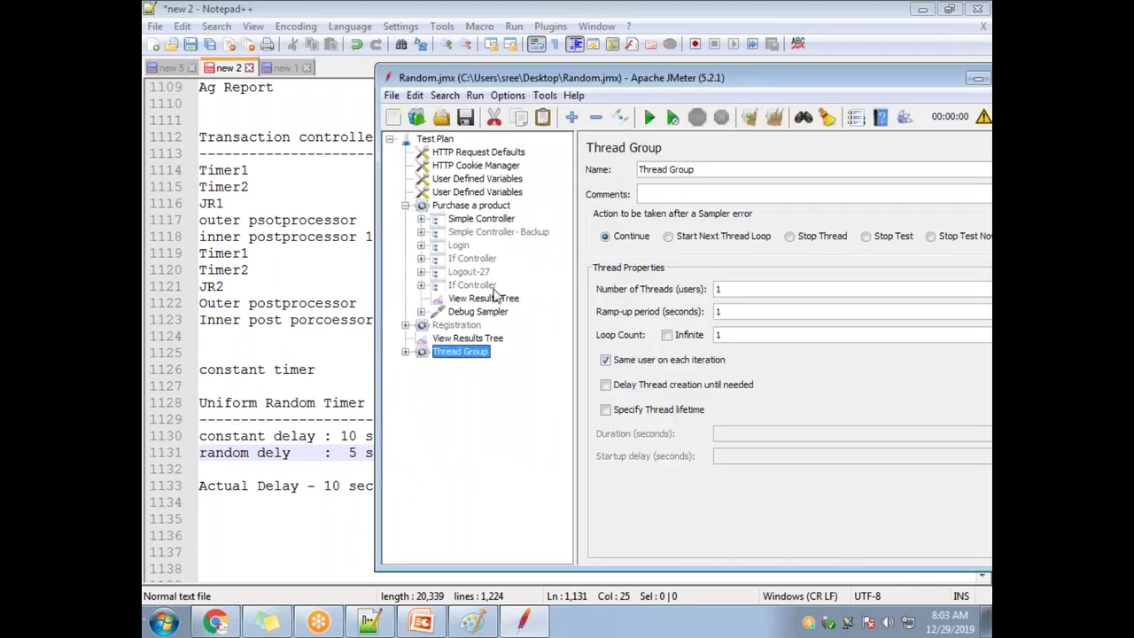
{"action": "left_click", "coordinate": [421, 220]}
{"action": "left_click", "coordinate": [438, 233]}
{"action": "left_click", "coordinate": [437, 232]}
Step: Delete the Think Time sampler between launch-1 and click-17 in the Simple Controller
{"action": "left_click", "coordinate": [485, 245]}
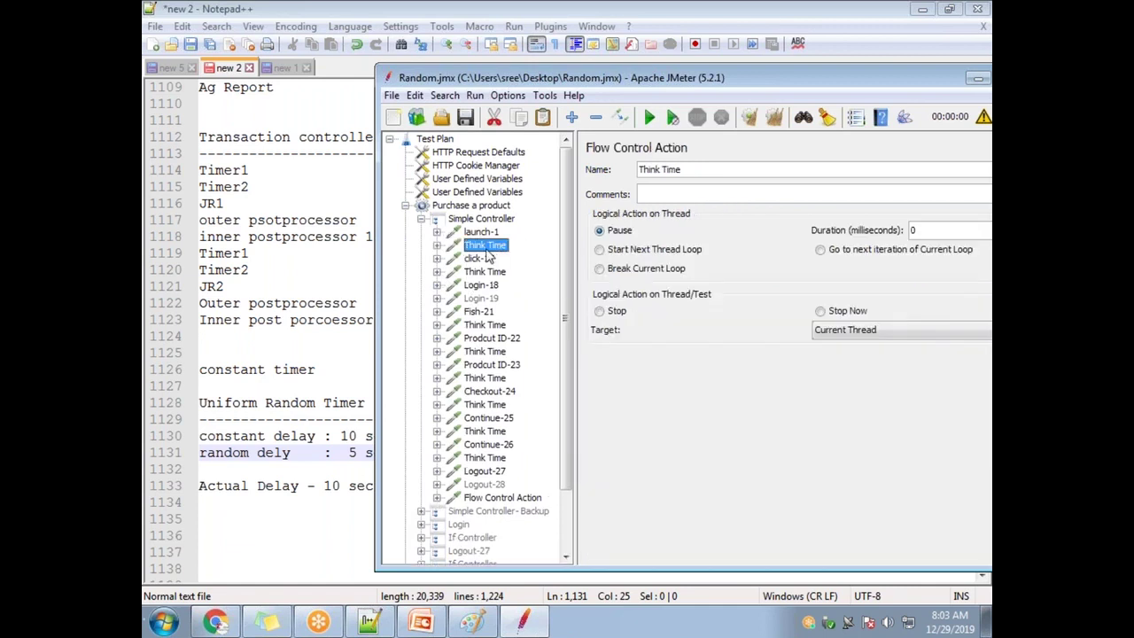
{"action": "key", "text": "Delete"}
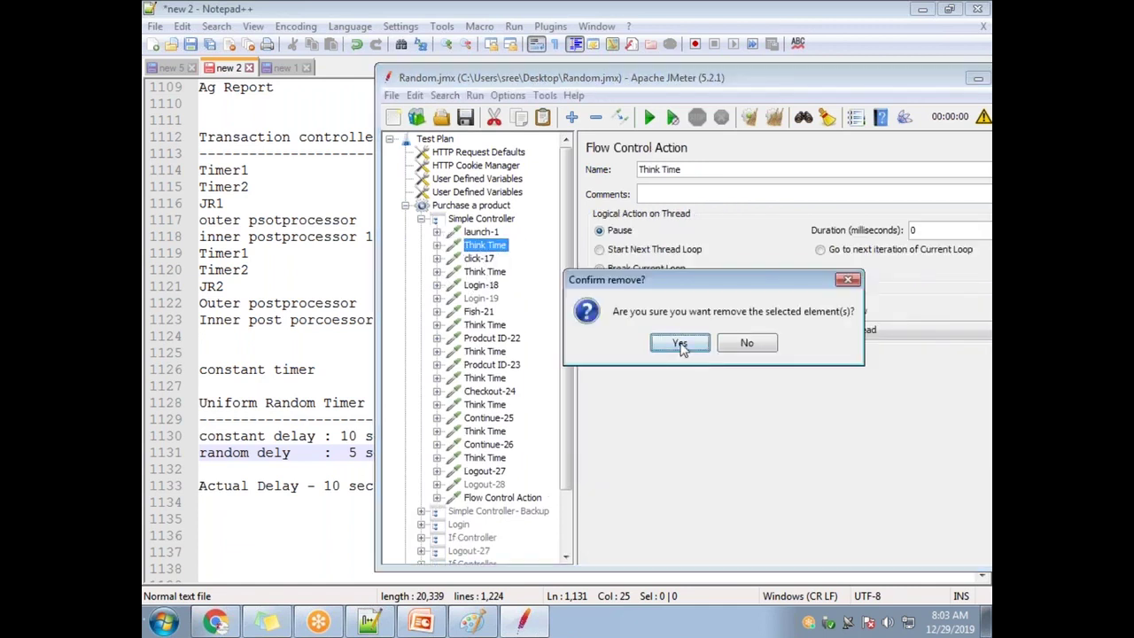
{"action": "key", "text": "Return"}
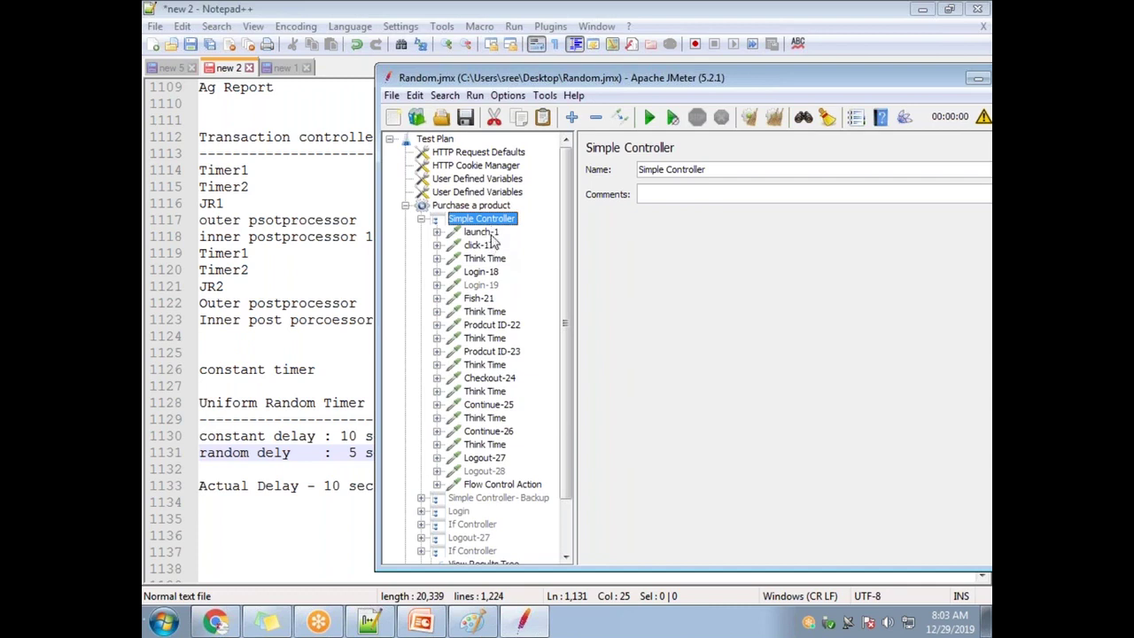
Step: Add a Flow Control Action sampler to the Simple Controller and move it between launch-1 and click-17
{"action": "right_click", "coordinate": [488, 225]}
{"action": "mouse_move", "coordinate": [611, 234]}
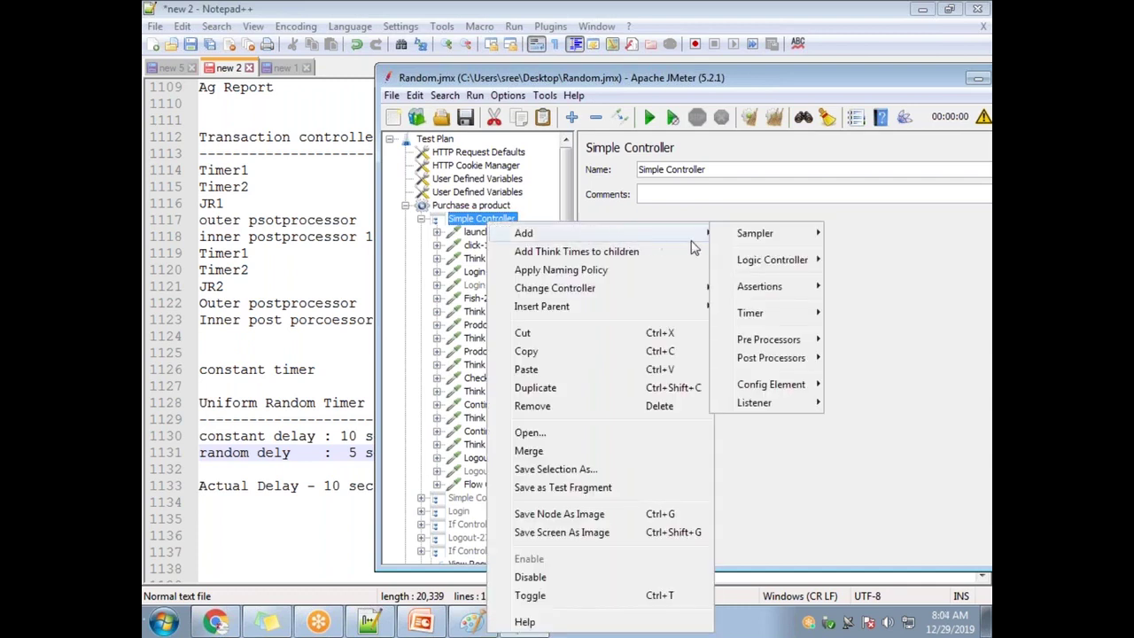
{"action": "mouse_move", "coordinate": [780, 235]}
{"action": "left_click", "coordinate": [853, 235]}
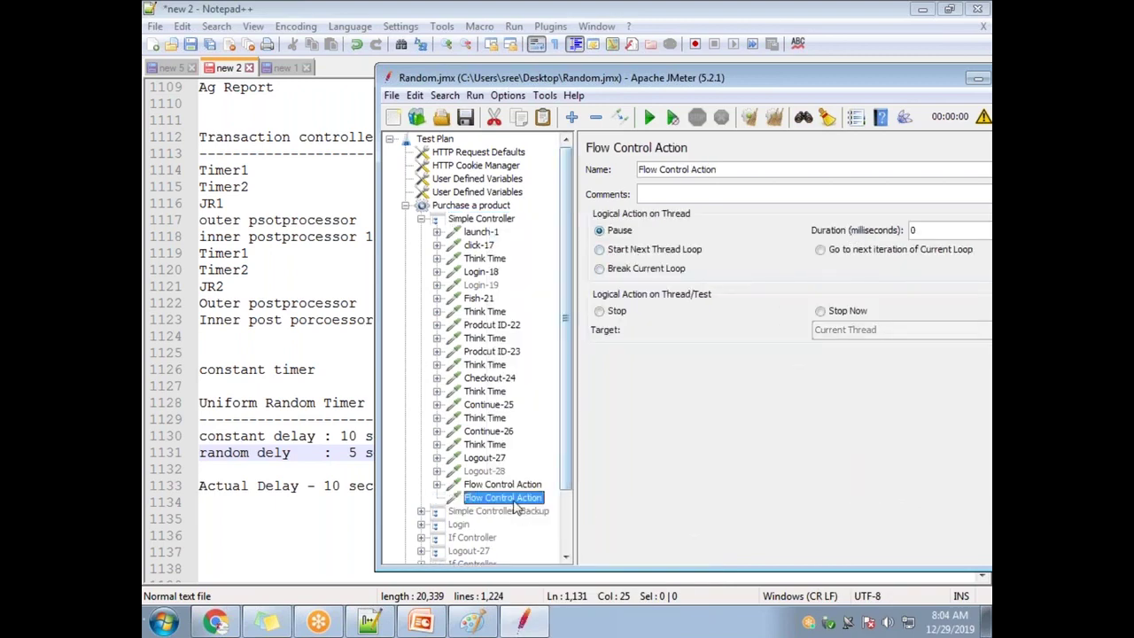
{"action": "left_click_drag", "start_coordinate": [502, 246], "coordinate": [502, 248]}
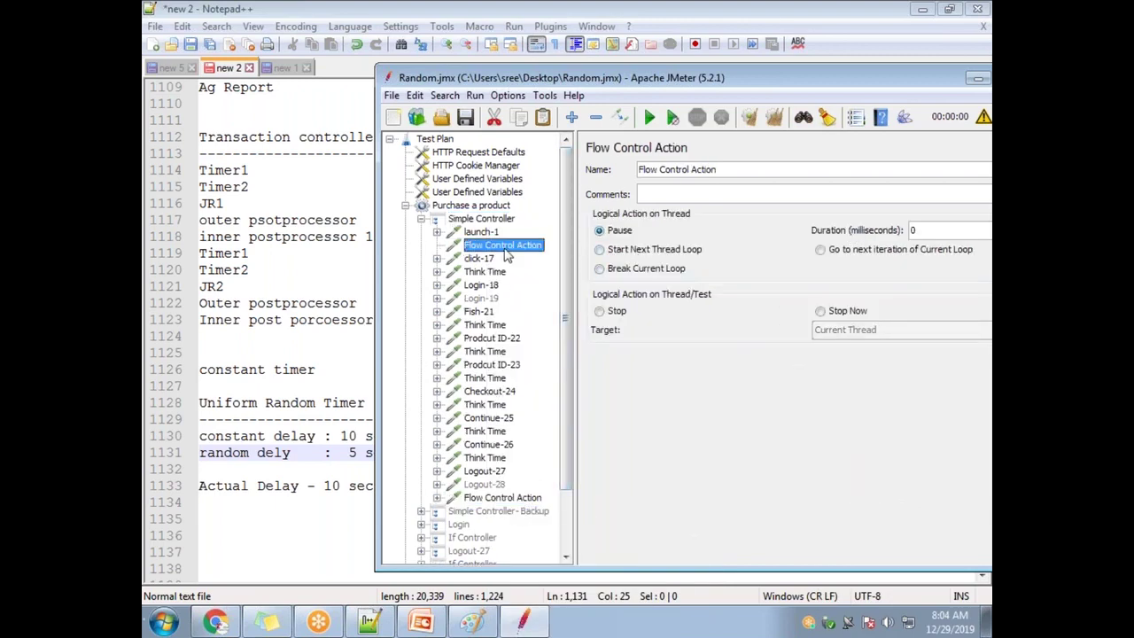
Step: Add a Uniform Random Timer under the Flow Control Action that follows launch-1
{"action": "right_click", "coordinate": [507, 250]}
{"action": "mouse_move", "coordinate": [578, 263]}
{"action": "mouse_move", "coordinate": [744, 286]}
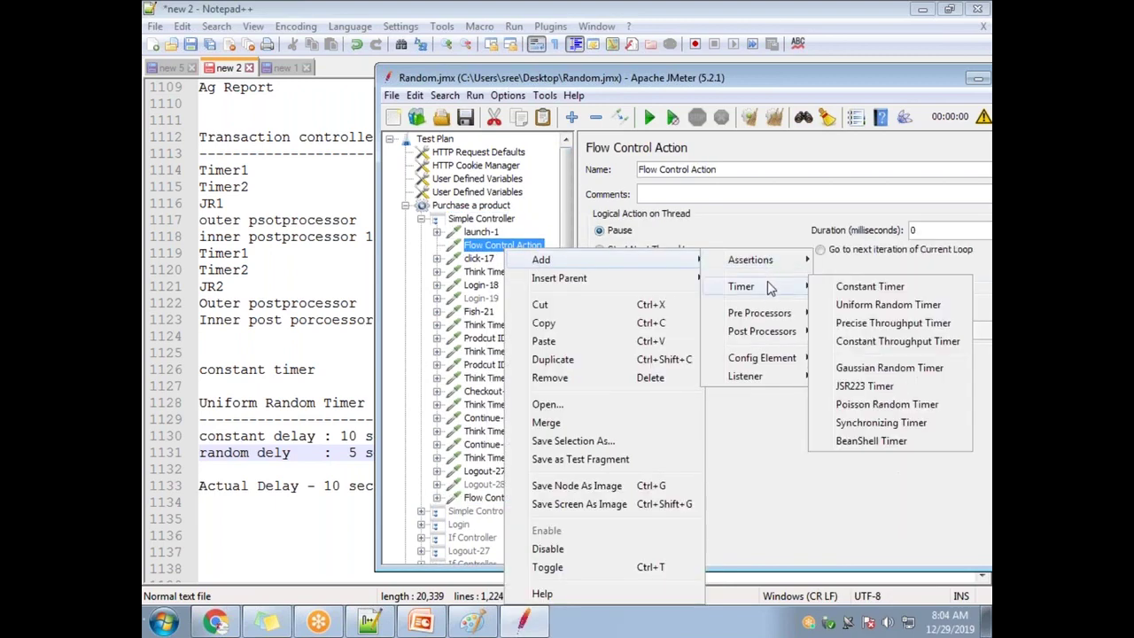
{"action": "left_click", "coordinate": [856, 307]}
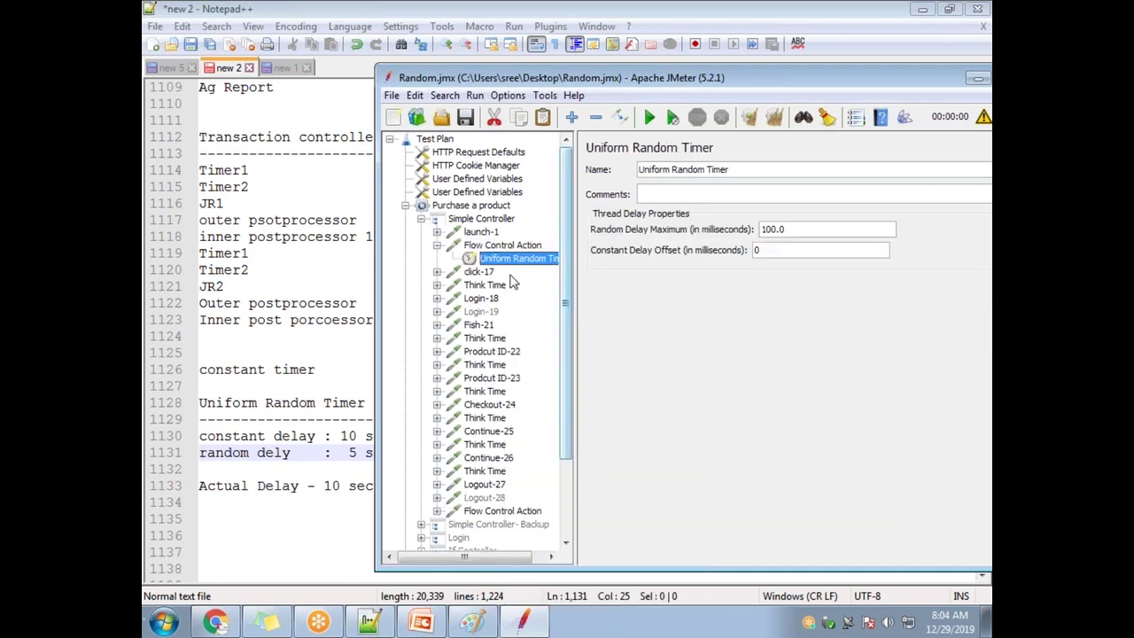
{"action": "left_click", "coordinate": [475, 246]}
{"action": "left_click", "coordinate": [916, 229]}
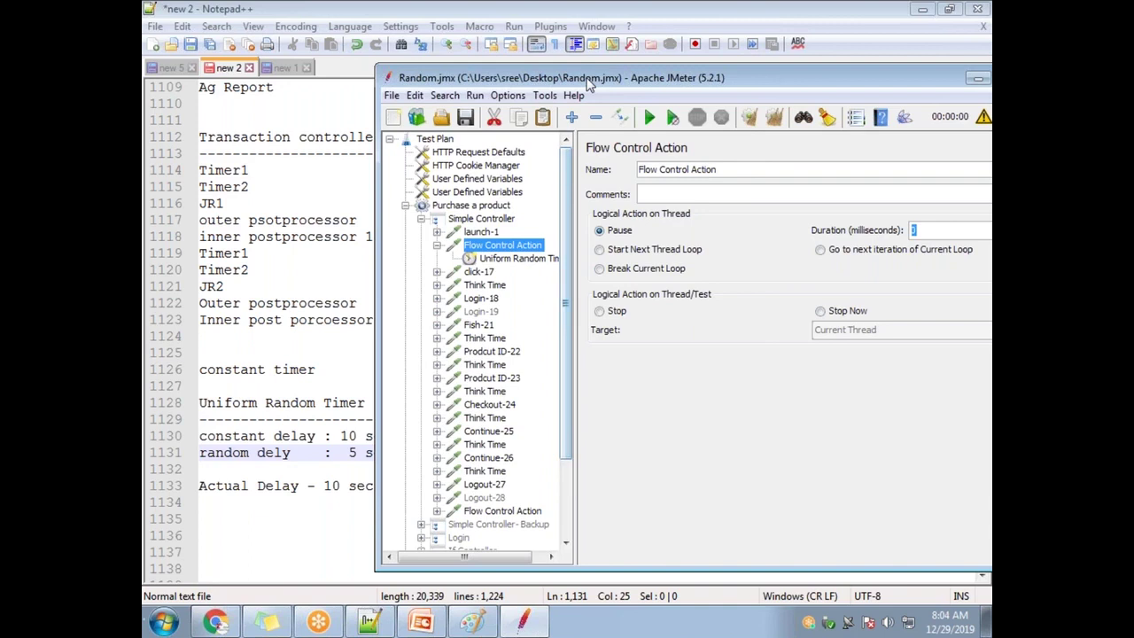
Step: Maximize the window and set the Uniform Random Timer's constant delay offset to 10000 ms and random delay maximum to 5000 ms
{"action": "double_click", "coordinate": [590, 82]}
{"action": "left_click", "coordinate": [259, 189]}
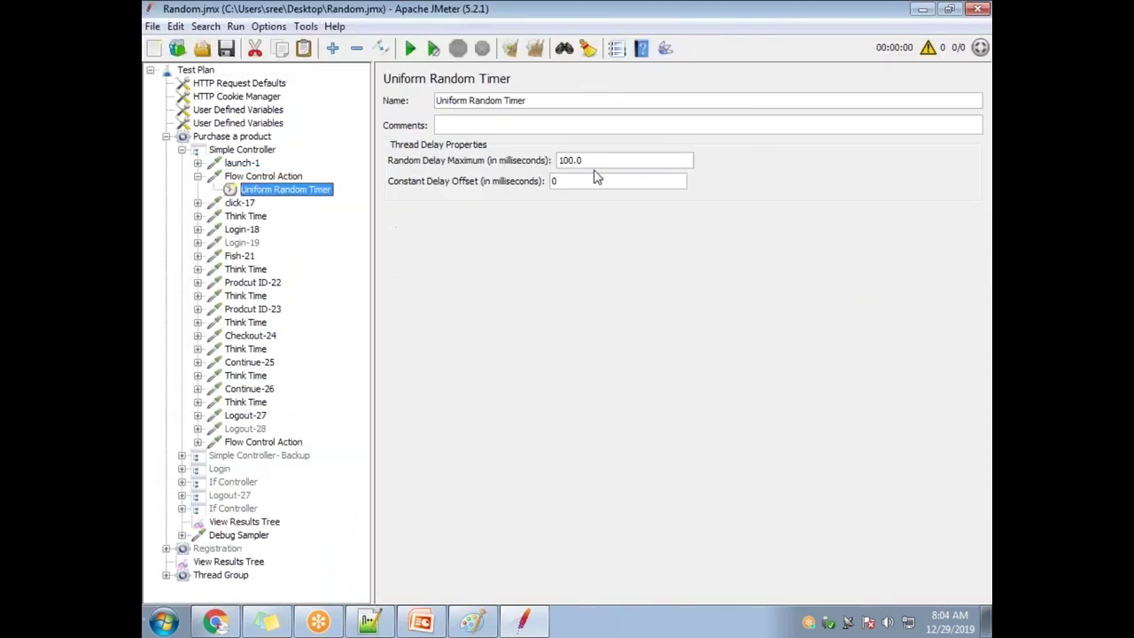
{"action": "left_click_drag", "start_coordinate": [585, 160], "coordinate": [563, 160]}
{"action": "left_click", "coordinate": [565, 181]}
{"action": "left_click_drag", "start_coordinate": [564, 181], "coordinate": [550, 182]}
{"action": "type", "text": "10000"}
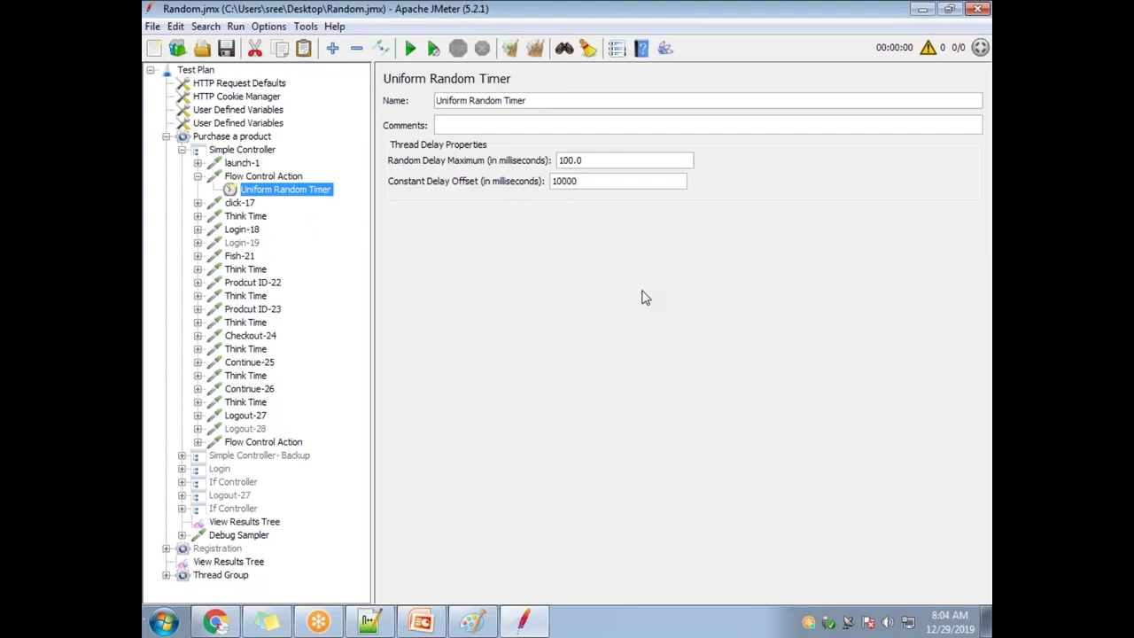
{"action": "left_click_drag", "start_coordinate": [594, 166], "coordinate": [536, 166]}
{"action": "type", "text": "5000"}
{"action": "left_click_drag", "start_coordinate": [574, 181], "coordinate": [540, 182]}
{"action": "left_click", "coordinate": [259, 176]}
{"action": "left_click", "coordinate": [262, 190]}
Step: Move the Uniform Random Timer from the Flow Control Action into the click-17 sampler
{"action": "left_click", "coordinate": [198, 203]}
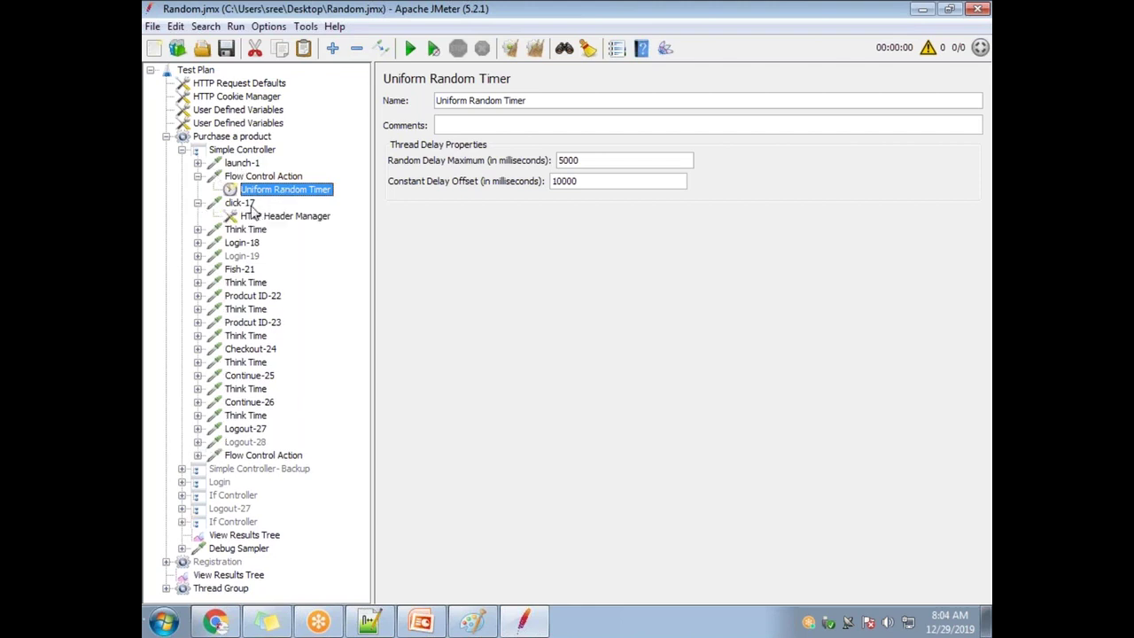
{"action": "left_click_drag", "start_coordinate": [269, 192], "coordinate": [266, 209]}
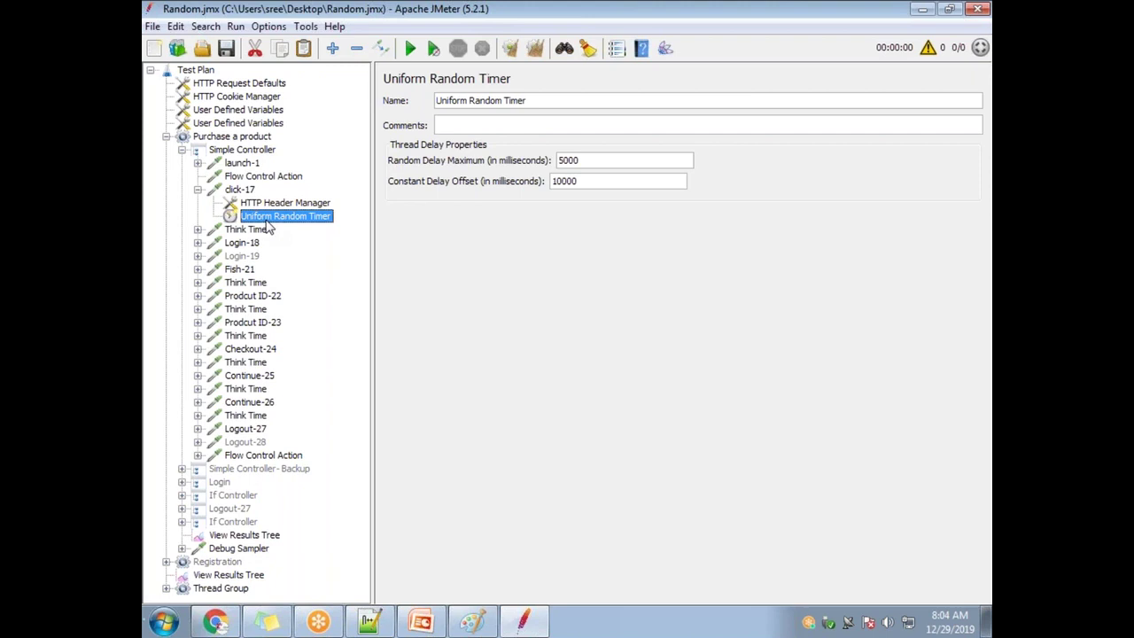
{"action": "left_click", "coordinate": [198, 190]}
{"action": "left_click", "coordinate": [197, 164]}
{"action": "left_click", "coordinate": [198, 164]}
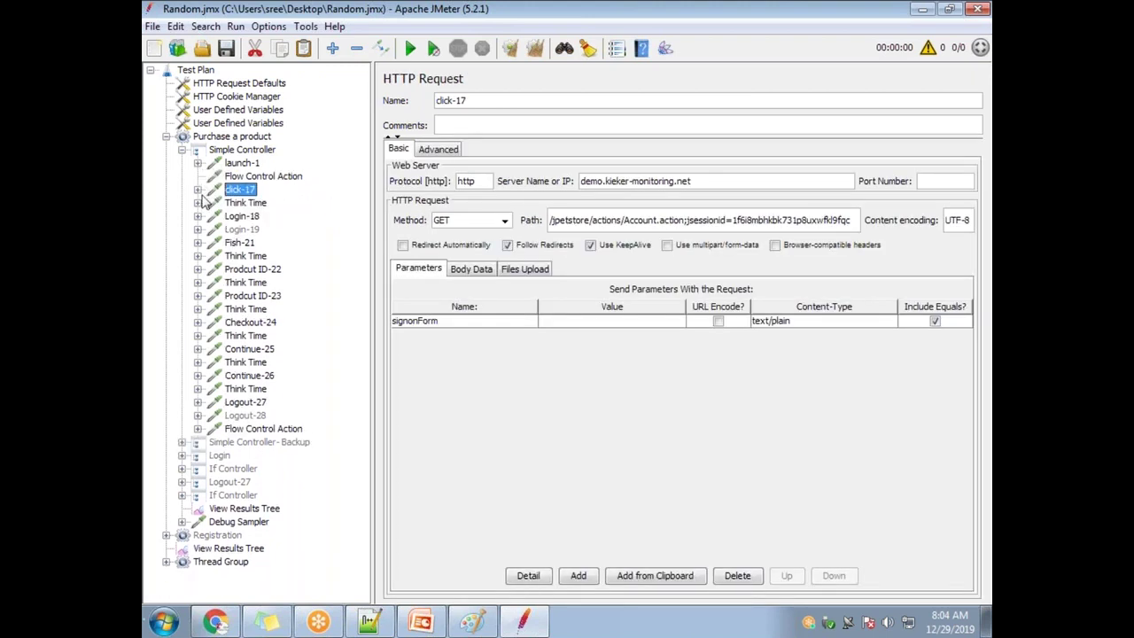
{"action": "left_click", "coordinate": [198, 191]}
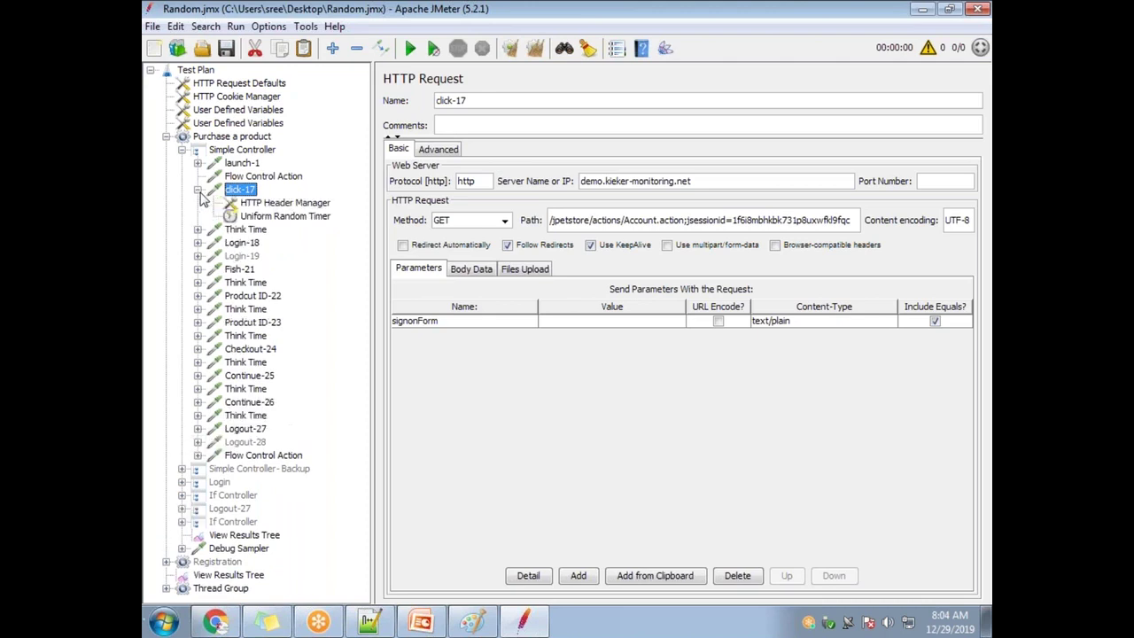
Step: Move the Uniform Random Timer from click-17 back under the Flow Control Action after launch-1
{"action": "left_click", "coordinate": [298, 216]}
{"action": "left_click_drag", "start_coordinate": [286, 190], "coordinate": [287, 179]}
{"action": "left_click", "coordinate": [266, 177]}
{"action": "left_click", "coordinate": [279, 192]}
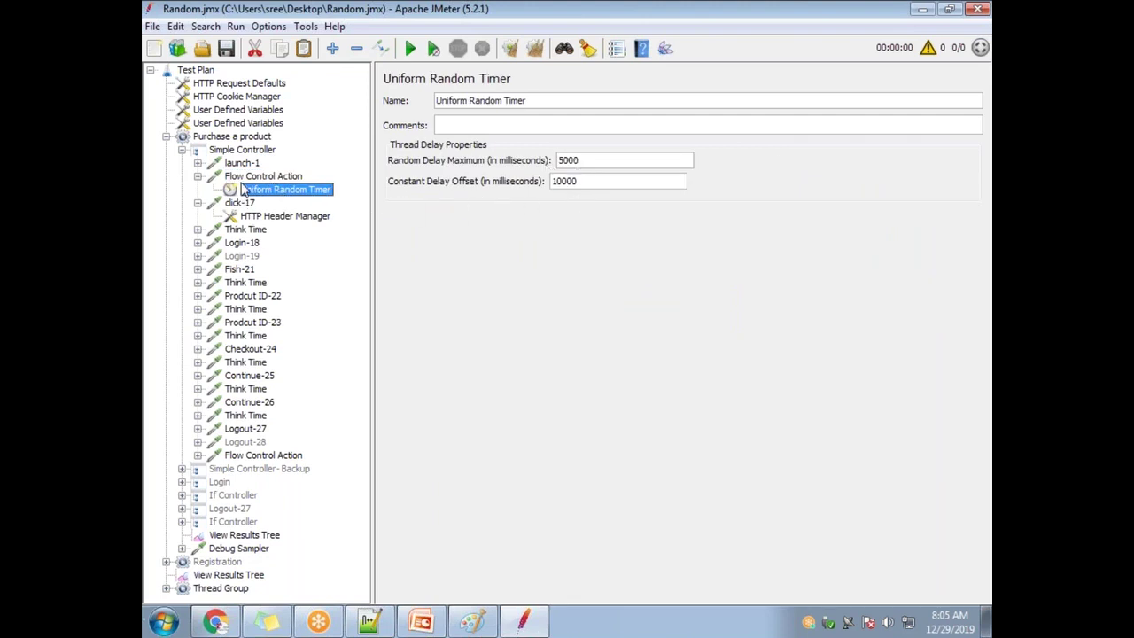
Step: Rename the Flow Control Action after launch-1 to "ThinkTime 10 -15 secs"
{"action": "left_click", "coordinate": [248, 178]}
{"action": "left_click_drag", "start_coordinate": [524, 101], "coordinate": [426, 99]}
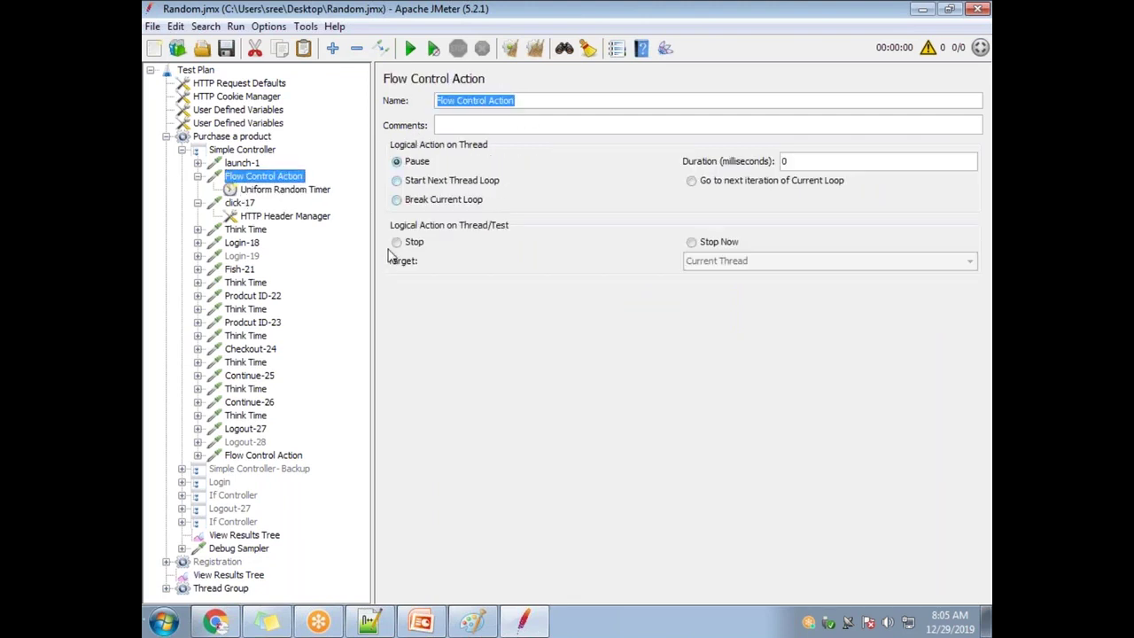
{"action": "type", "text": "Thinktime 10 -15 secs"}
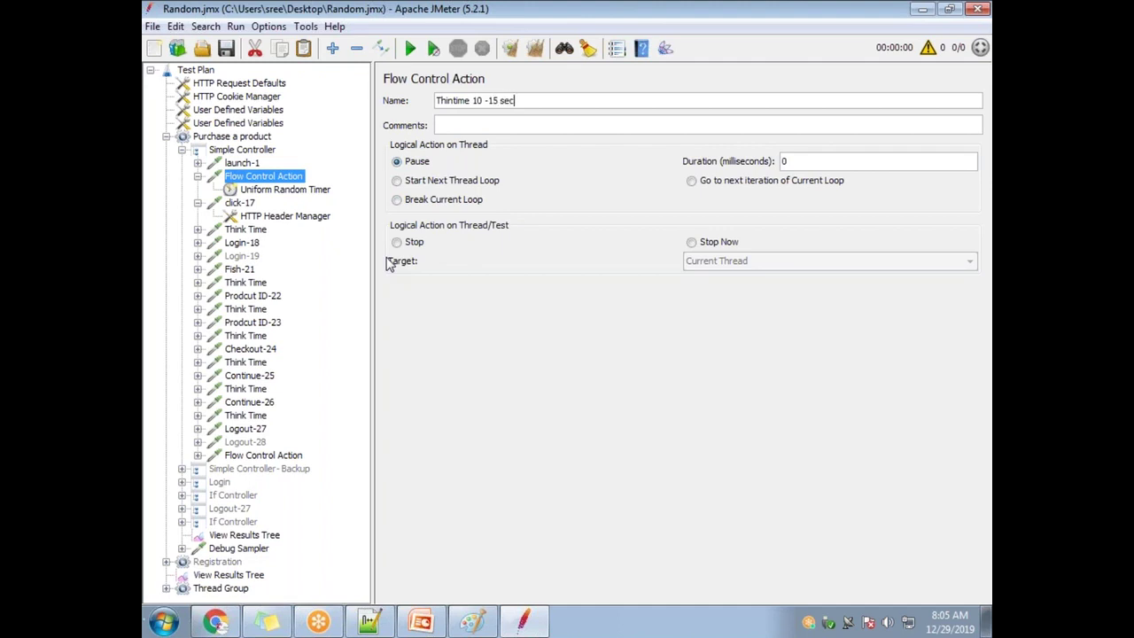
{"action": "left_click", "coordinate": [259, 217]}
{"action": "left_click", "coordinate": [259, 176]}
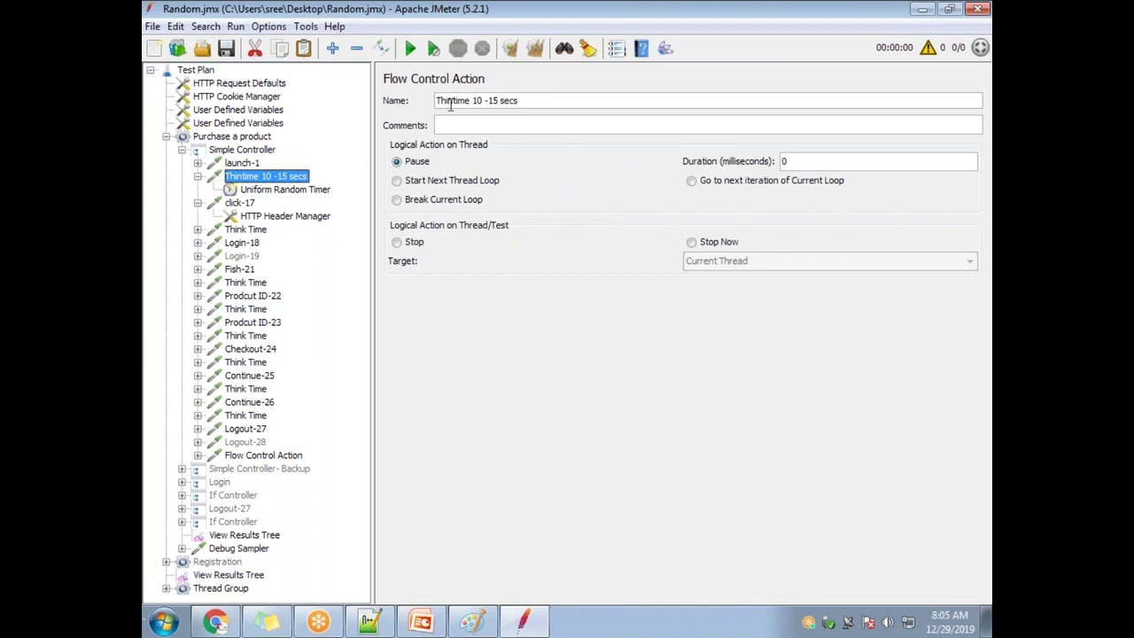
{"action": "left_click", "coordinate": [455, 101]}
{"action": "type", "text": "k"}
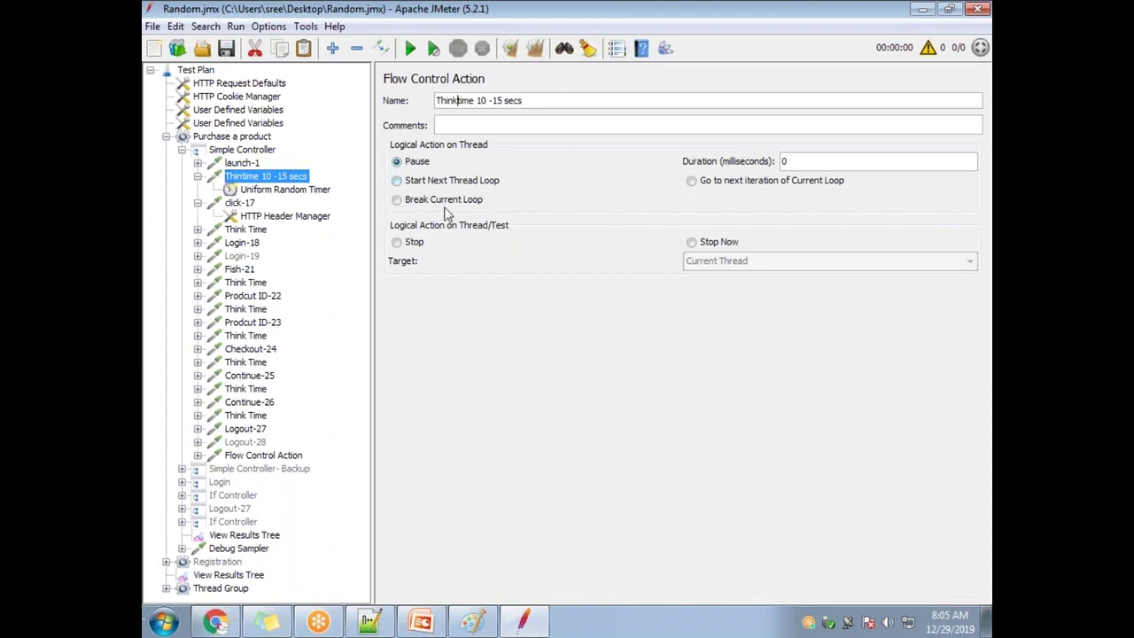
{"action": "key", "text": "Delete"}
{"action": "type", "text": "T"}
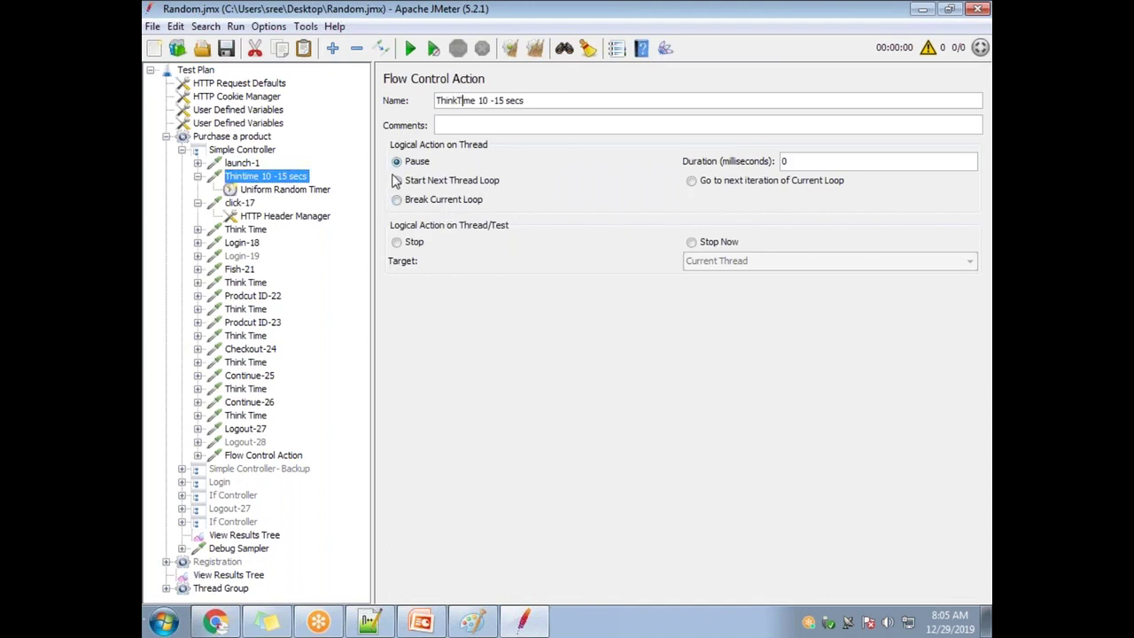
{"action": "left_click", "coordinate": [237, 270]}
{"action": "left_click", "coordinate": [266, 176]}
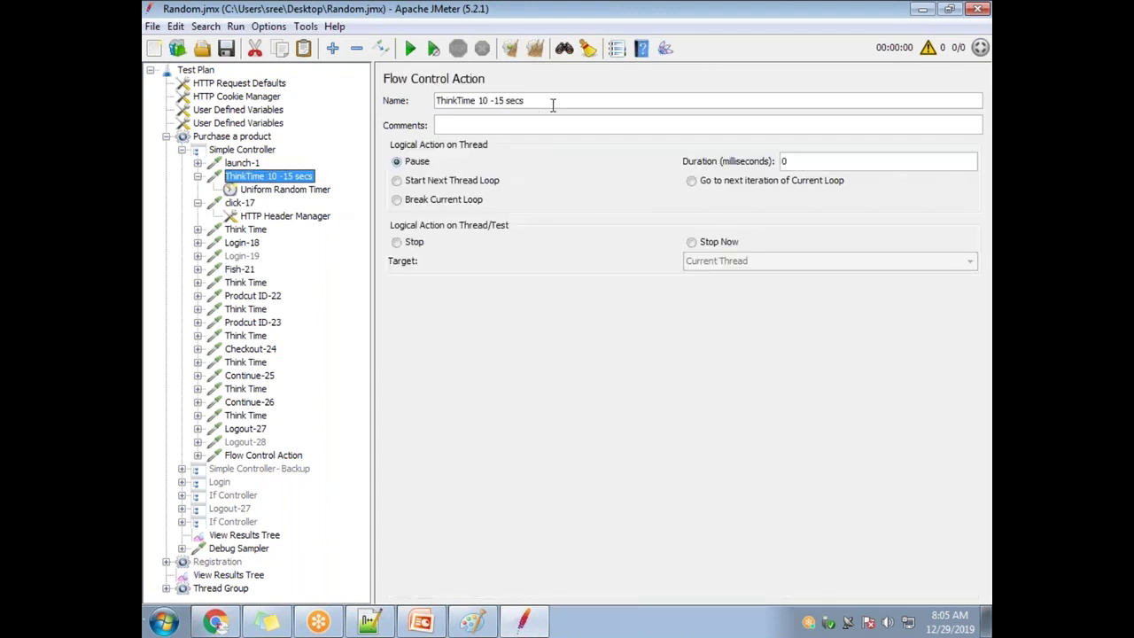
Step: Collapse the ThinkTime 10 -15 secs and click-17 samplers in the test plan tree
{"action": "left_click_drag", "start_coordinate": [541, 102], "coordinate": [390, 106]}
{"action": "left_click", "coordinate": [266, 230]}
{"action": "left_click", "coordinate": [266, 176]}
{"action": "left_click", "coordinate": [198, 177]}
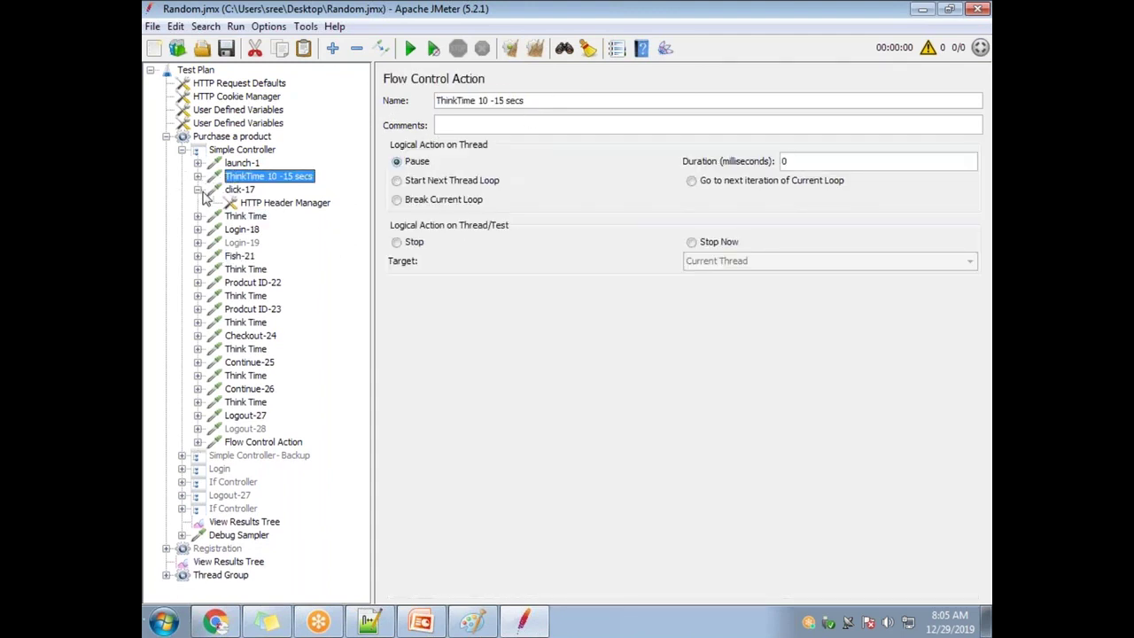
{"action": "left_click", "coordinate": [199, 190]}
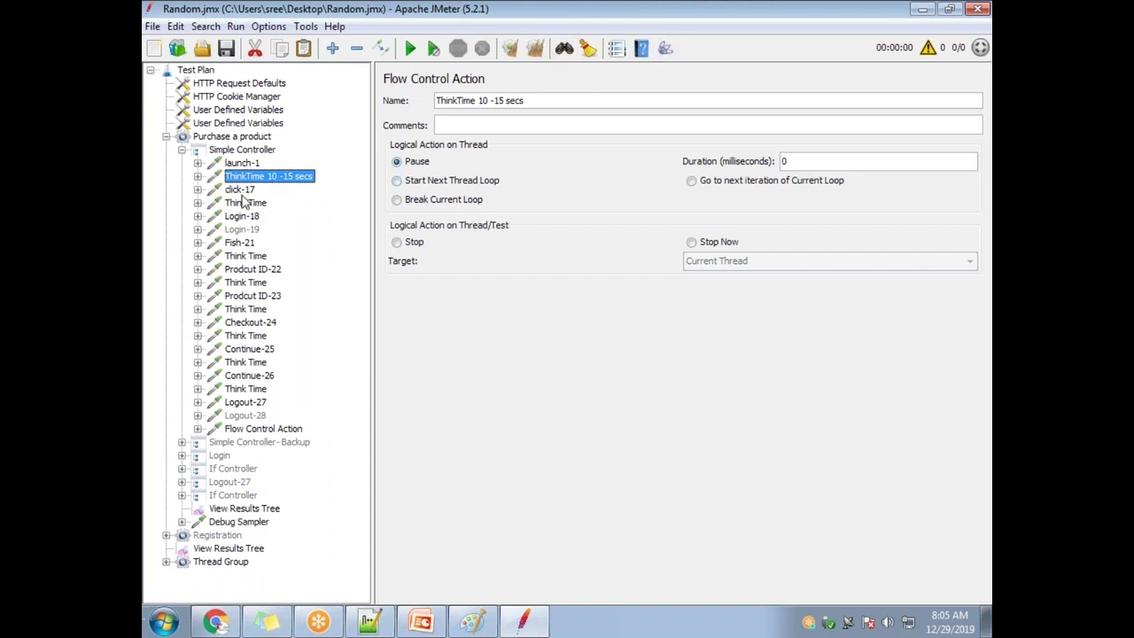
Step: Copy the Uniform Random Timer from ThinkTime 10 -15 secs into the Think Time sampler after click-17
{"action": "left_click", "coordinate": [197, 177]}
{"action": "left_click", "coordinate": [249, 192]}
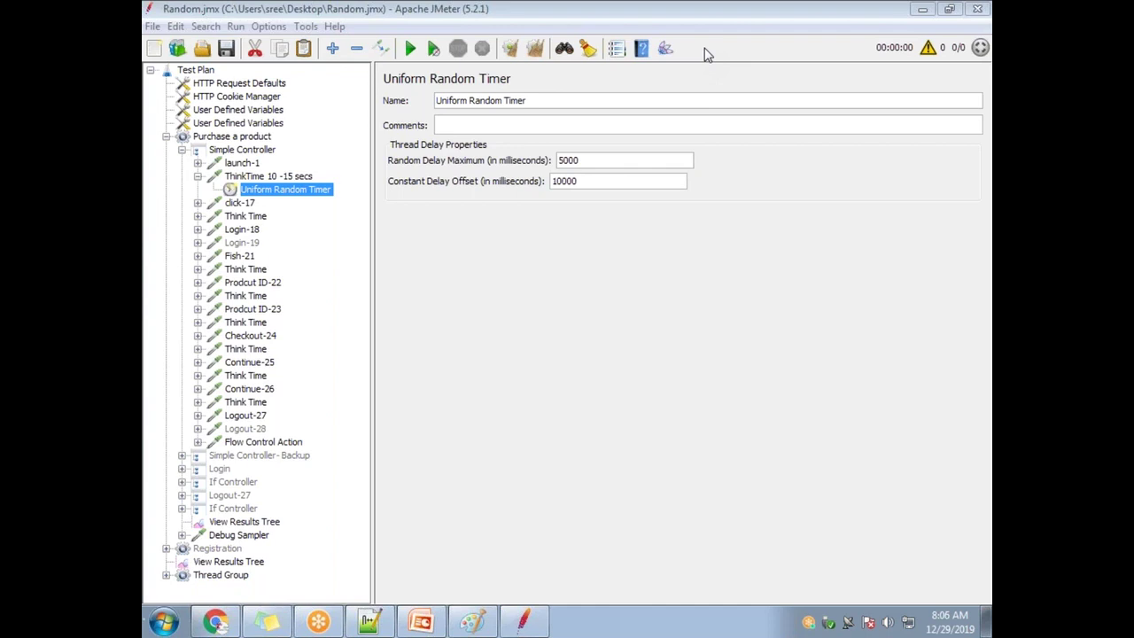
{"action": "left_click", "coordinate": [197, 216]}
{"action": "left_click", "coordinate": [196, 216]}
{"action": "left_click", "coordinate": [196, 215]}
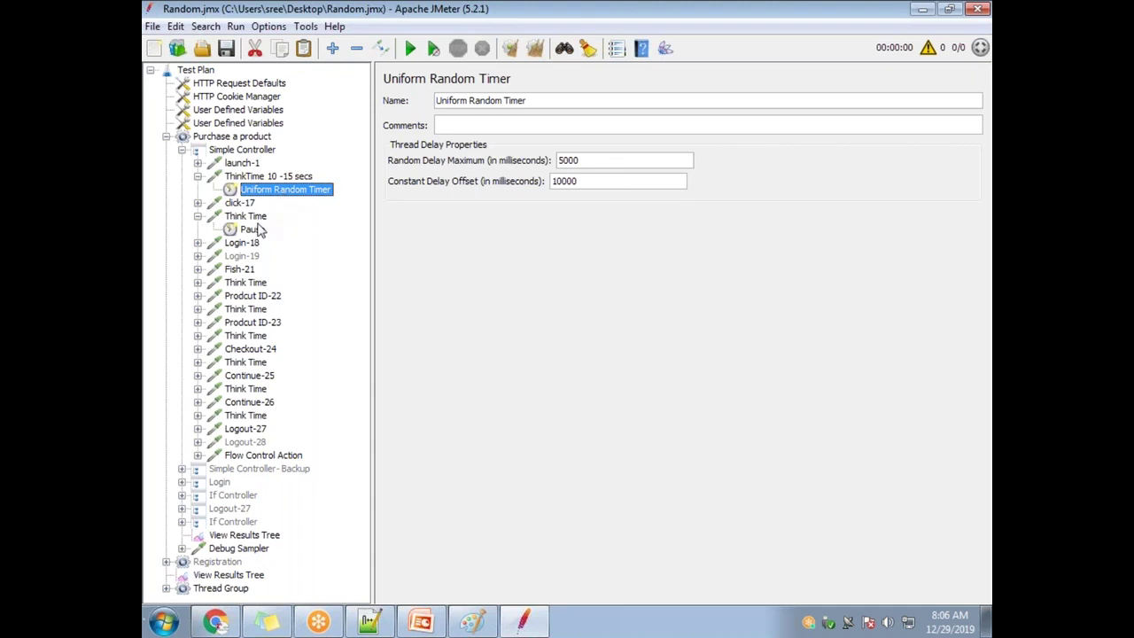
{"action": "left_click", "coordinate": [251, 217]}
{"action": "key", "text": "ctrl+v"}
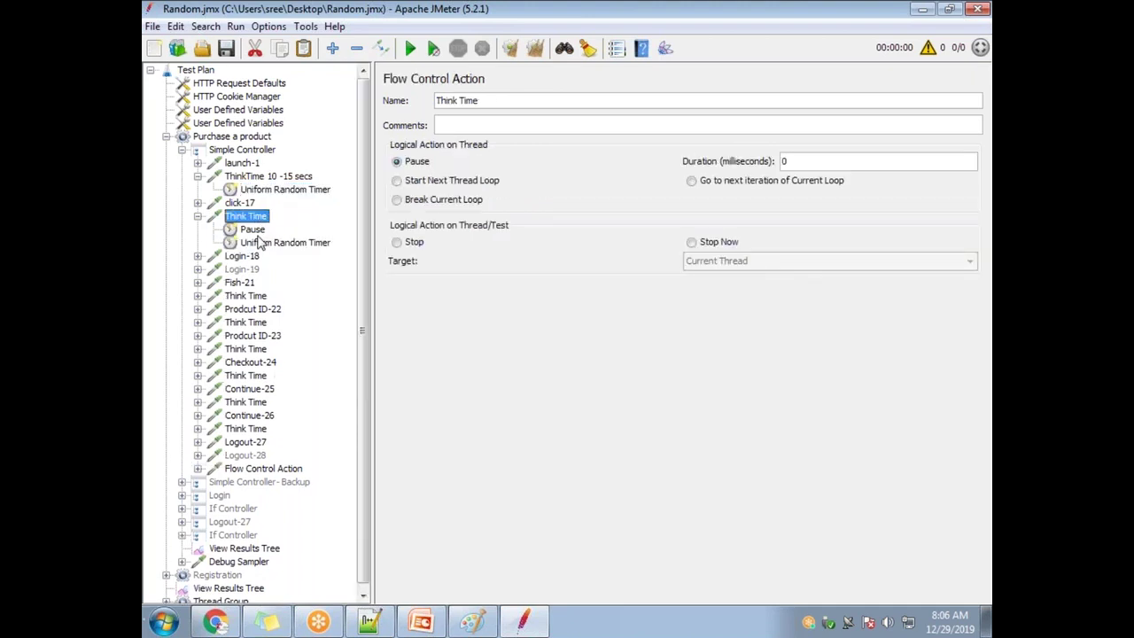
Step: Delete the Pause timer from the Think Time sampler after click-17
{"action": "left_click", "coordinate": [255, 231]}
{"action": "key", "text": "Delete"}
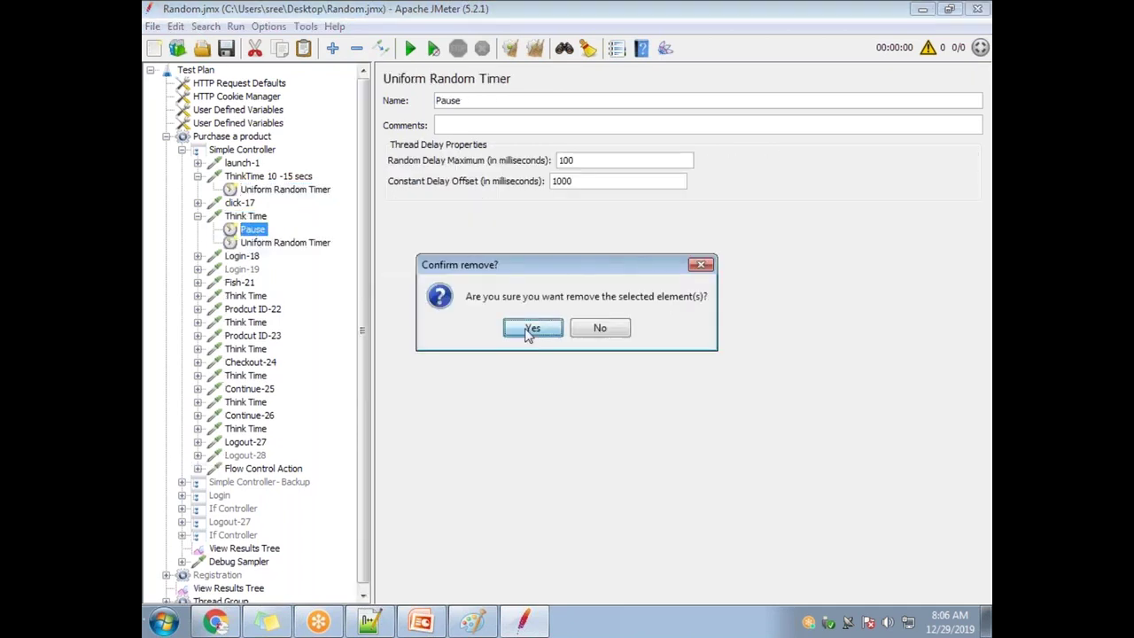
{"action": "key", "text": "Return"}
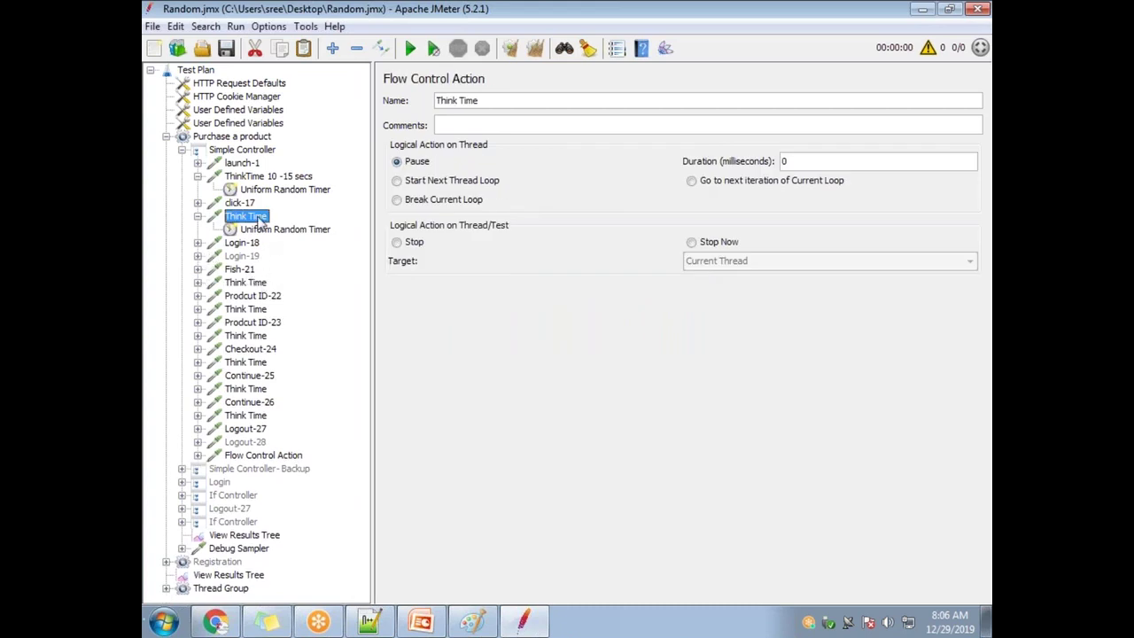
Step: Copy the Uniform Random Timer from the Think Time after click-17 into the Think Time after Fish-21
{"action": "left_click", "coordinate": [196, 282]}
{"action": "right_click", "coordinate": [252, 295]}
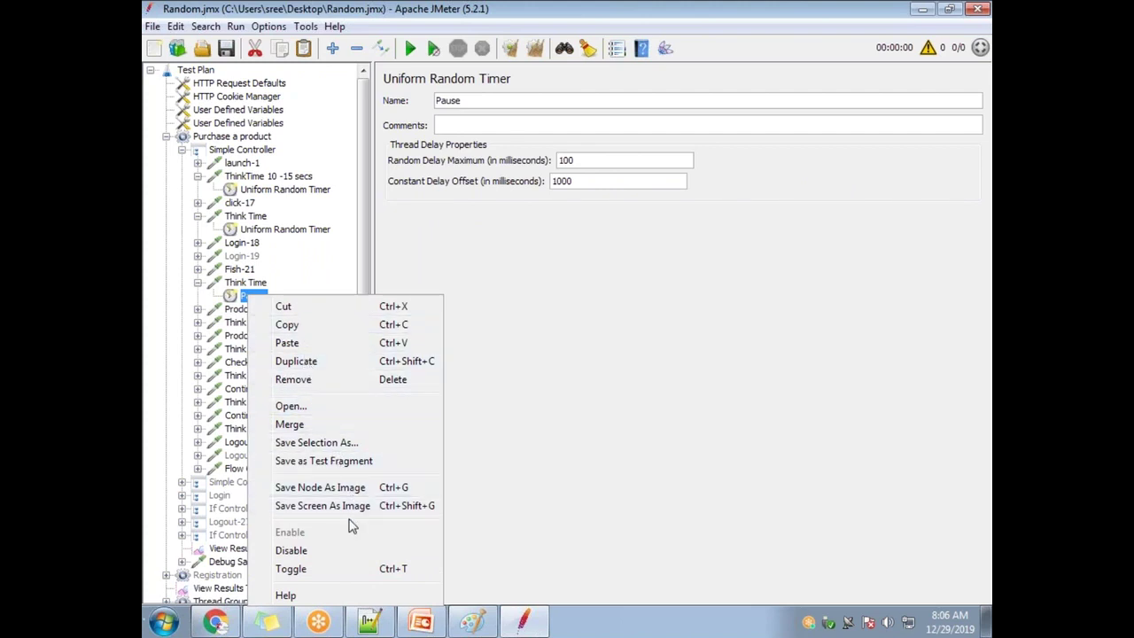
{"action": "left_click", "coordinate": [341, 548]}
{"action": "right_click", "coordinate": [255, 298]}
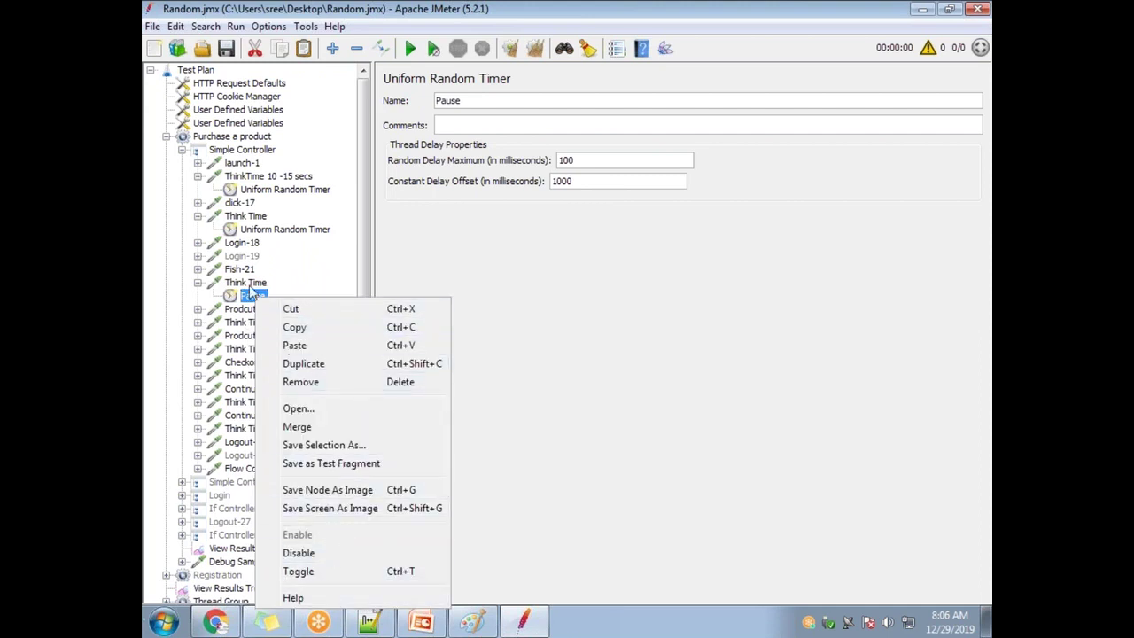
{"action": "left_click", "coordinate": [260, 236]}
{"action": "left_click", "coordinate": [260, 232]}
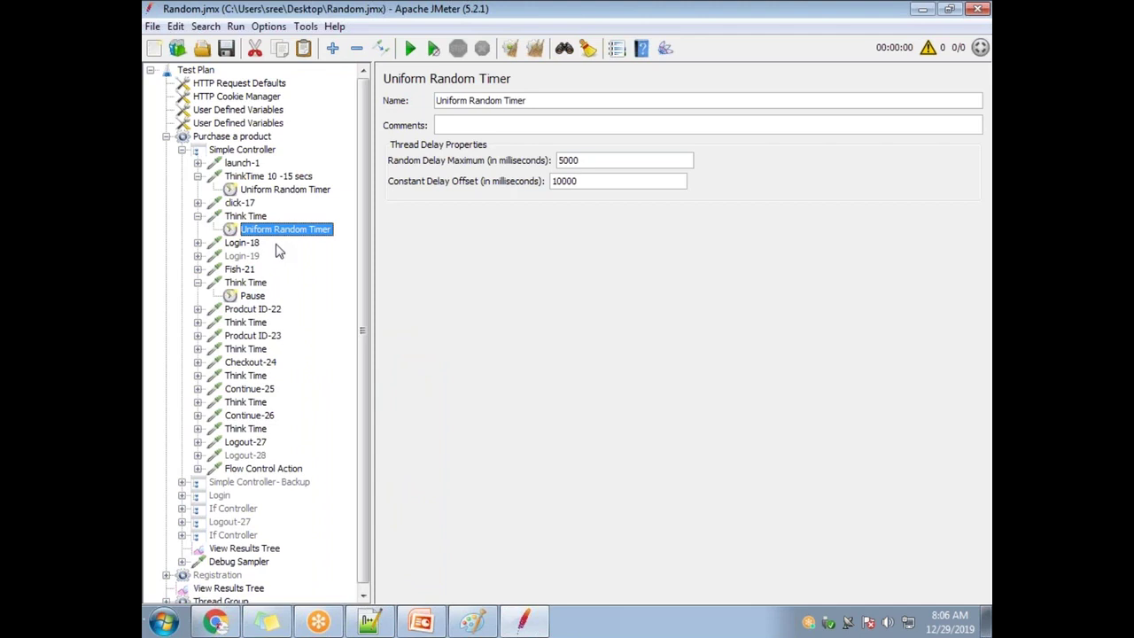
{"action": "left_click", "coordinate": [249, 283]}
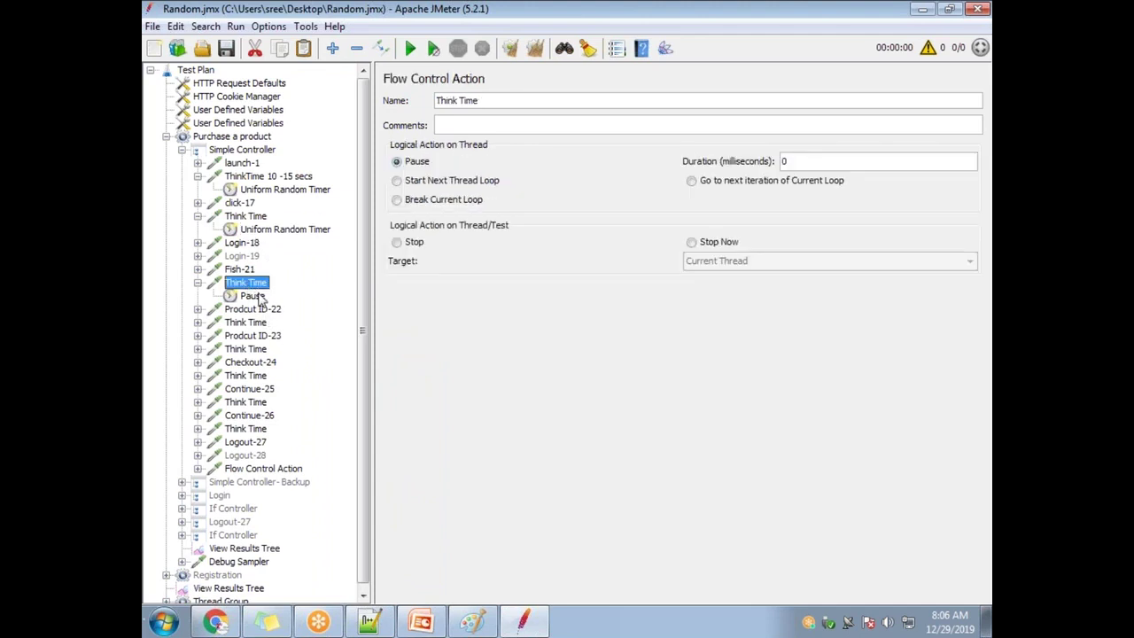
{"action": "key", "text": "ctrl+v"}
Step: Delete the copied Uniform Random Timer from the Think Time sampler after Fish-21, keeping its Pause timer
{"action": "left_click", "coordinate": [256, 297]}
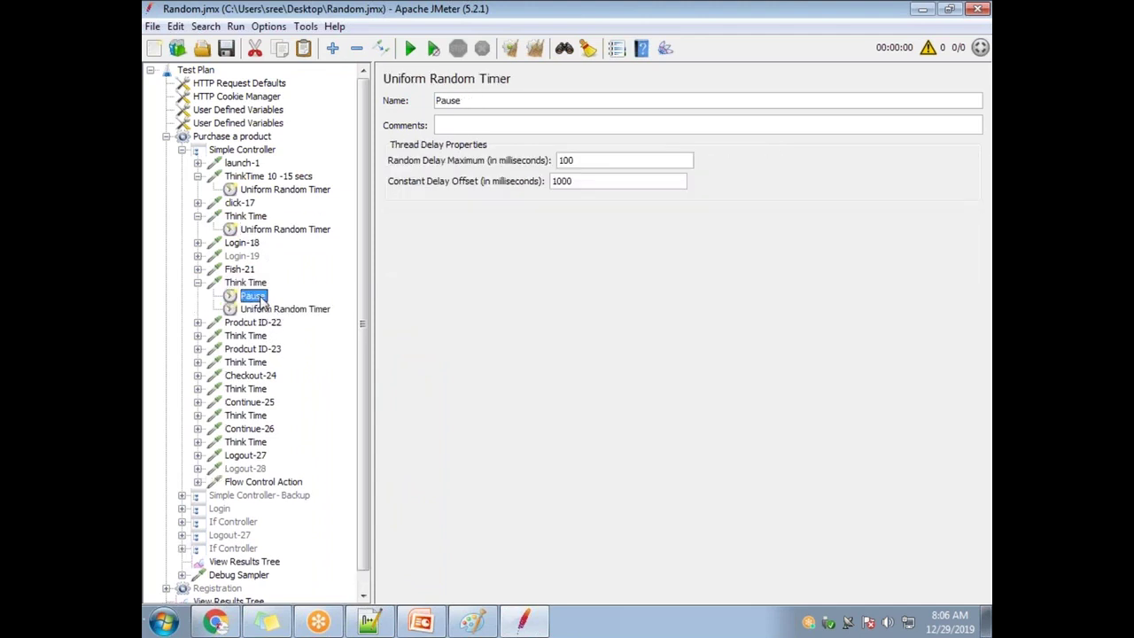
{"action": "key", "text": "Delete"}
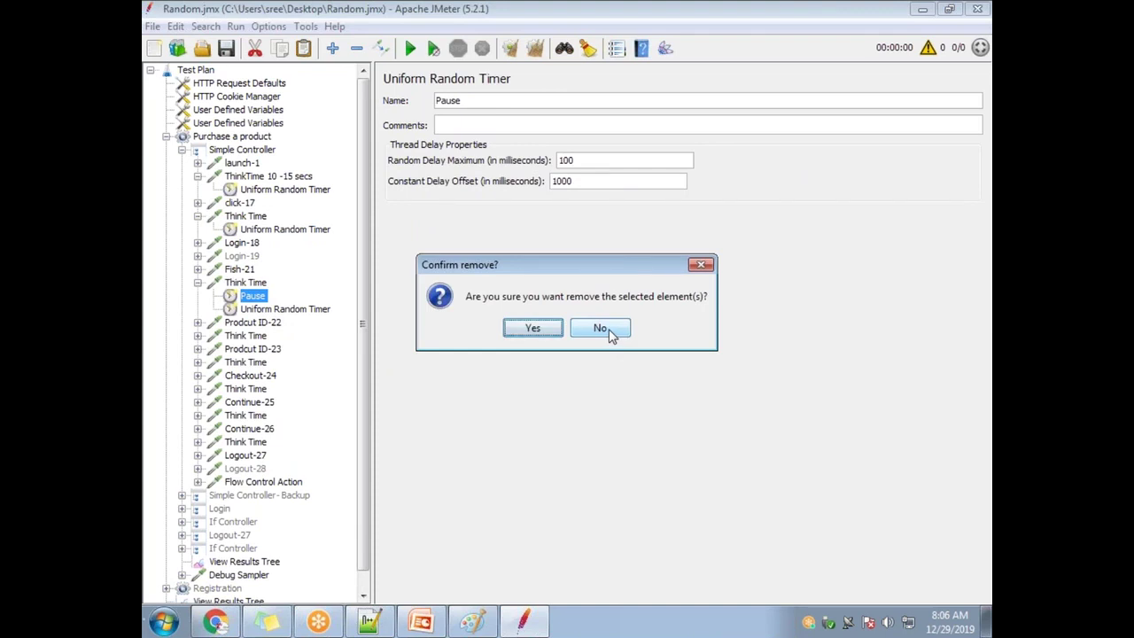
{"action": "left_click", "coordinate": [600, 329]}
{"action": "left_click", "coordinate": [288, 310]}
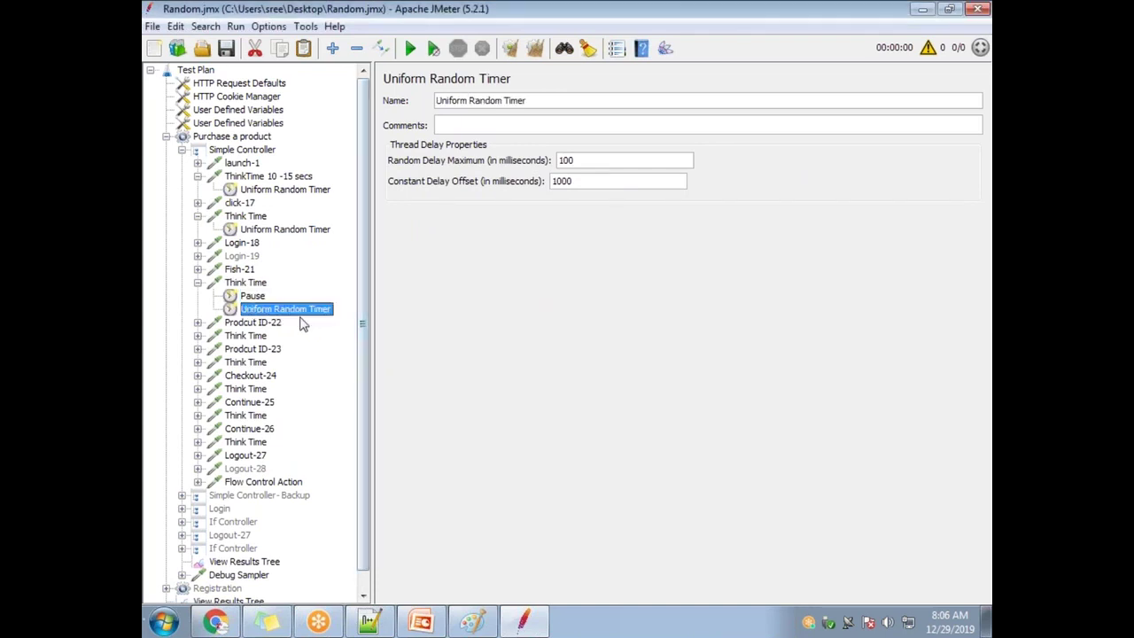
{"action": "key", "text": "Delete"}
{"action": "left_click", "coordinate": [526, 331]}
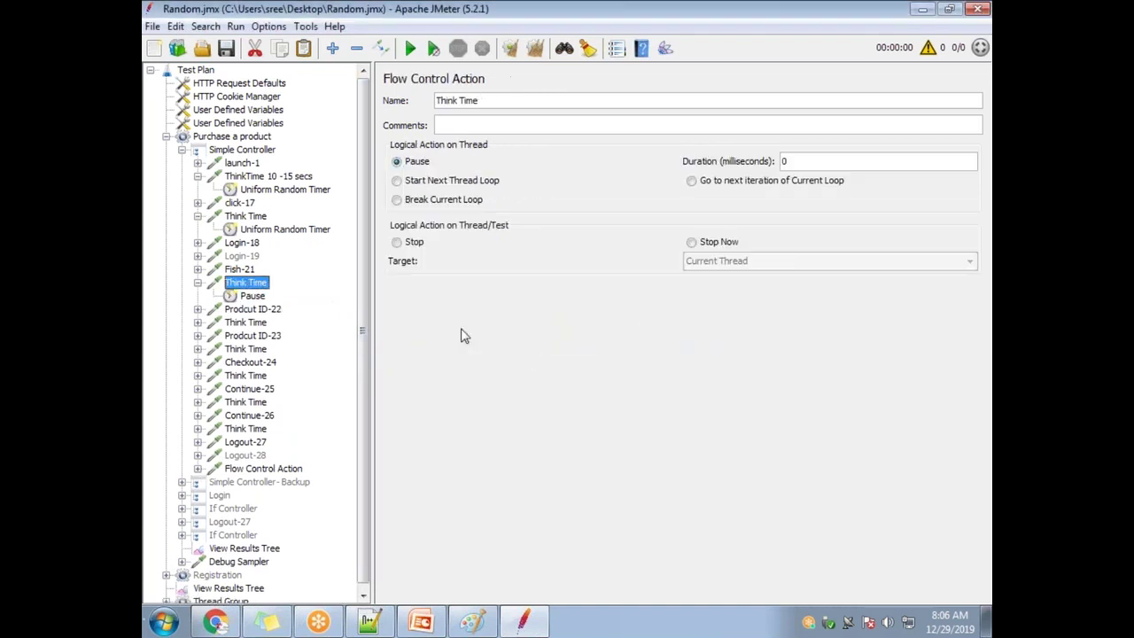
Step: Set the Pause timer after Fish-21 to a random delay maximum of 5000 ms and a constant delay offset of 10000 ms
{"action": "left_click", "coordinate": [254, 298]}
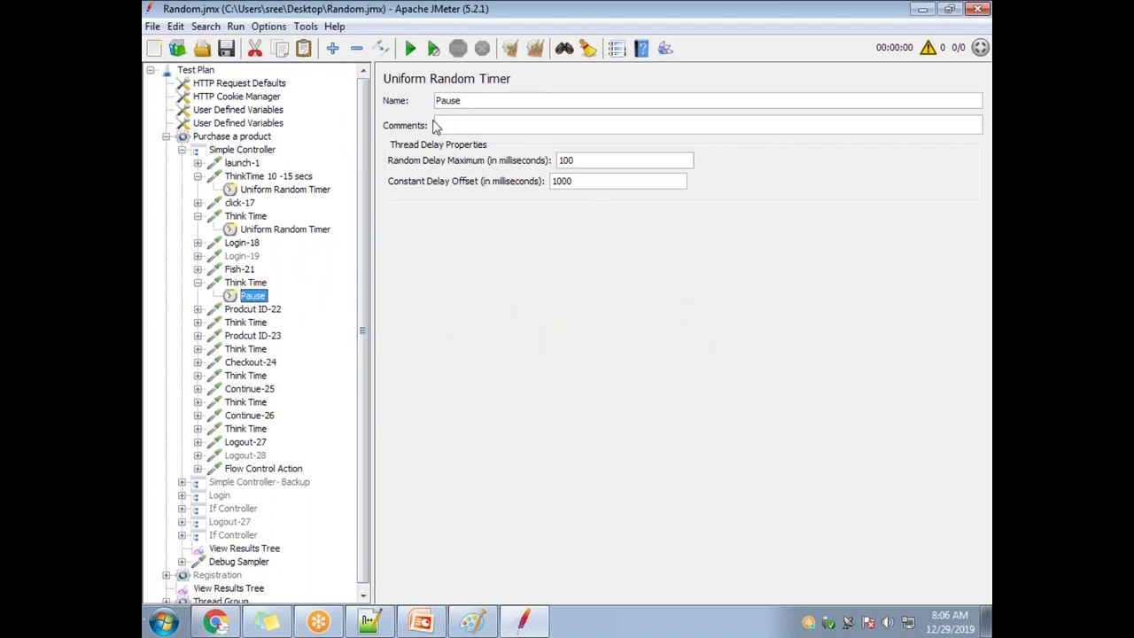
{"action": "double_click", "coordinate": [567, 179]}
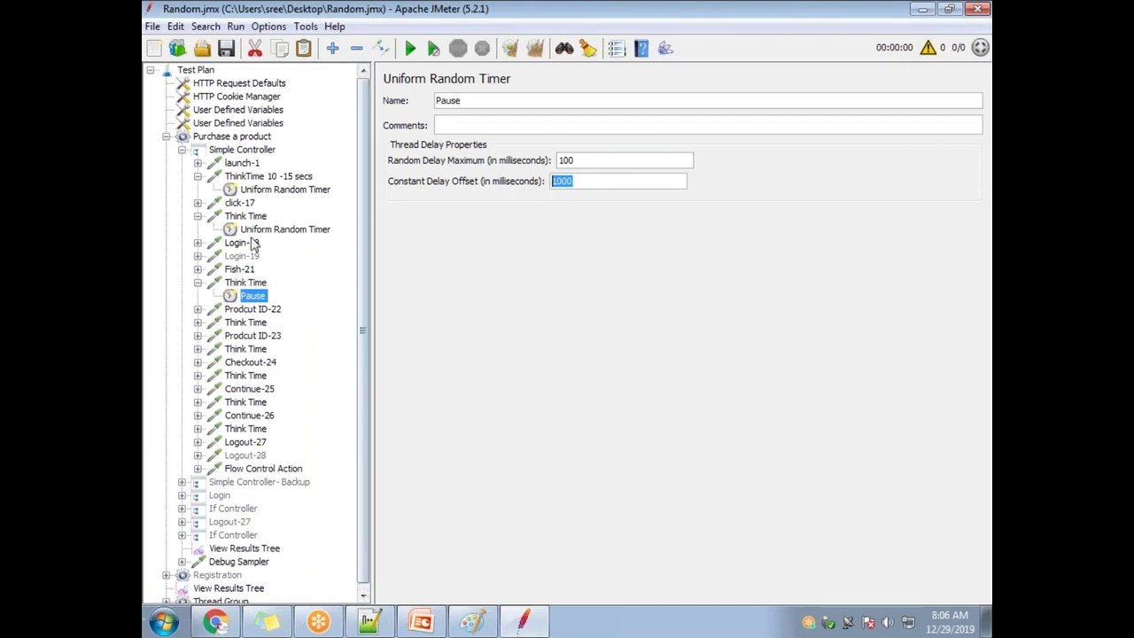
{"action": "type", "text": "10"}
{"action": "left_click_drag", "start_coordinate": [592, 161], "coordinate": [523, 157]}
{"action": "type", "text": "5000"}
{"action": "left_click", "coordinate": [237, 335]}
{"action": "left_click", "coordinate": [254, 298]}
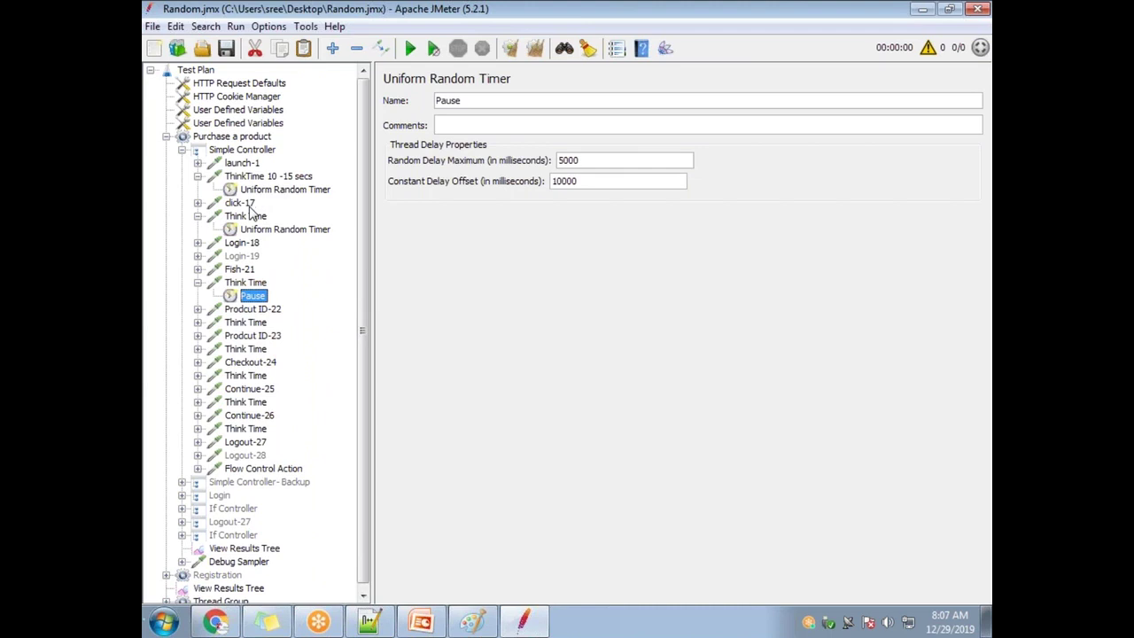
Step: Collapse the ThinkTime 10 -15 secs sampler and the Think Time samplers after click-17 and Fish-21
{"action": "left_click", "coordinate": [197, 216]}
{"action": "left_click", "coordinate": [198, 176]}
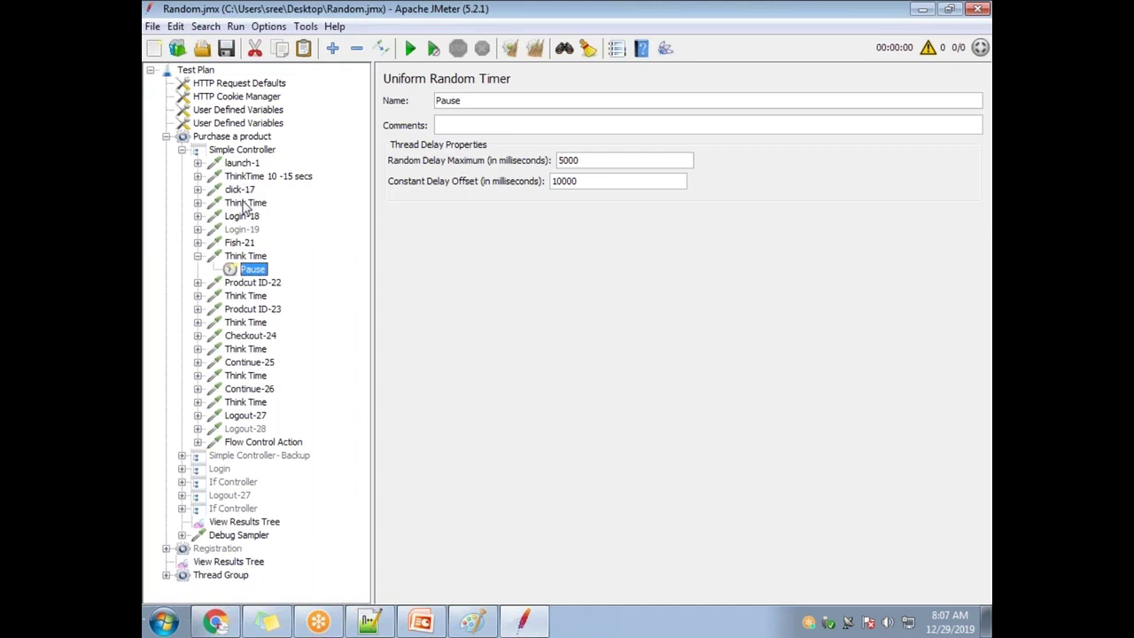
{"action": "left_click", "coordinate": [198, 256]}
{"action": "left_click", "coordinate": [197, 257]}
{"action": "left_click", "coordinate": [197, 257]}
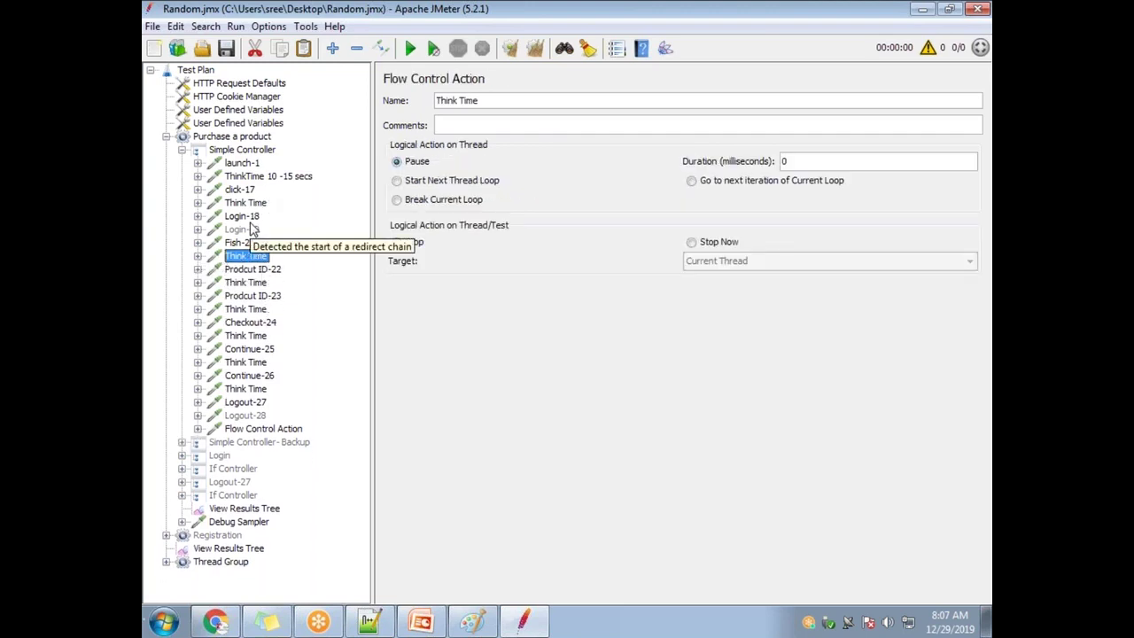
Step: Set the Purchase a product thread group to 1 thread and a loop count of 10, with thread lifetime turned off
{"action": "left_click", "coordinate": [254, 150]}
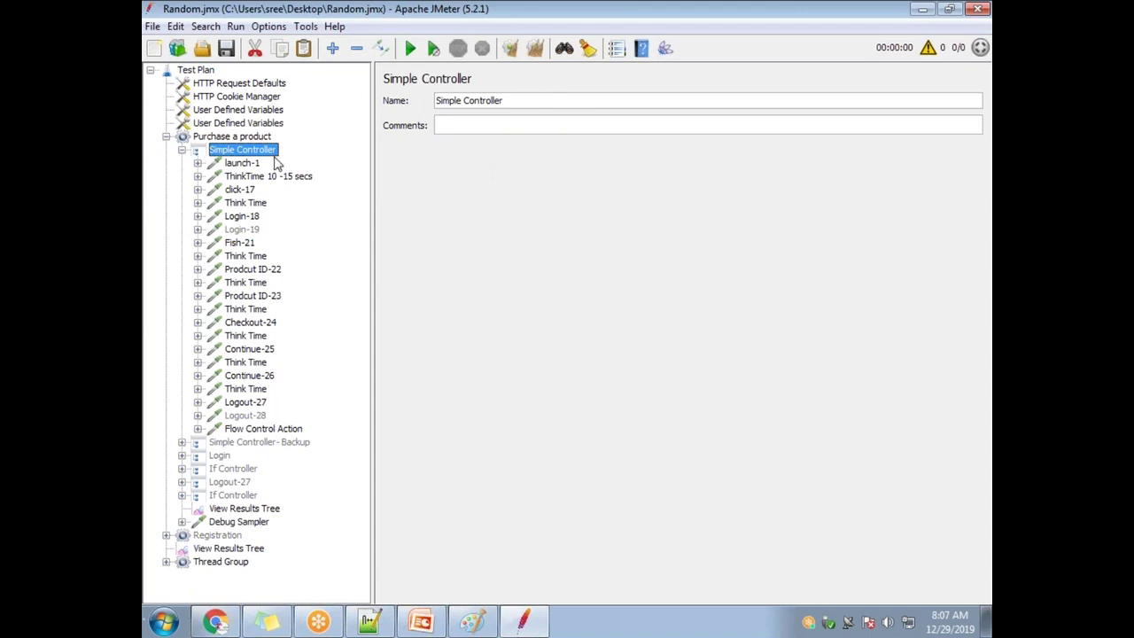
{"action": "left_click", "coordinate": [240, 138]}
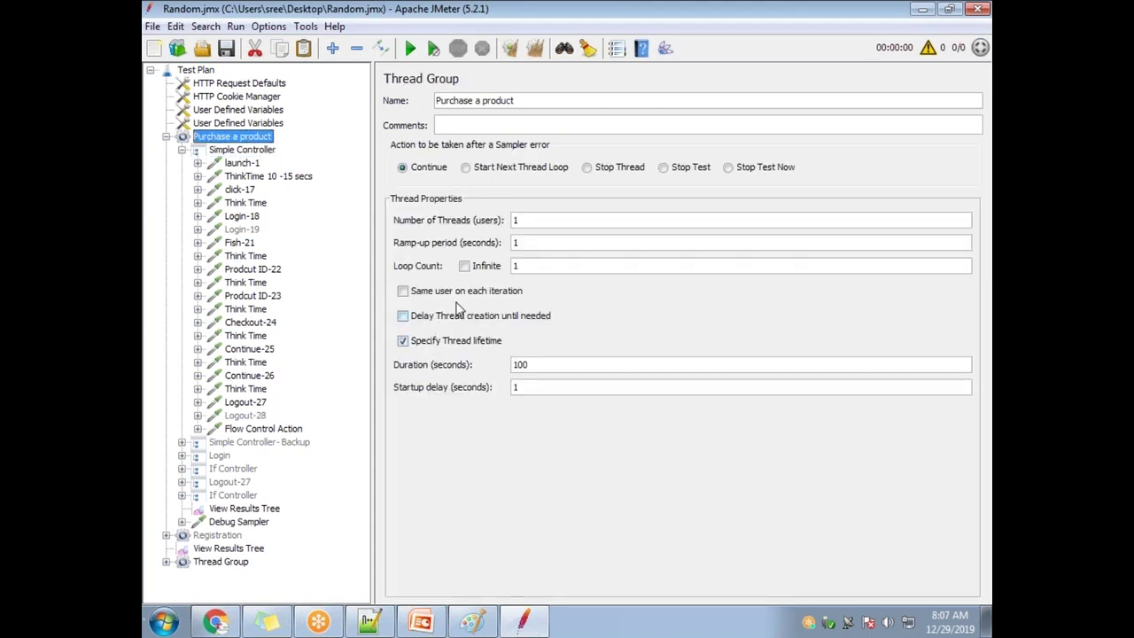
{"action": "left_click", "coordinate": [465, 265]}
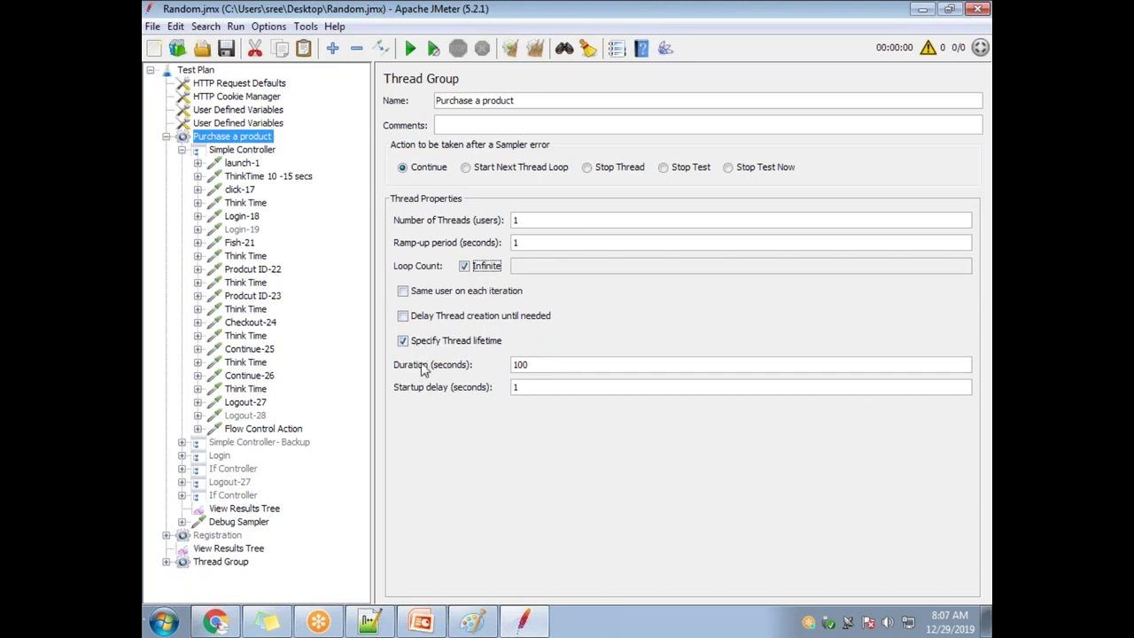
{"action": "left_click", "coordinate": [414, 341]}
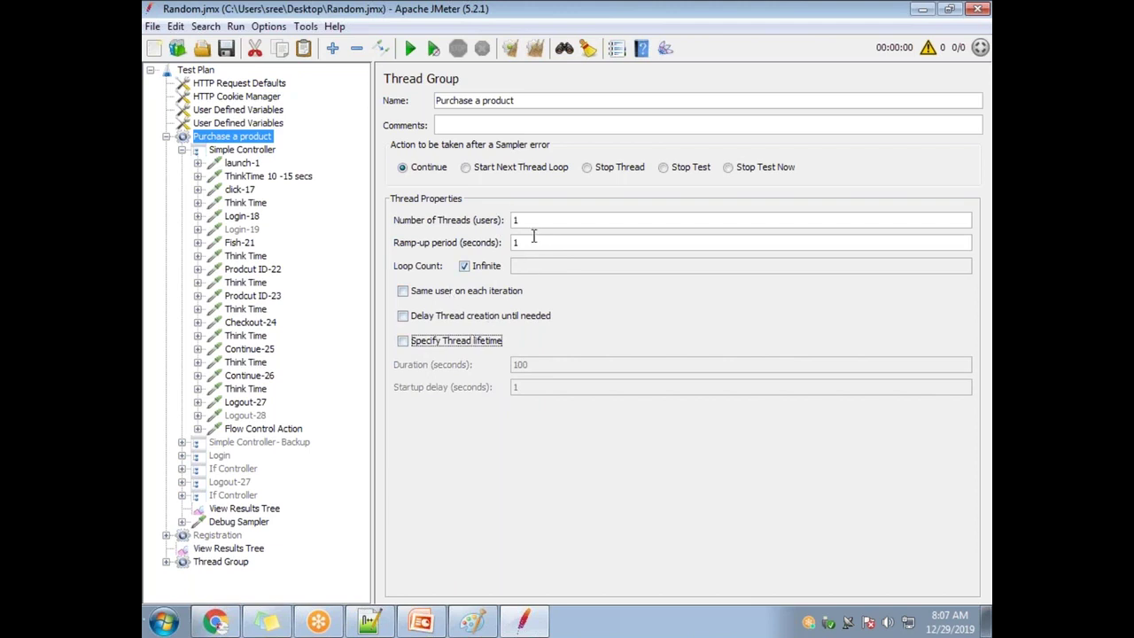
{"action": "double_click", "coordinate": [517, 221]}
{"action": "left_click", "coordinate": [464, 266]}
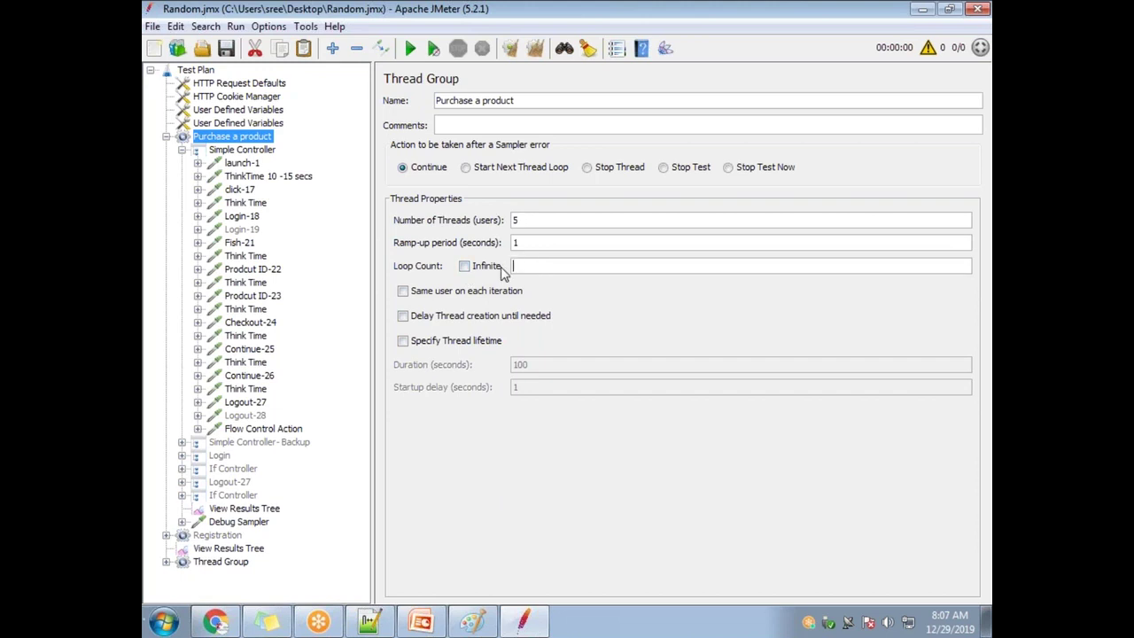
{"action": "left_click_drag", "start_coordinate": [528, 220], "coordinate": [494, 221]}
{"action": "type", "text": "10"}
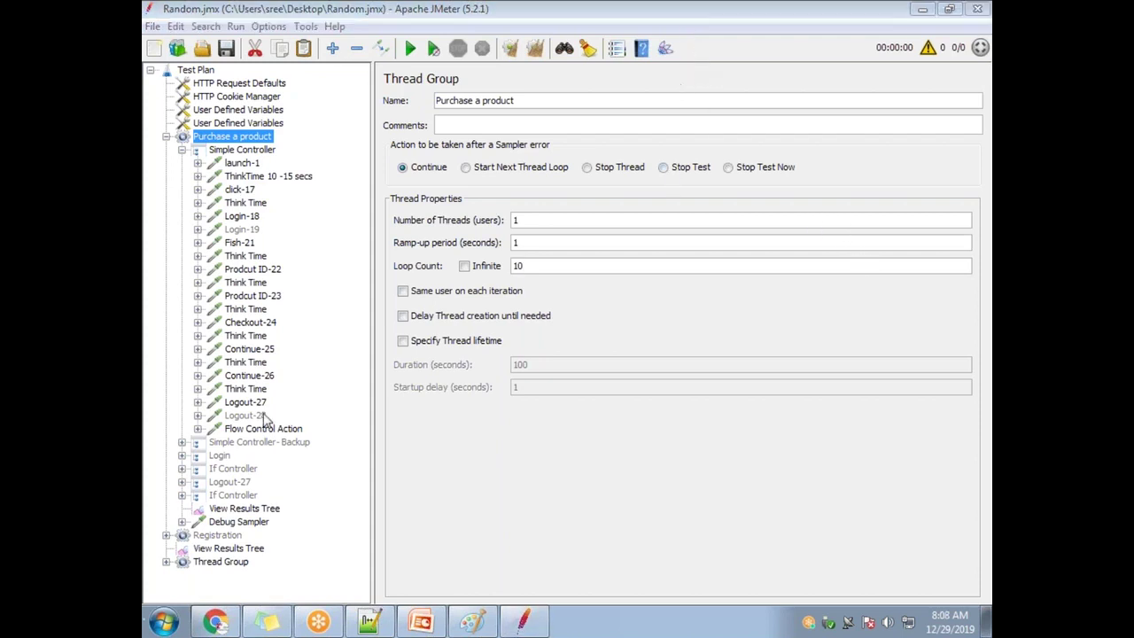
Step: Collapse the Simple Controller and add a View Results in Table listener to the Purchase a product thread group
{"action": "left_click", "coordinate": [248, 510]}
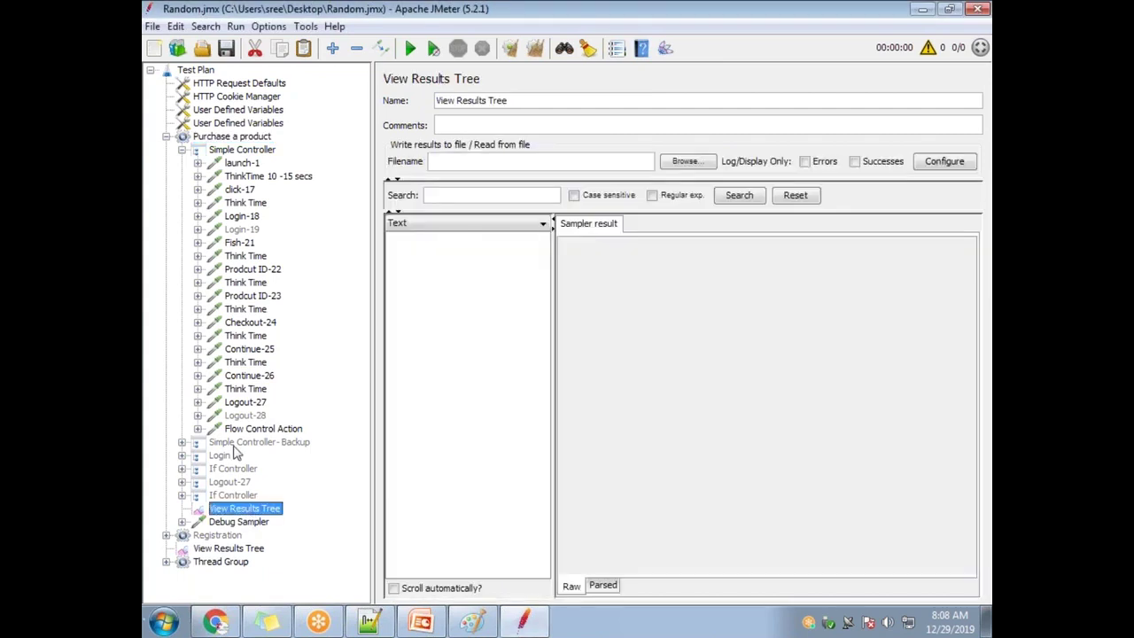
{"action": "left_click", "coordinate": [182, 151]}
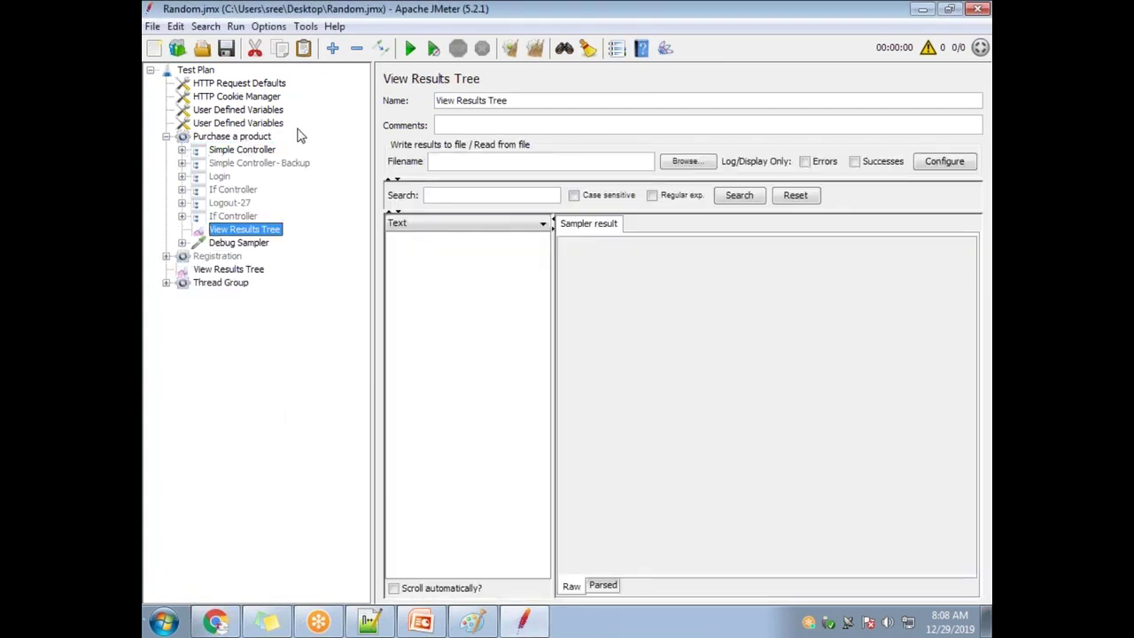
{"action": "right_click", "coordinate": [248, 142]}
{"action": "mouse_move", "coordinate": [465, 151]}
{"action": "mouse_move", "coordinate": [576, 337]}
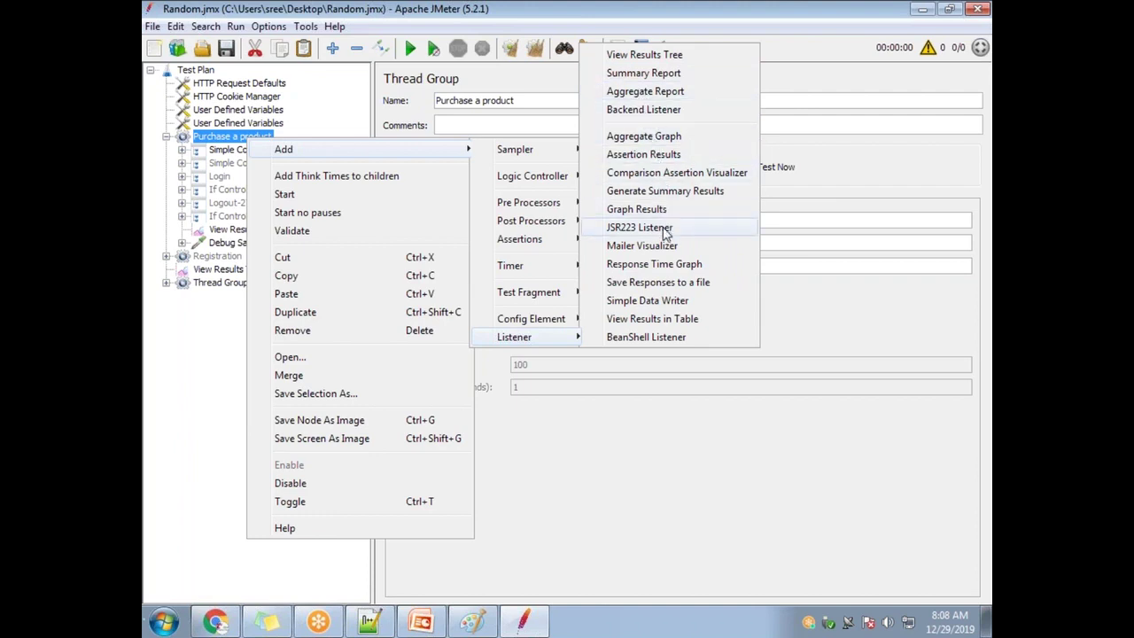
{"action": "left_click", "coordinate": [653, 319]}
Step: Add Aggregate Report and Summary Report listeners to the Purchase a product thread group
{"action": "right_click", "coordinate": [232, 139]}
{"action": "mouse_move", "coordinate": [417, 148]}
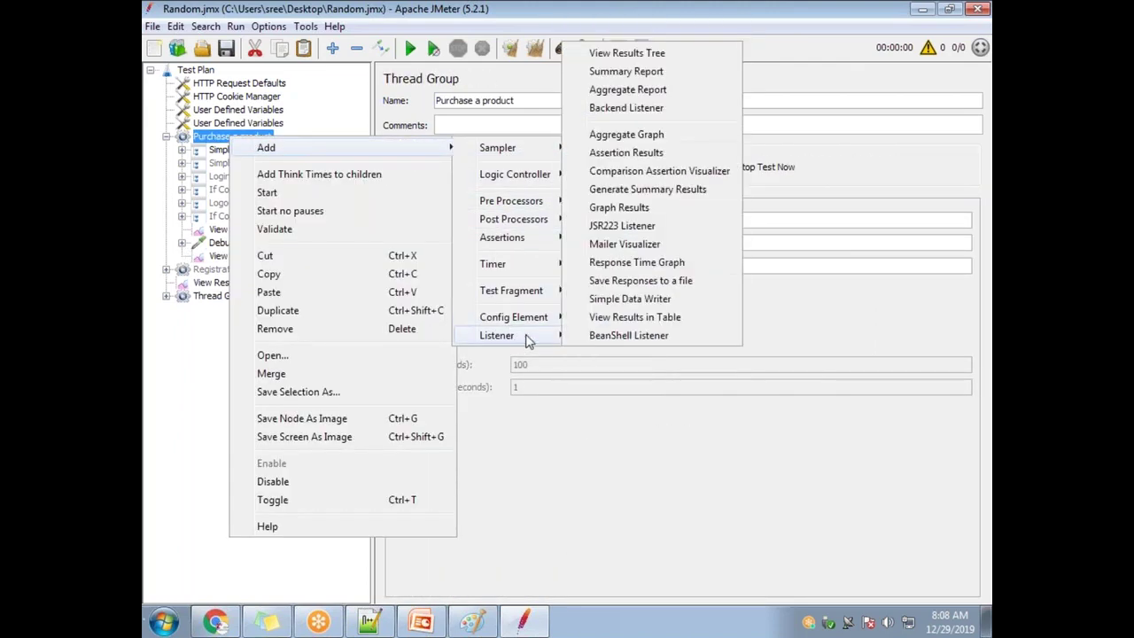
{"action": "mouse_move", "coordinate": [532, 335]}
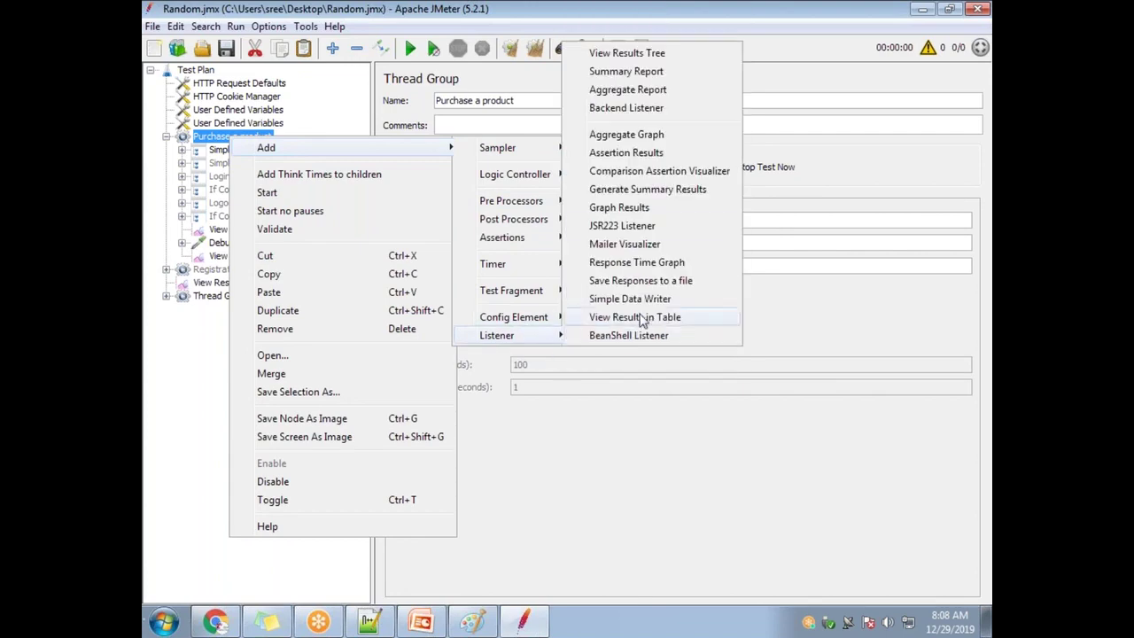
{"action": "left_click", "coordinate": [629, 90]}
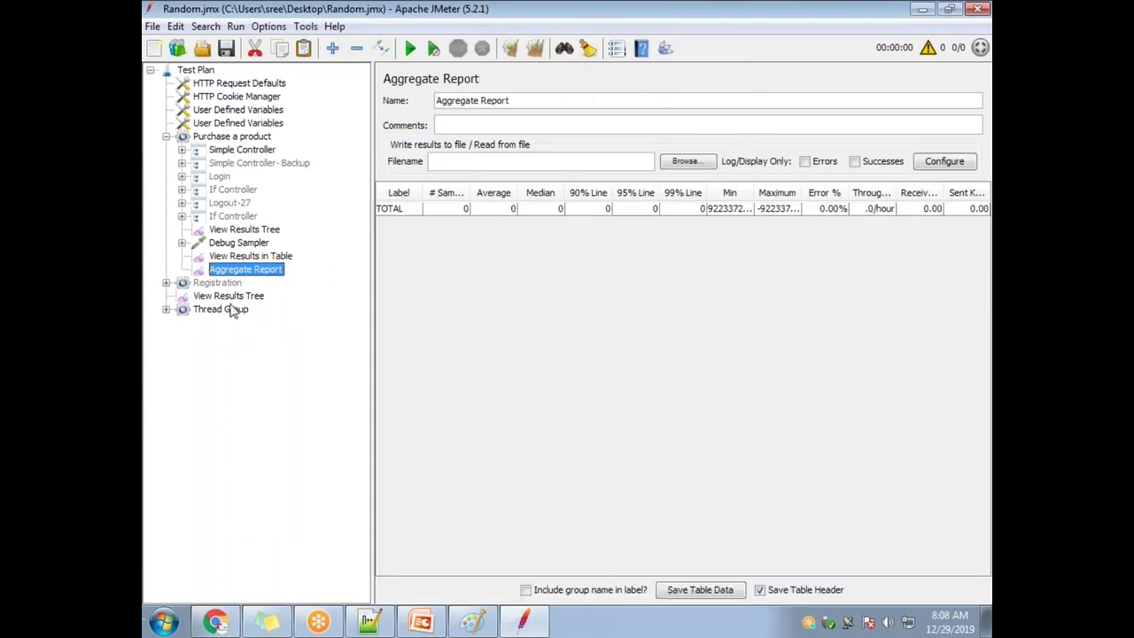
{"action": "right_click", "coordinate": [232, 139]}
{"action": "mouse_move", "coordinate": [381, 152]}
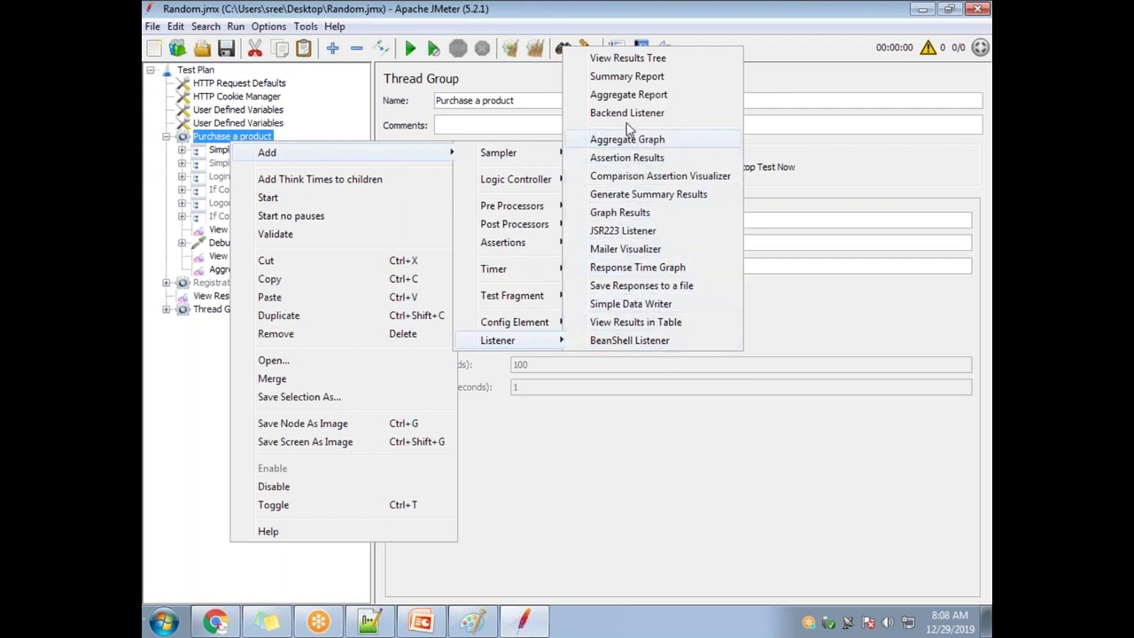
{"action": "left_click", "coordinate": [620, 76]}
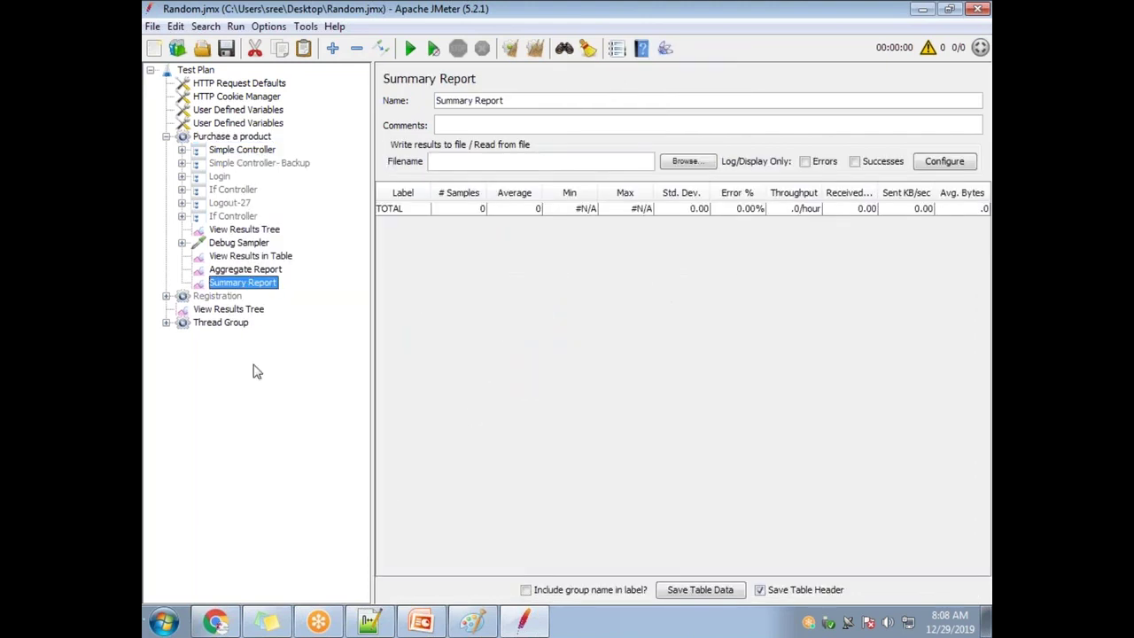
{"action": "left_click", "coordinate": [252, 258]}
{"action": "left_click", "coordinate": [257, 282]}
{"action": "left_click", "coordinate": [249, 256]}
{"action": "left_click", "coordinate": [247, 284]}
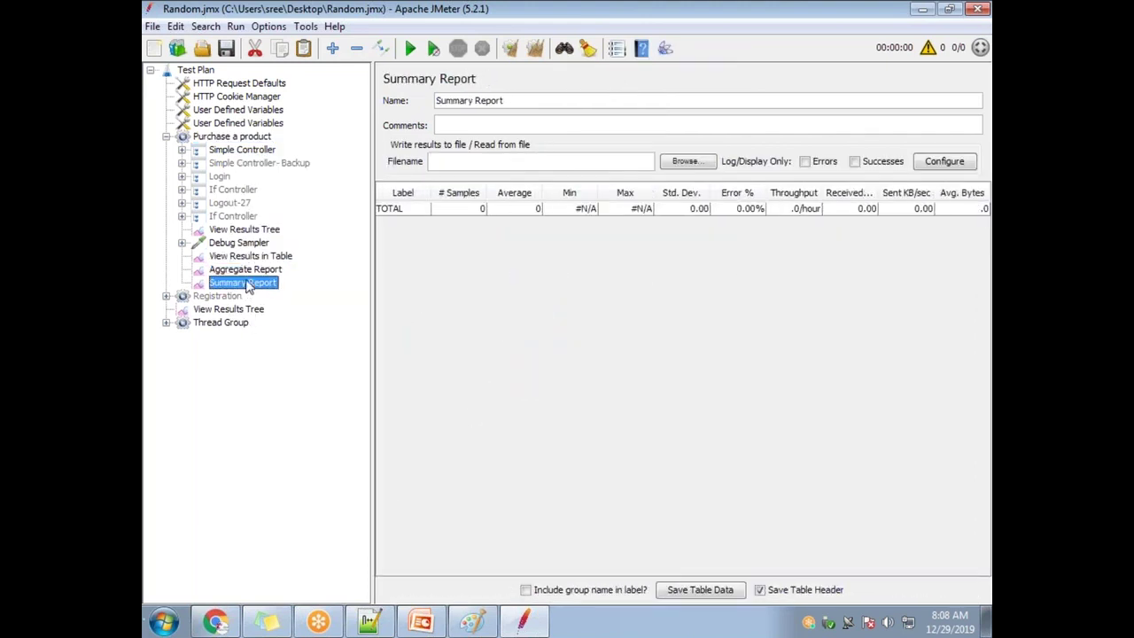
Step: Delete the Debug Sampler, including its nested View Results Tree, from the Purchase a product thread group
{"action": "left_click", "coordinate": [236, 242]}
{"action": "left_click", "coordinate": [181, 242]}
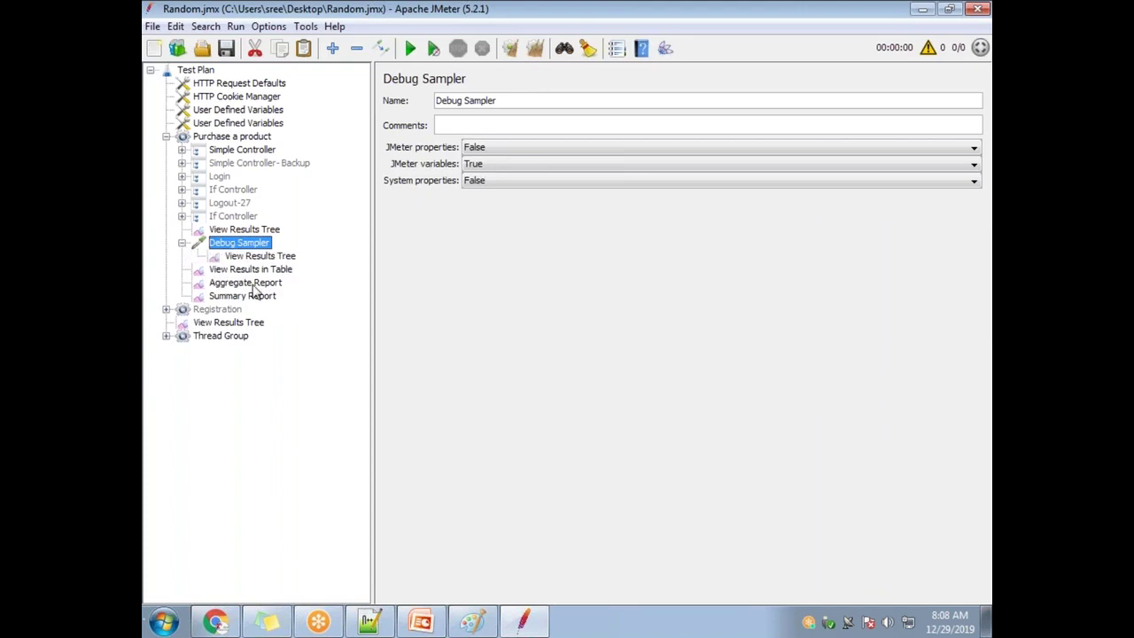
{"action": "key", "text": "Delete"}
{"action": "left_click", "coordinate": [532, 329]}
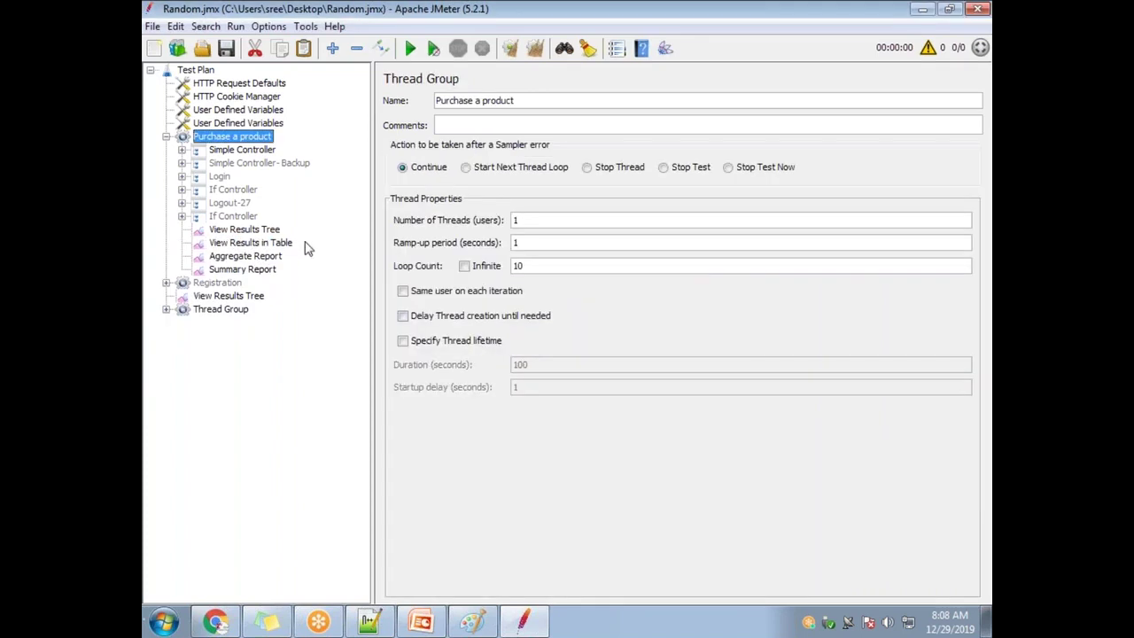
Step: Remove the separate element named Thread Group at the end of the test plan
{"action": "left_click", "coordinate": [182, 150]}
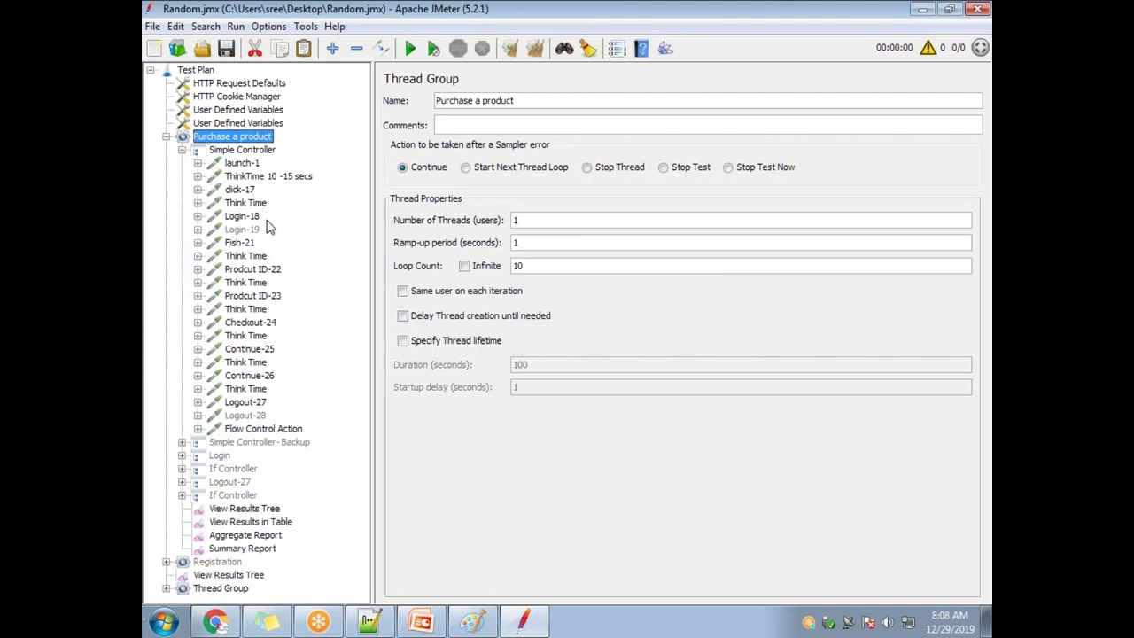
{"action": "left_click", "coordinate": [182, 151]}
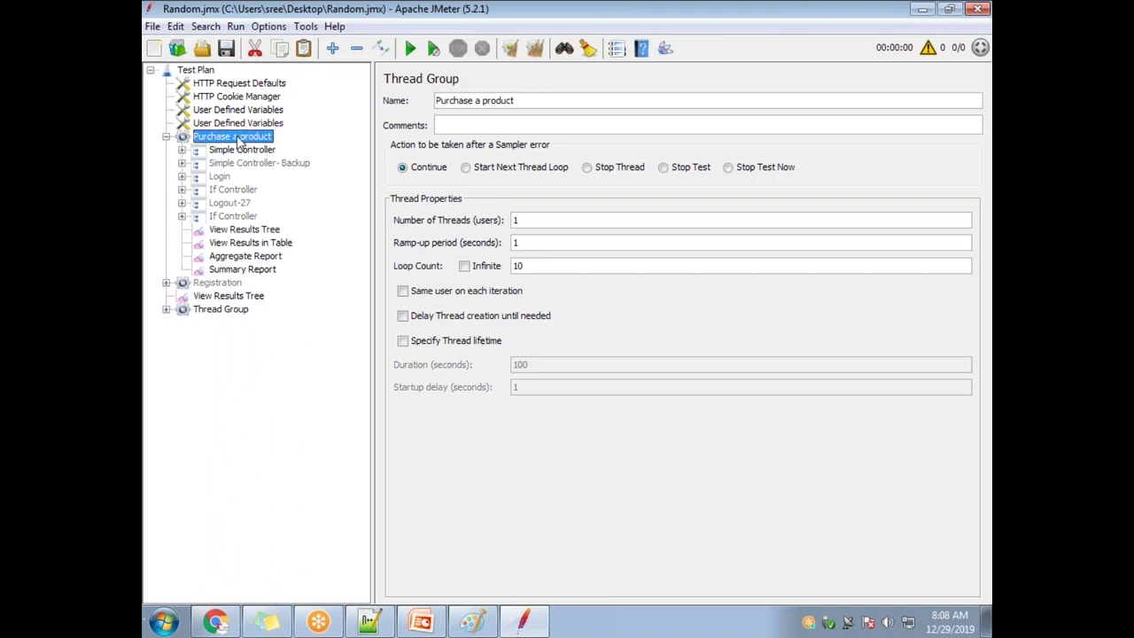
{"action": "left_click", "coordinate": [221, 309]}
{"action": "key", "text": "Delete"}
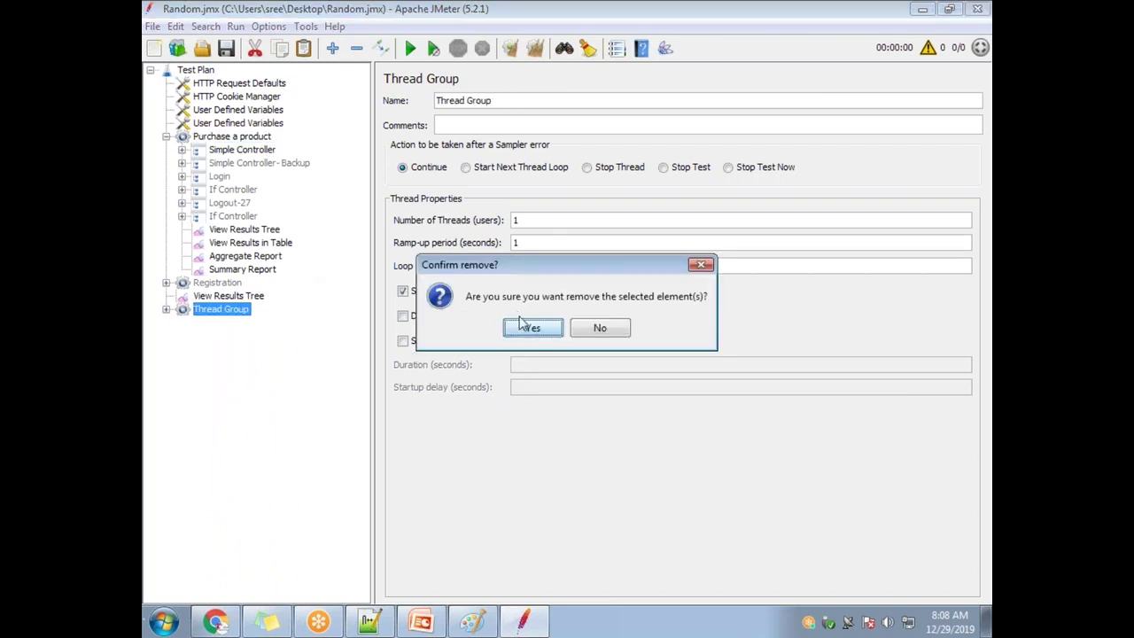
{"action": "left_click", "coordinate": [524, 326]}
Step: Run the test plan and show its samples in the Purchase a product group's View Results Tree
{"action": "left_click", "coordinate": [213, 139]}
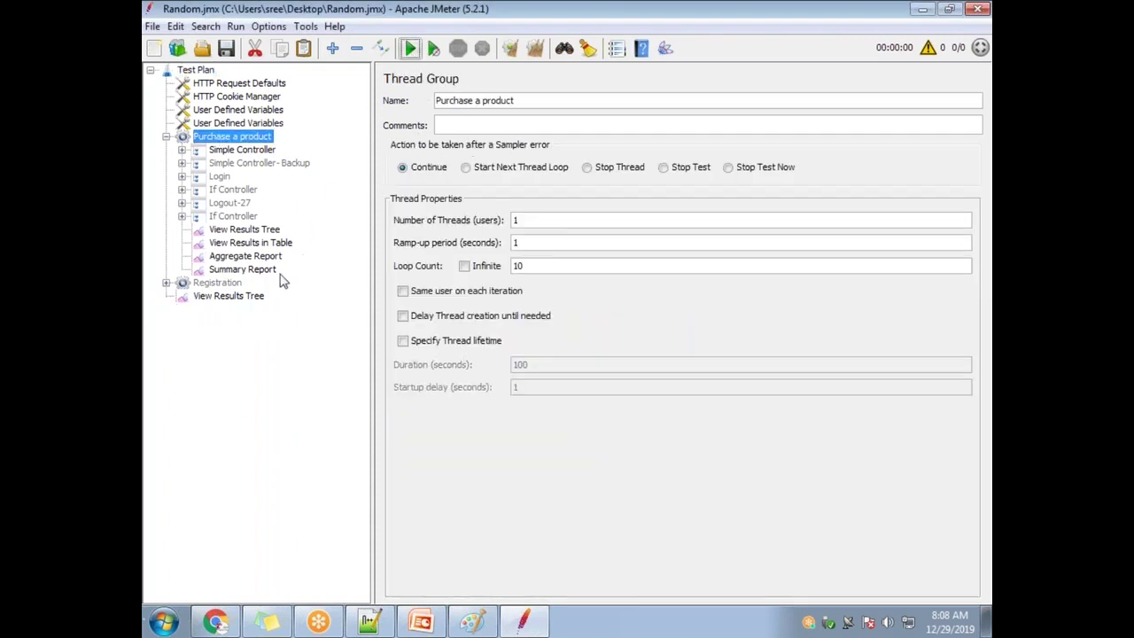
{"action": "key", "text": "ctrl+r"}
{"action": "left_click", "coordinate": [246, 230]}
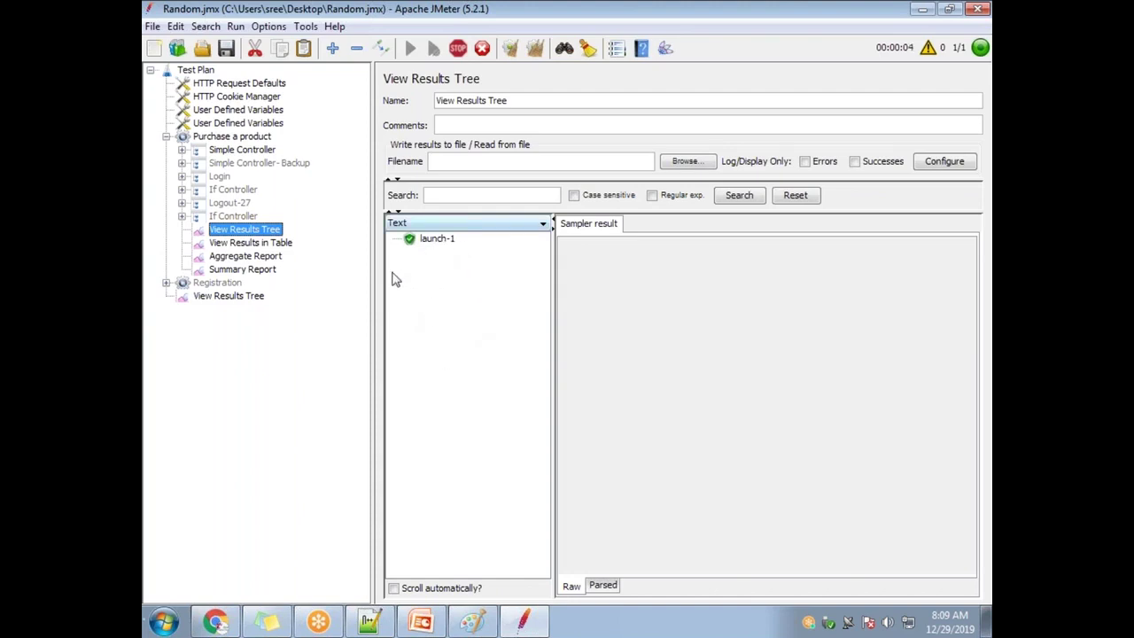
Step: Show the running samples in View Results in Table and widen the Sample Time(ms) and Thread Name columns
{"action": "left_click", "coordinate": [278, 245]}
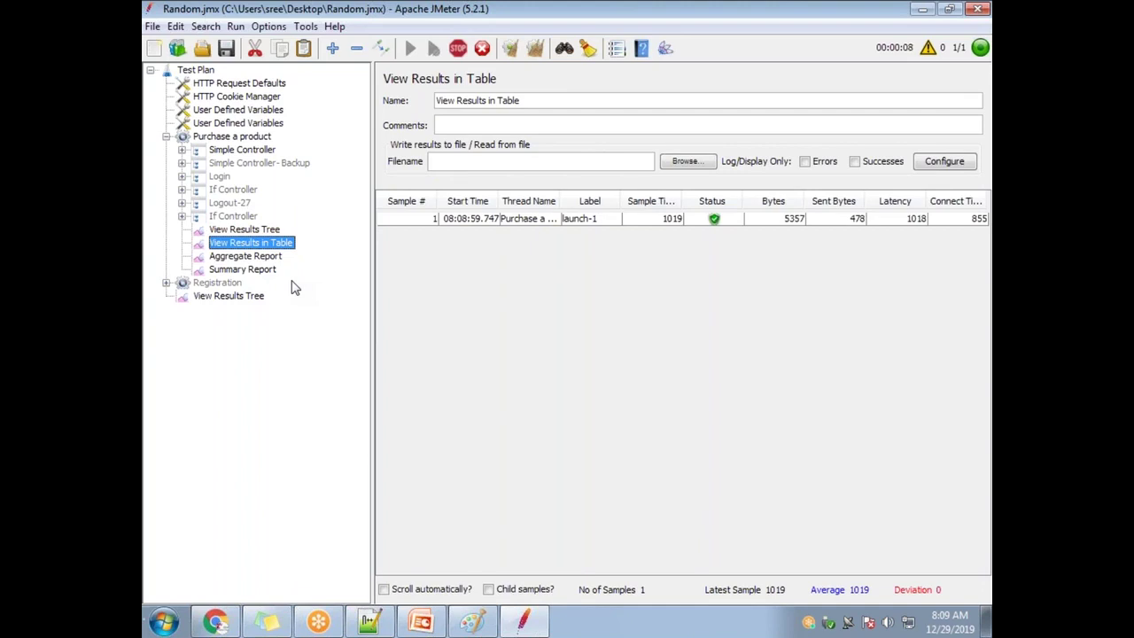
{"action": "left_click_drag", "start_coordinate": [680, 196], "coordinate": [699, 197]}
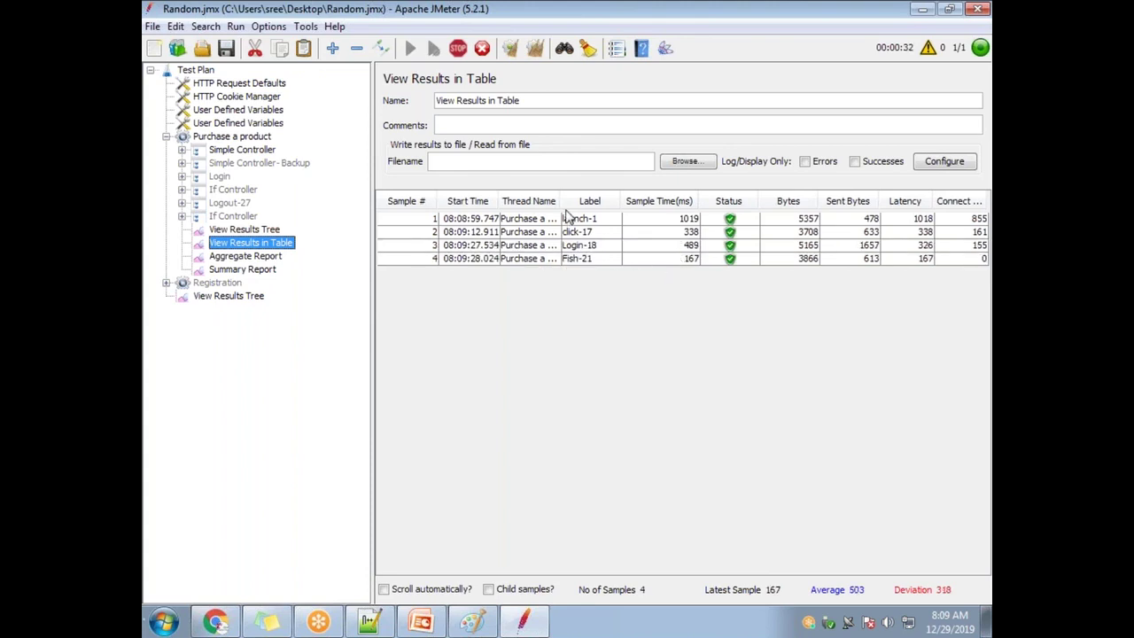
{"action": "left_click_drag", "start_coordinate": [560, 204], "coordinate": [604, 204]}
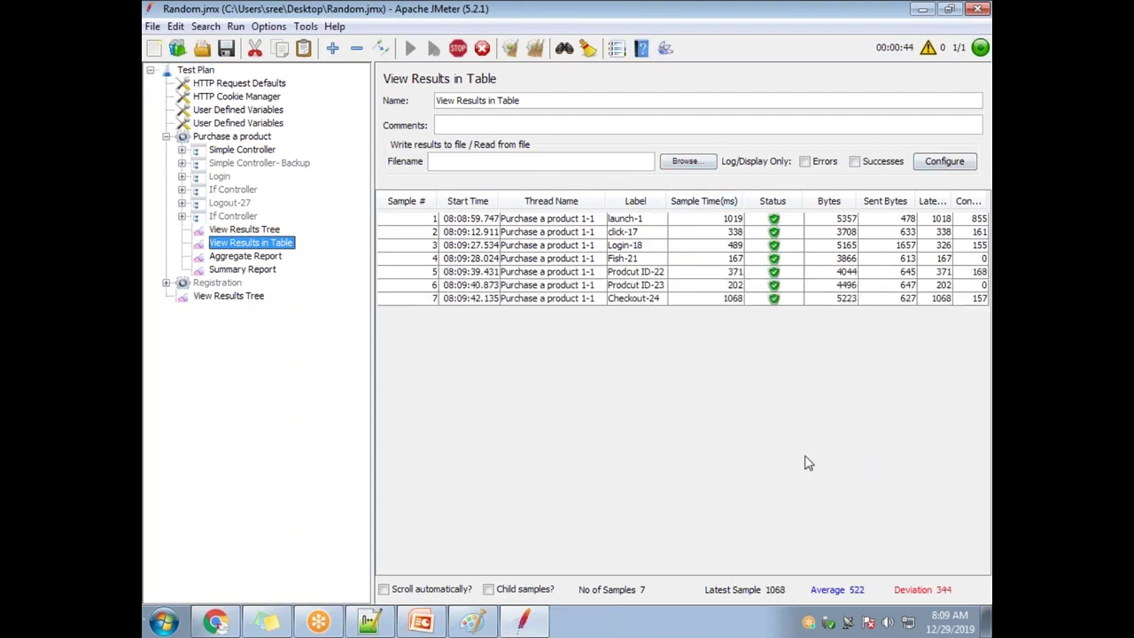
Step: Check the run's progress in the Aggregate Report, Summary Report and View Results Tree of Purchase a product
{"action": "left_click", "coordinate": [241, 257]}
{"action": "left_click", "coordinate": [241, 269]}
{"action": "left_click", "coordinate": [241, 256]}
{"action": "left_click", "coordinate": [241, 231]}
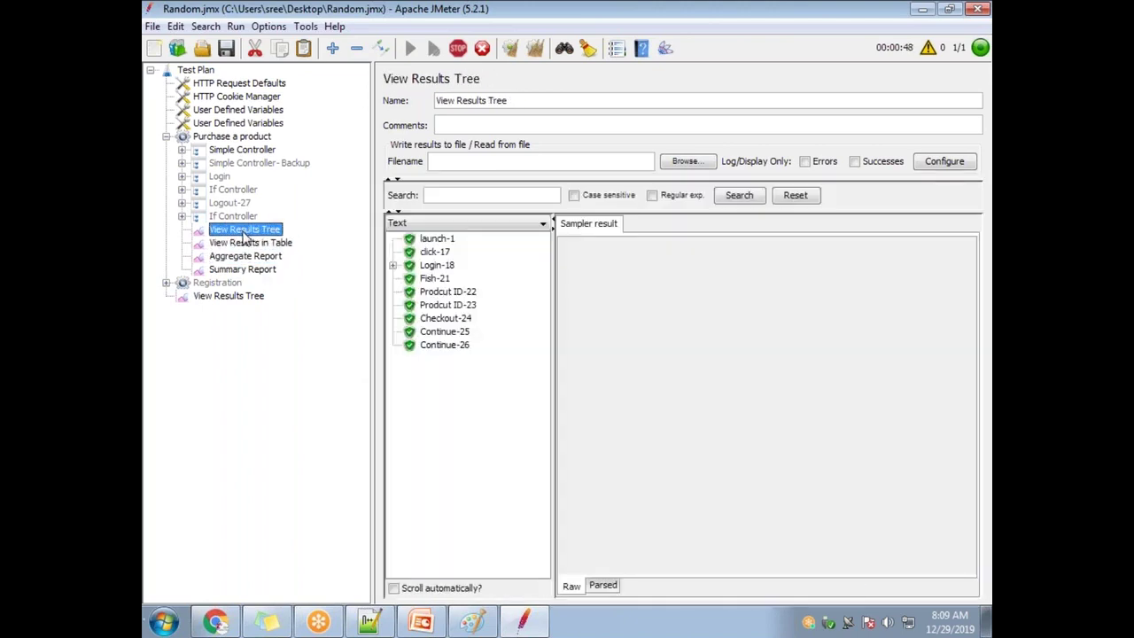
Step: Stop the test run and review its samples in View Results Tree, View Results in Table, Aggregate Report and Summary Report
{"action": "left_click", "coordinate": [247, 243]}
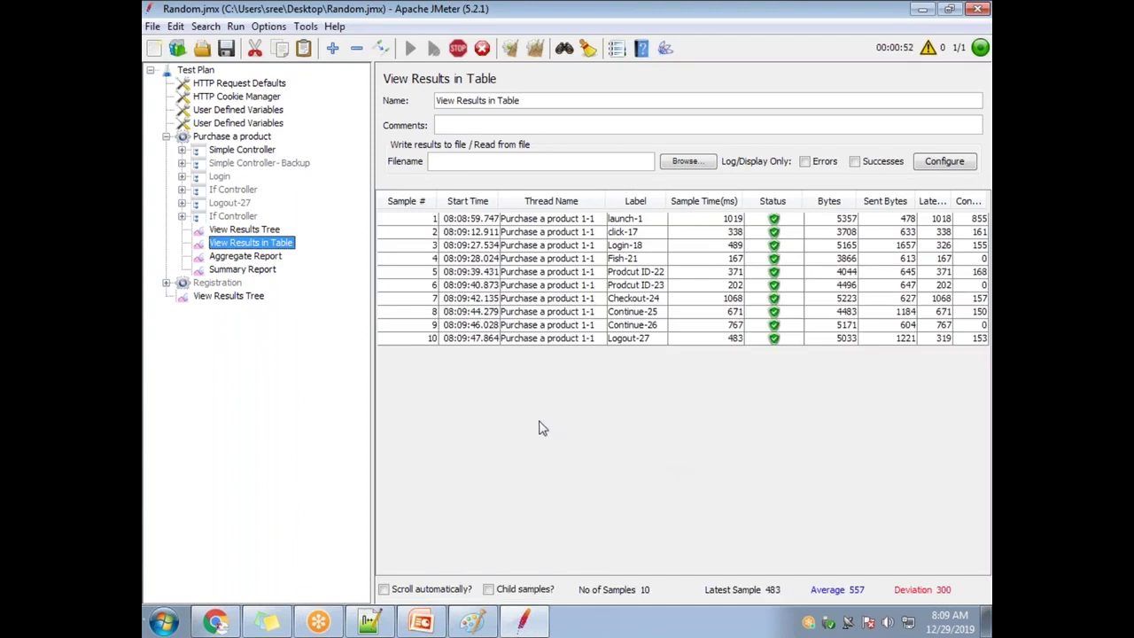
{"action": "left_click", "coordinate": [458, 49]}
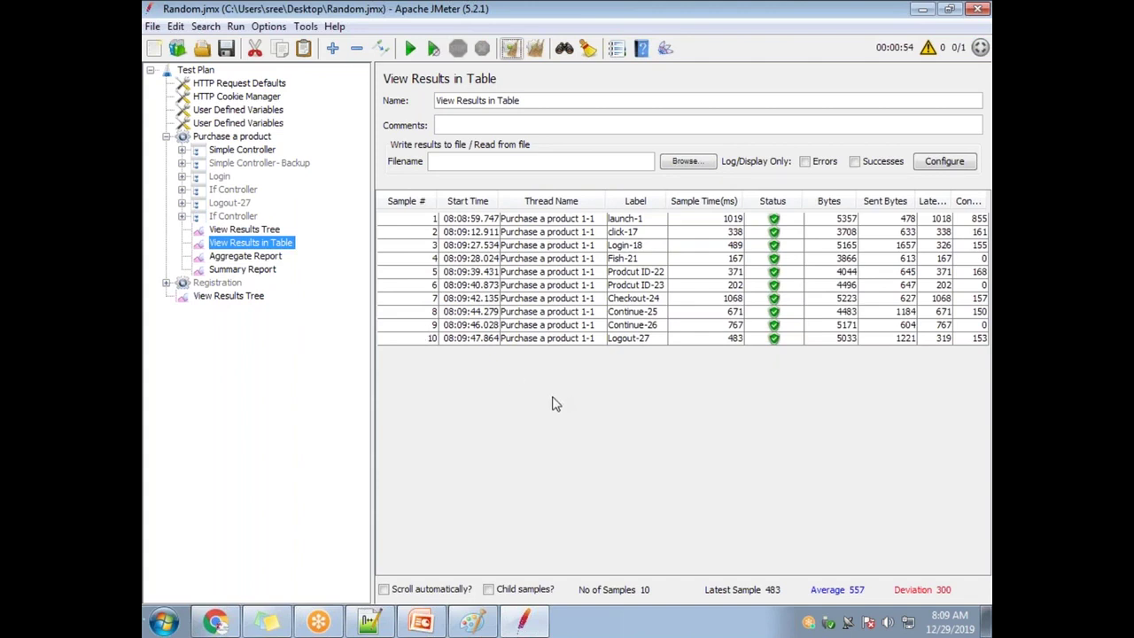
{"action": "left_click", "coordinate": [262, 231]}
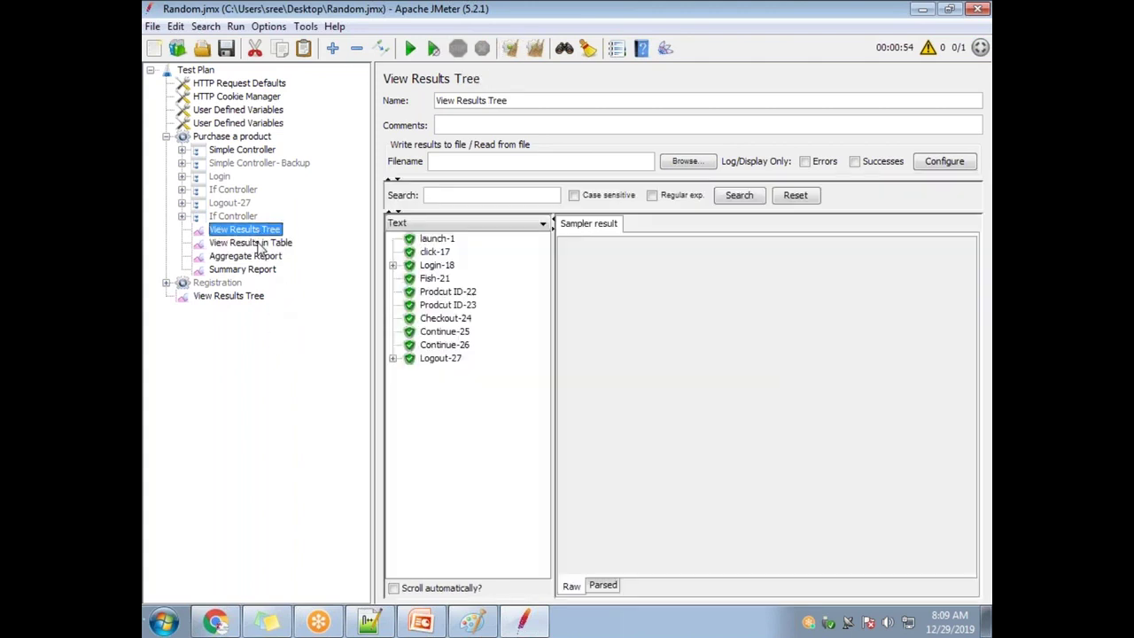
{"action": "left_click", "coordinate": [257, 244]}
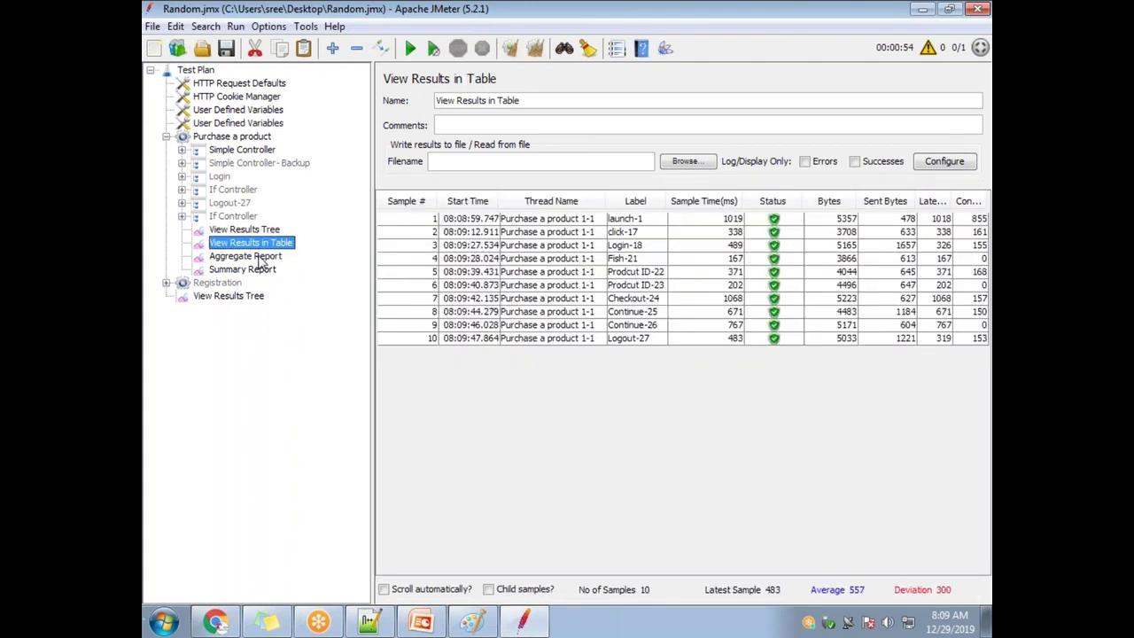
{"action": "left_click", "coordinate": [261, 256]}
{"action": "left_click", "coordinate": [256, 268]}
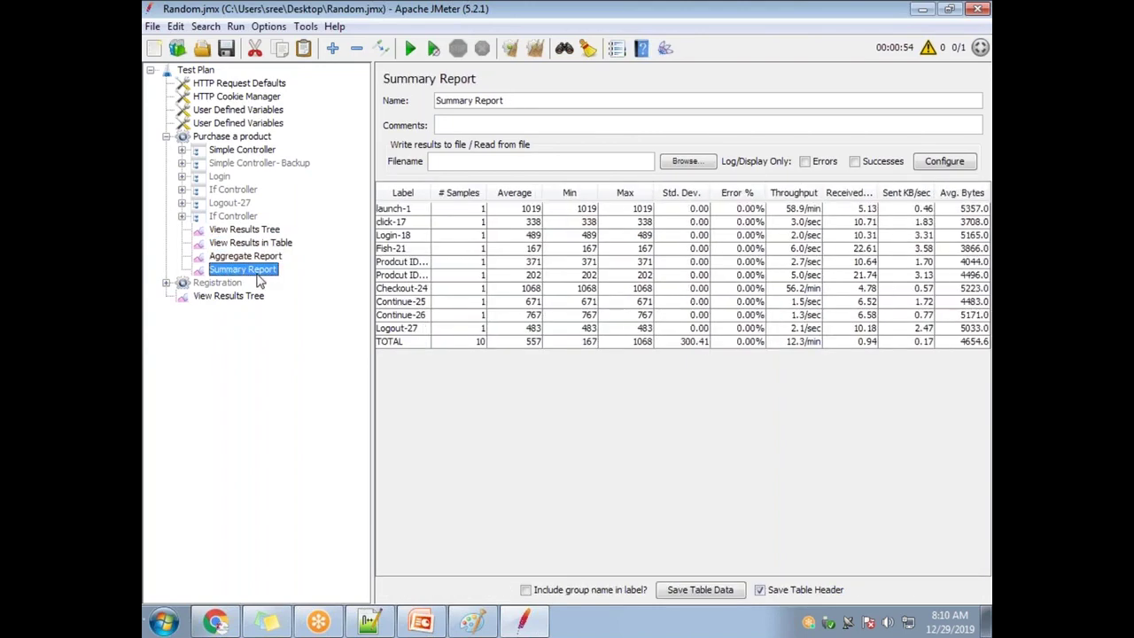
{"action": "left_click", "coordinate": [248, 256]}
{"action": "left_click", "coordinate": [253, 243]}
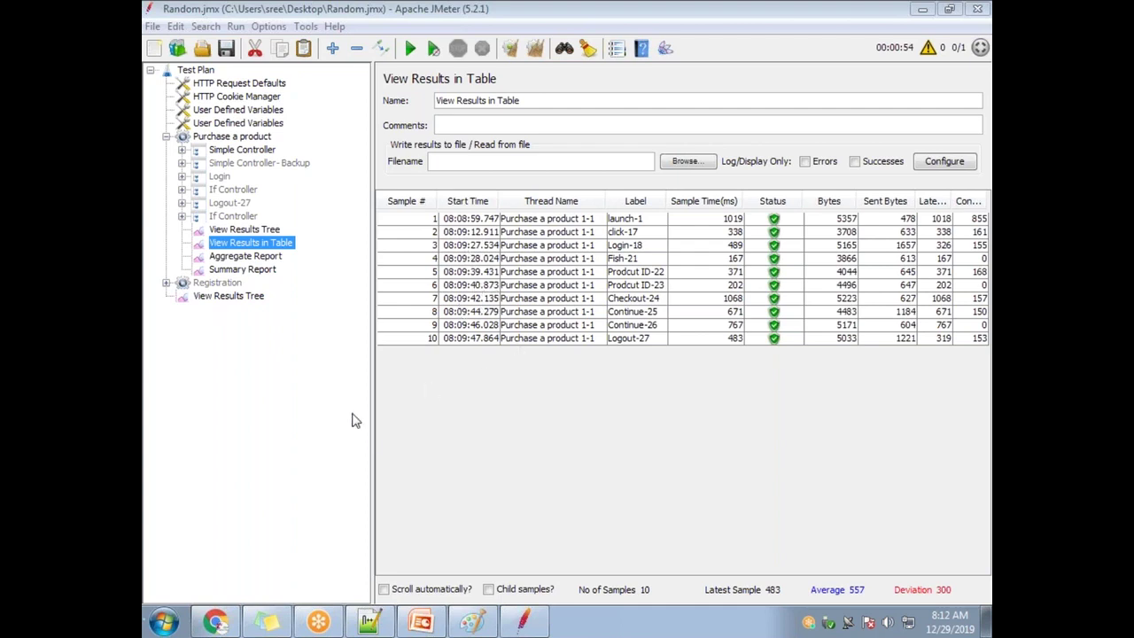
Step: Switch to PowerPoint, look through the timer slides and present the Gaussian Random Timer distribution slide full screen
{"action": "left_click", "coordinate": [421, 624]}
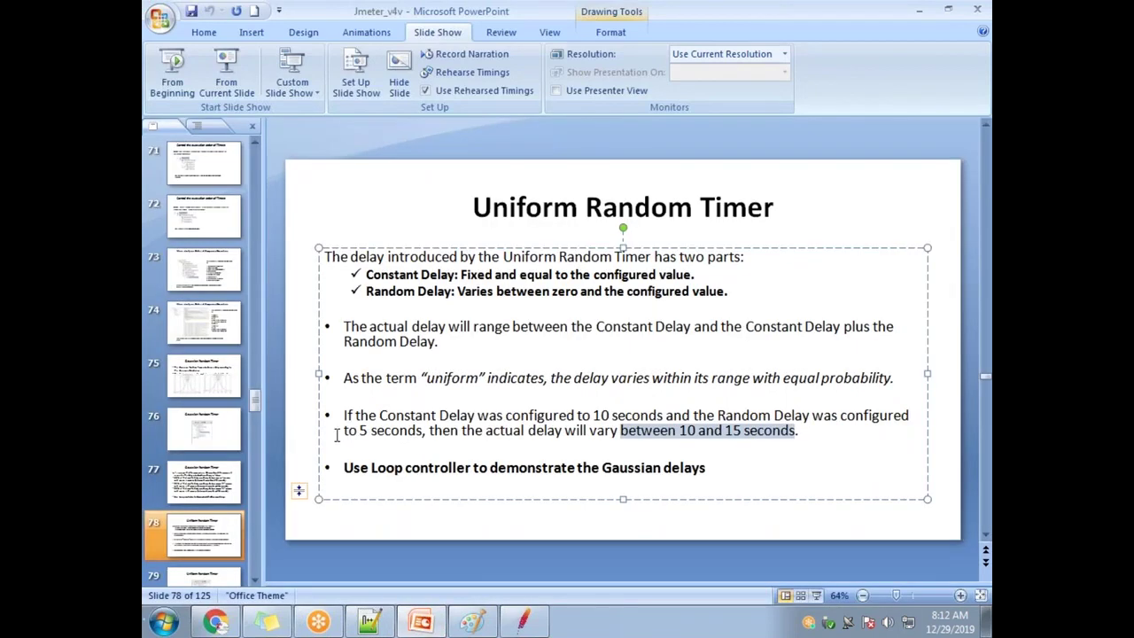
{"action": "left_click", "coordinate": [211, 494]}
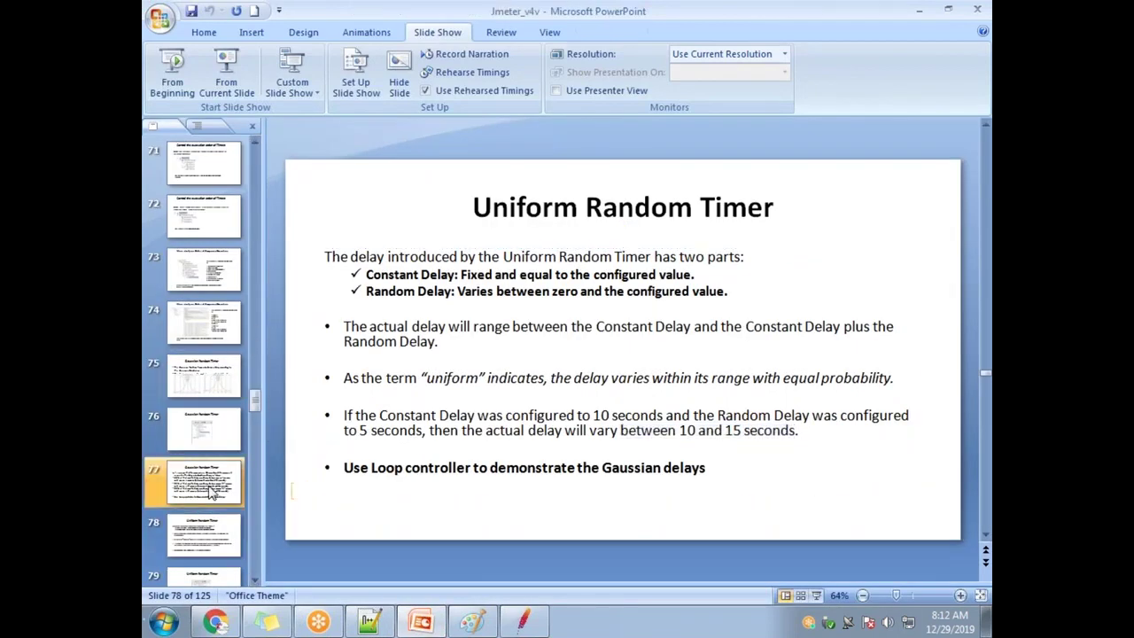
{"action": "left_click", "coordinate": [208, 574]}
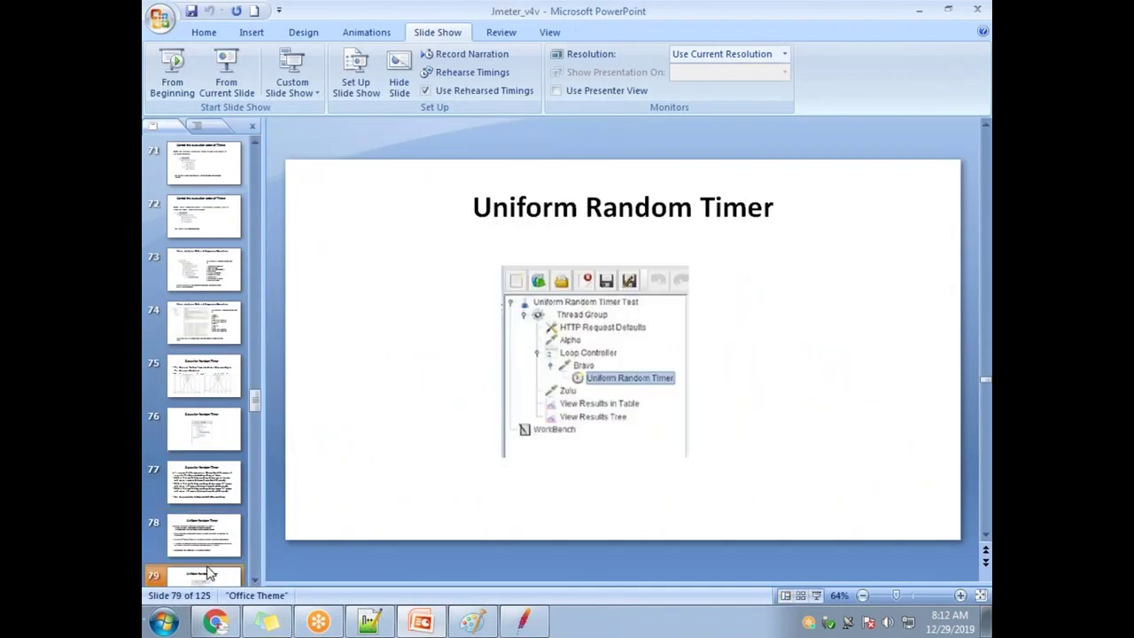
{"action": "key", "text": "Down"}
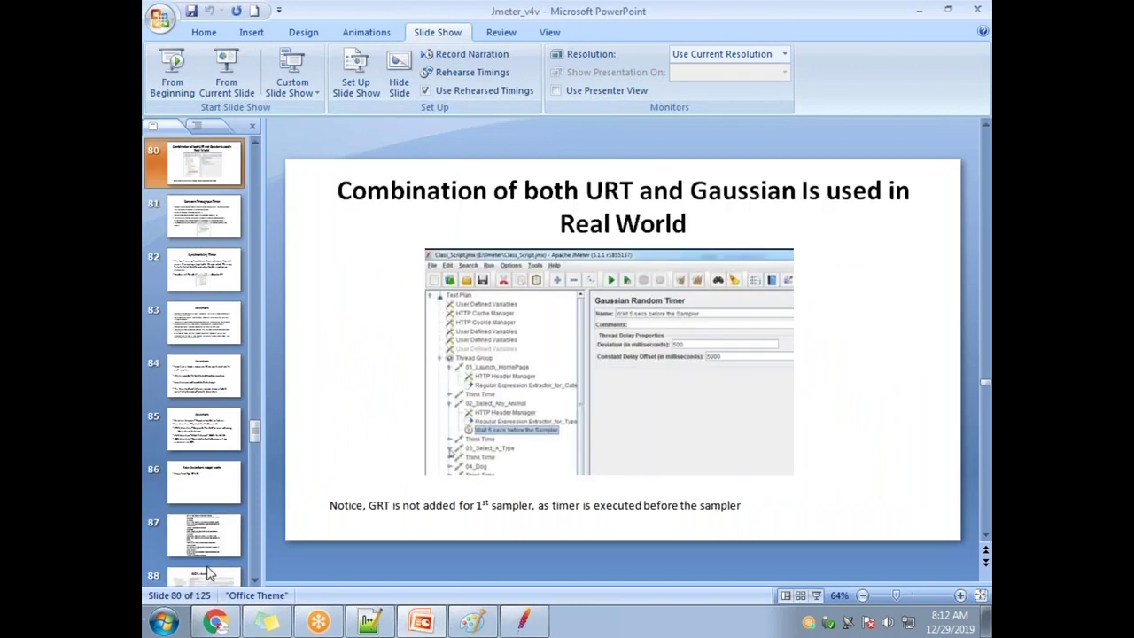
{"action": "key", "text": "Down"}
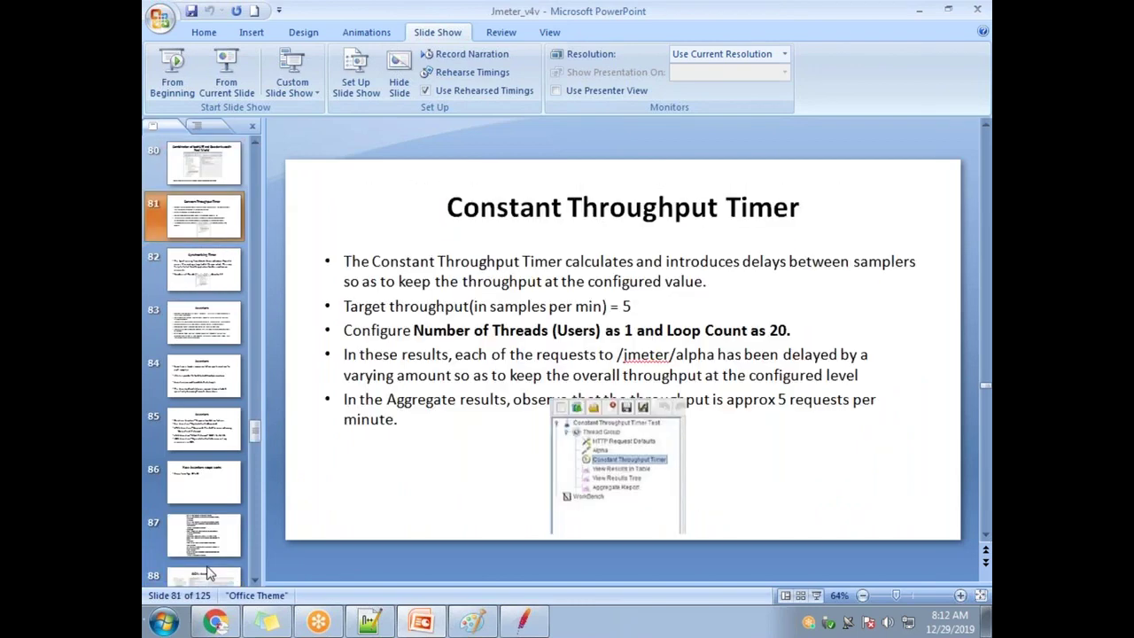
{"action": "key", "text": "Up"}
{"action": "key", "text": "Up"}
{"action": "key", "text": "Up"}
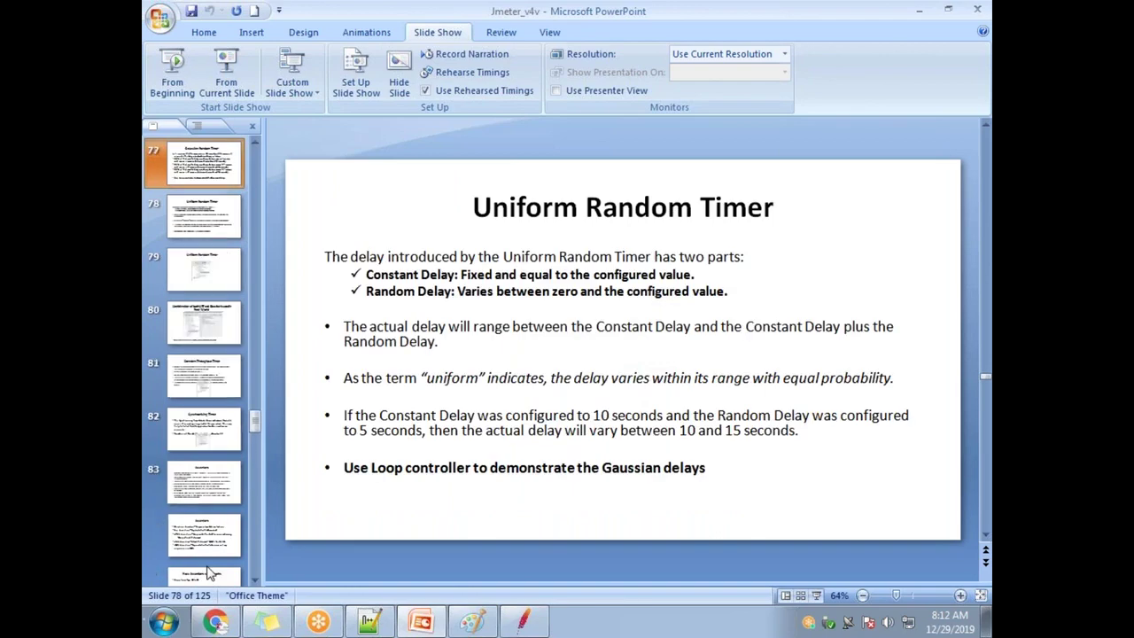
{"action": "key", "text": "Up"}
{"action": "key", "text": "Up"}
{"action": "key", "text": "Up"}
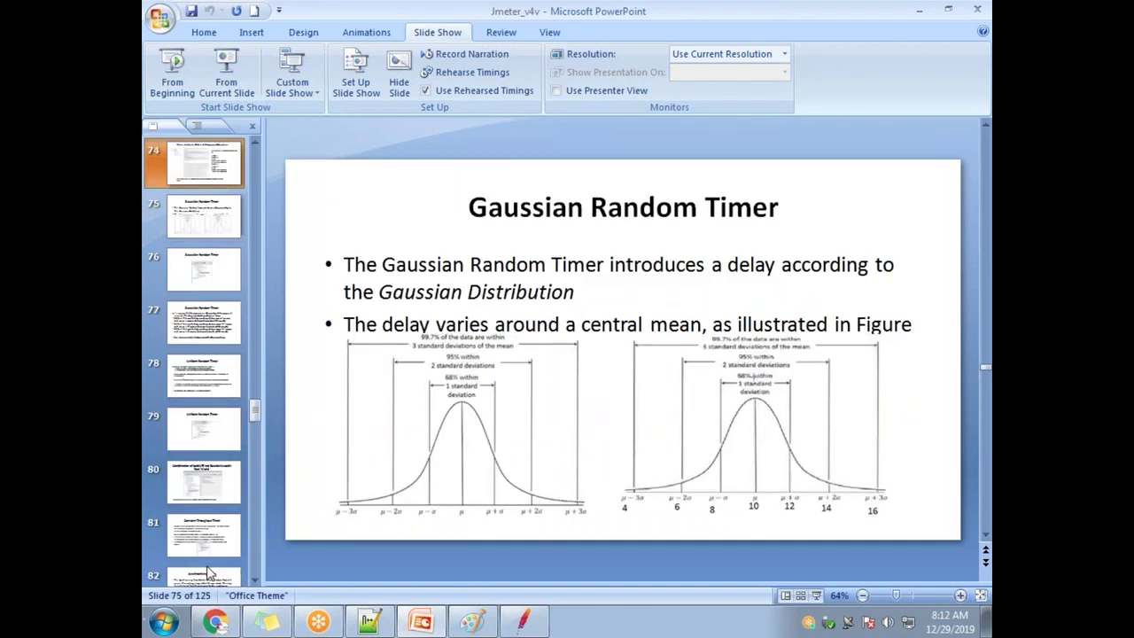
{"action": "left_click", "coordinate": [227, 82]}
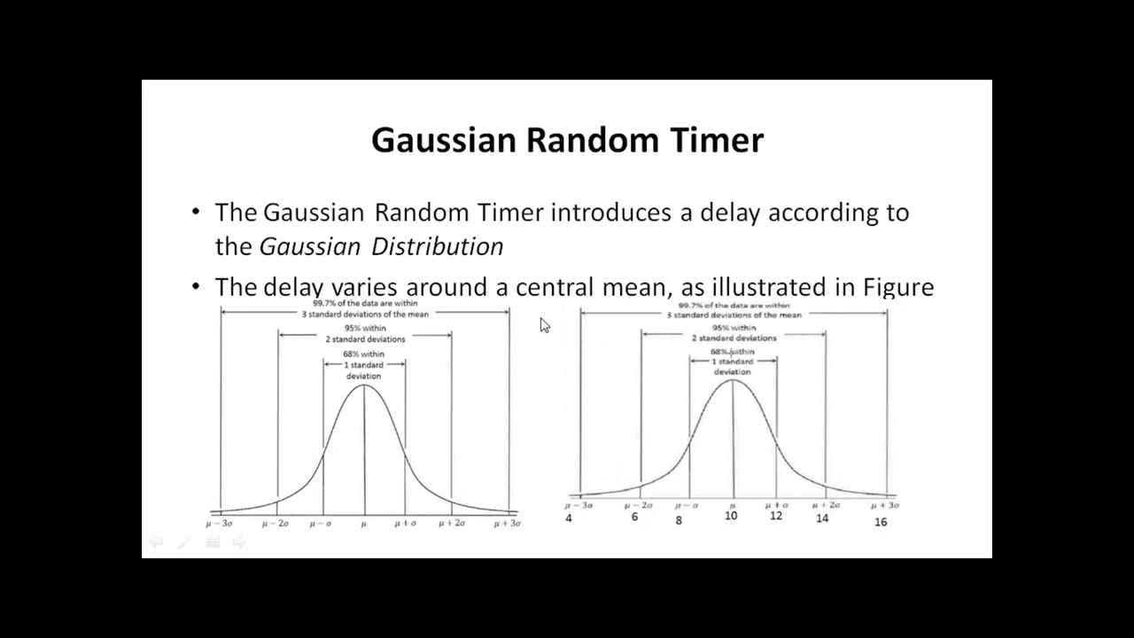
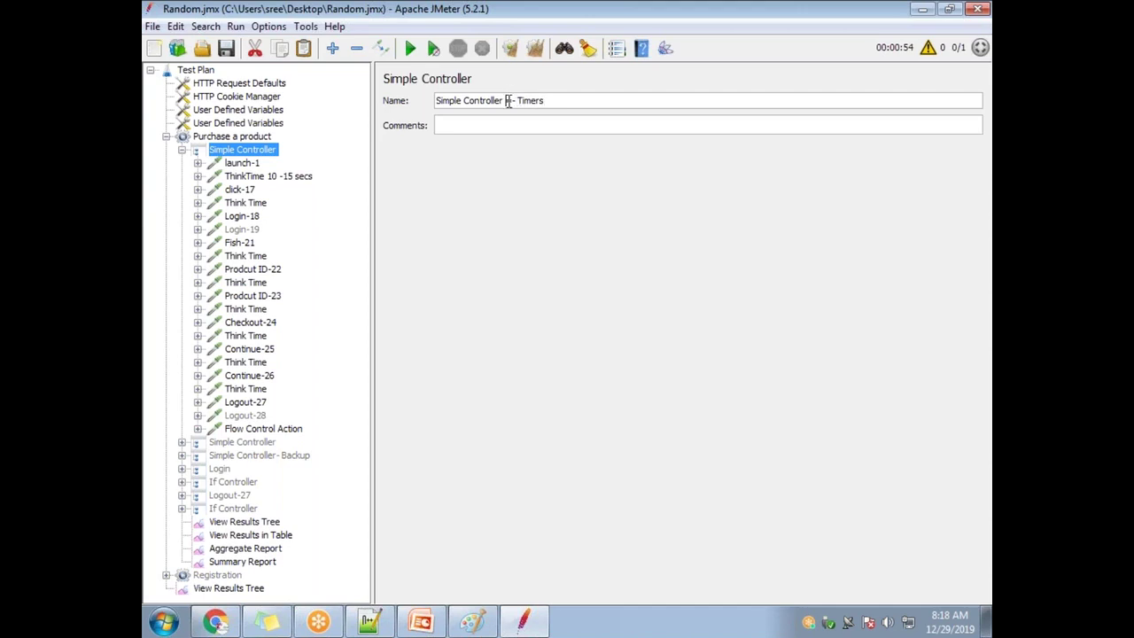
Step: Finish renaming the enabled Simple Controller under Purchase a product as Simple Controller - Timers
{"action": "key", "text": "BackSpace"}
{"action": "left_click", "coordinate": [261, 178]}
{"action": "left_click", "coordinate": [253, 207]}
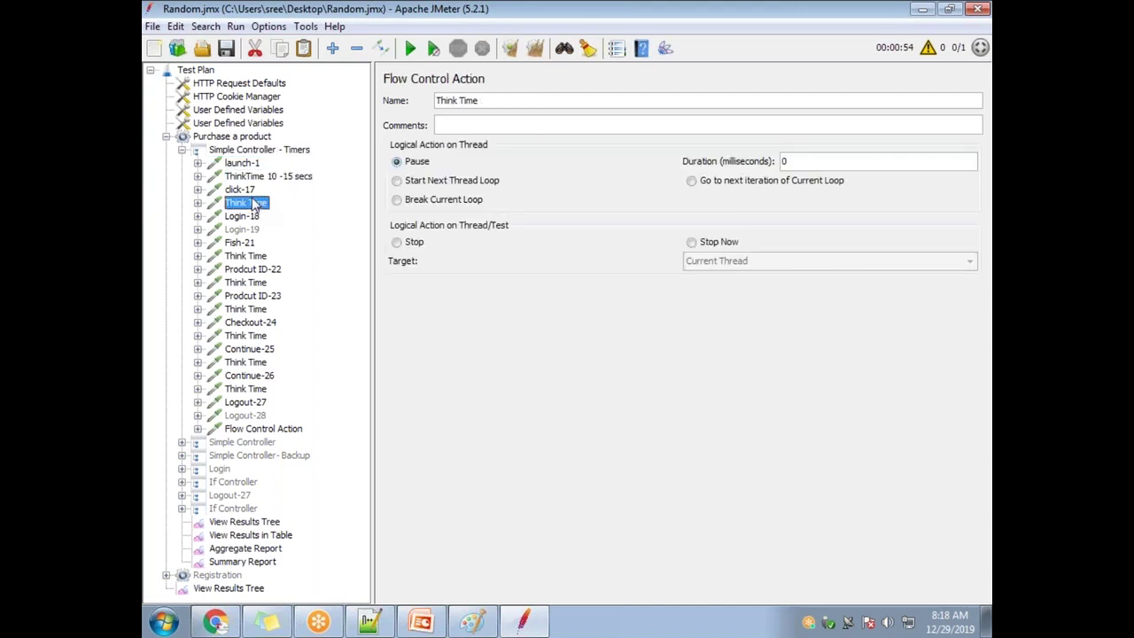
Step: Add a Loop Controller to Simple Controller - Timers and place it above launch-1
{"action": "left_click", "coordinate": [257, 151]}
{"action": "right_click", "coordinate": [257, 151]}
{"action": "mouse_move", "coordinate": [399, 165]}
{"action": "mouse_move", "coordinate": [574, 197]}
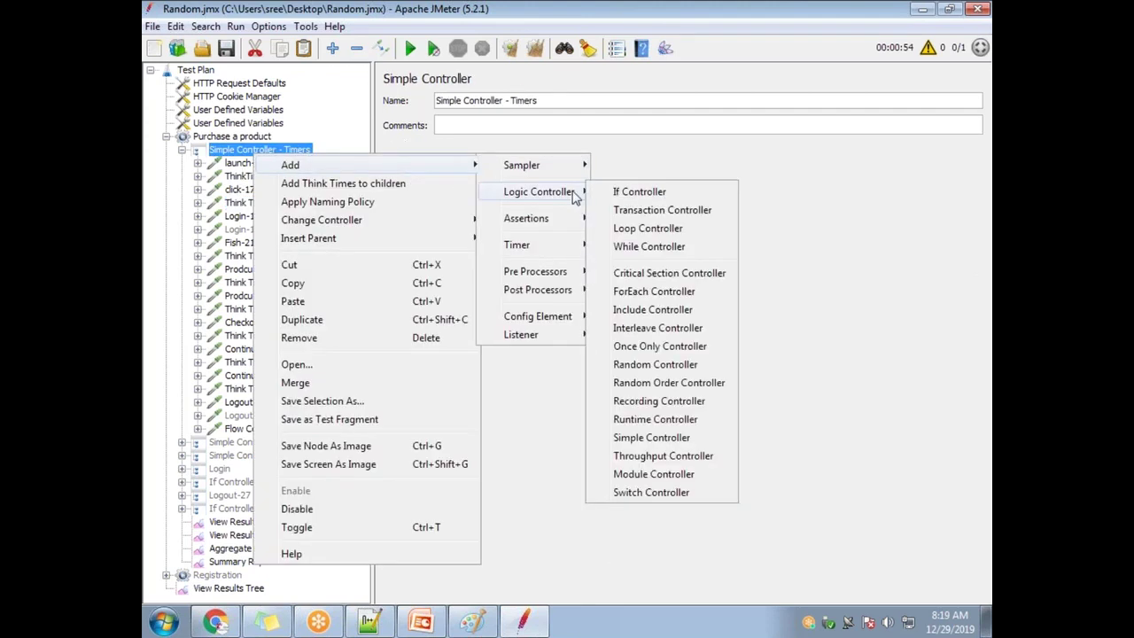
{"action": "left_click", "coordinate": [672, 236]}
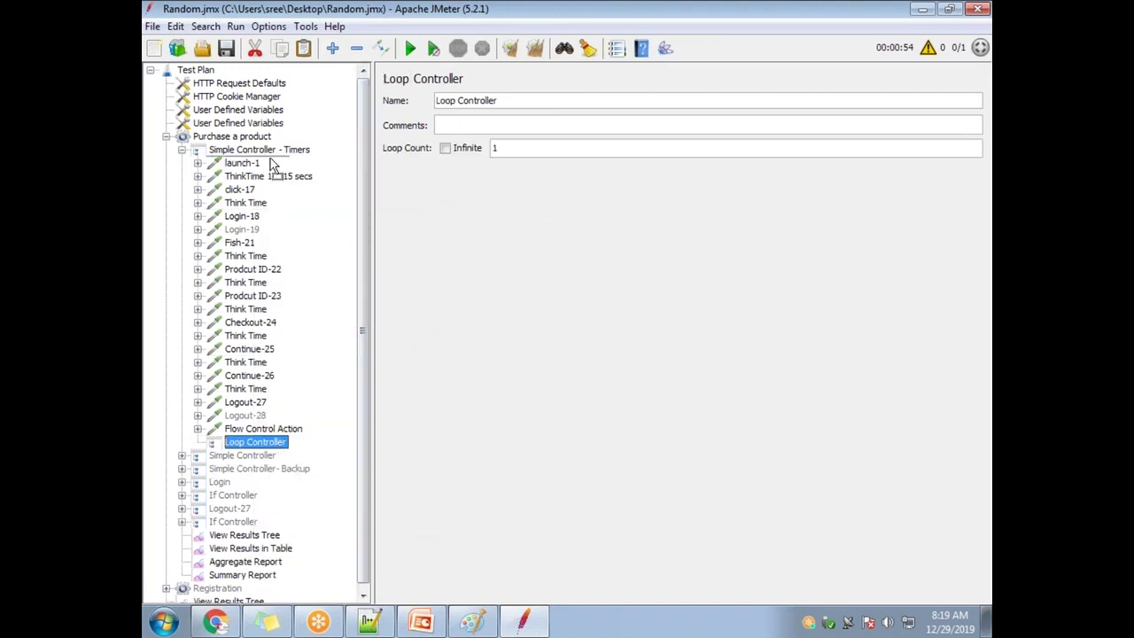
{"action": "left_click_drag", "start_coordinate": [274, 169], "coordinate": [266, 193]}
Step: Move launch-1, ThinkTime 10 -15 secs and click-17 into the Loop Controller
{"action": "left_click", "coordinate": [250, 205]}
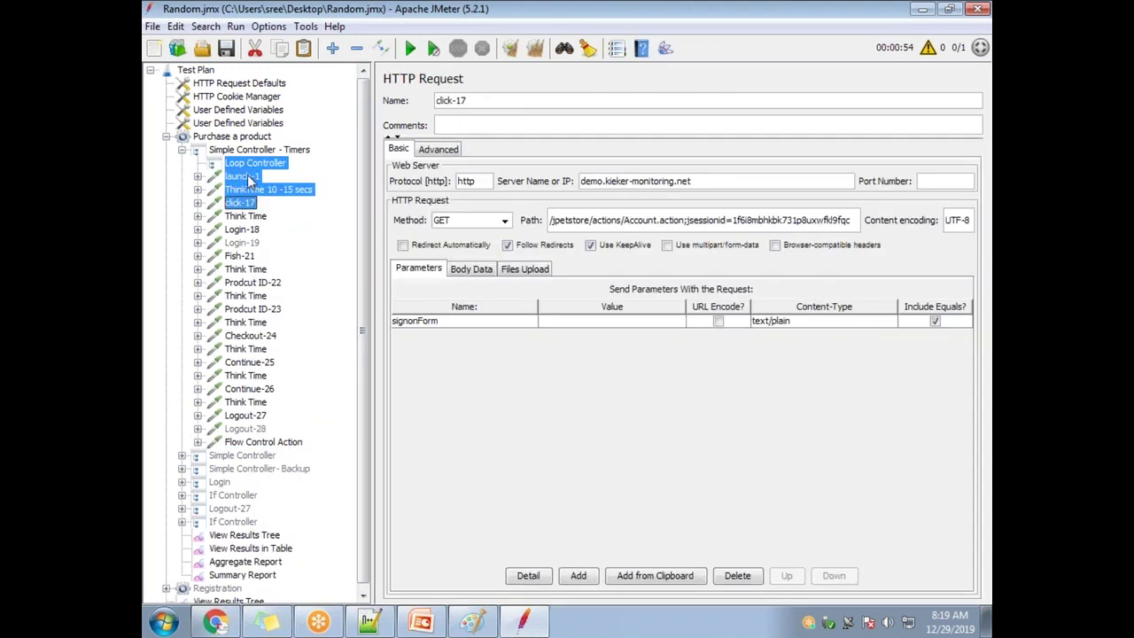
{"action": "left_click", "coordinate": [242, 176]}
{"action": "left_click", "coordinate": [266, 190], "text": "shift"}
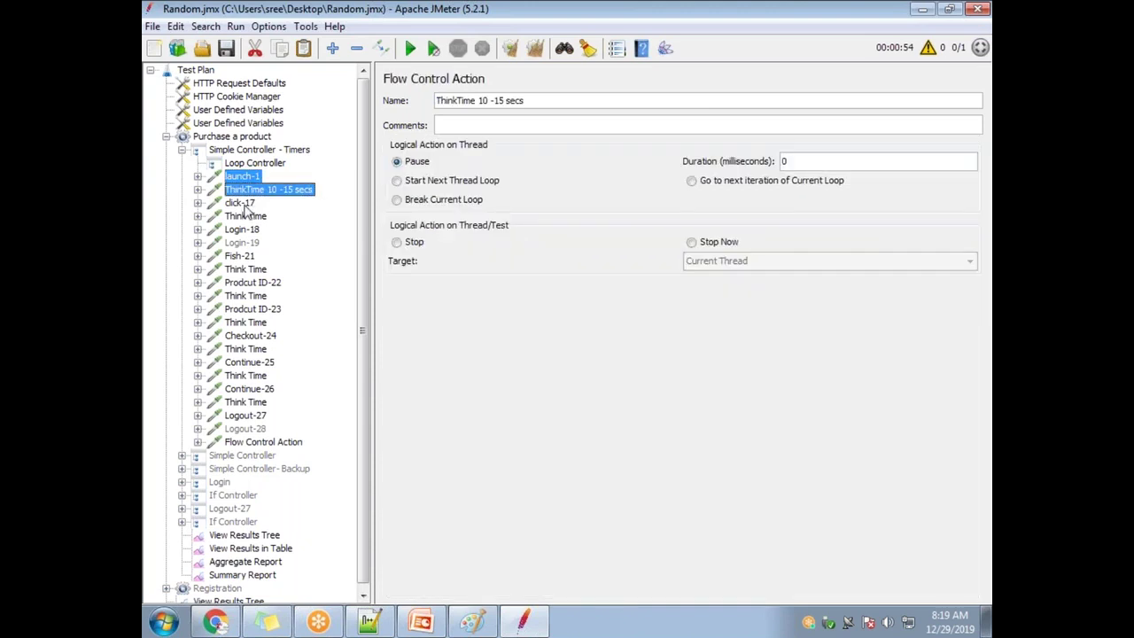
{"action": "left_click", "coordinate": [239, 203], "text": "ctrl"}
{"action": "left_click_drag", "start_coordinate": [243, 203], "coordinate": [259, 164]}
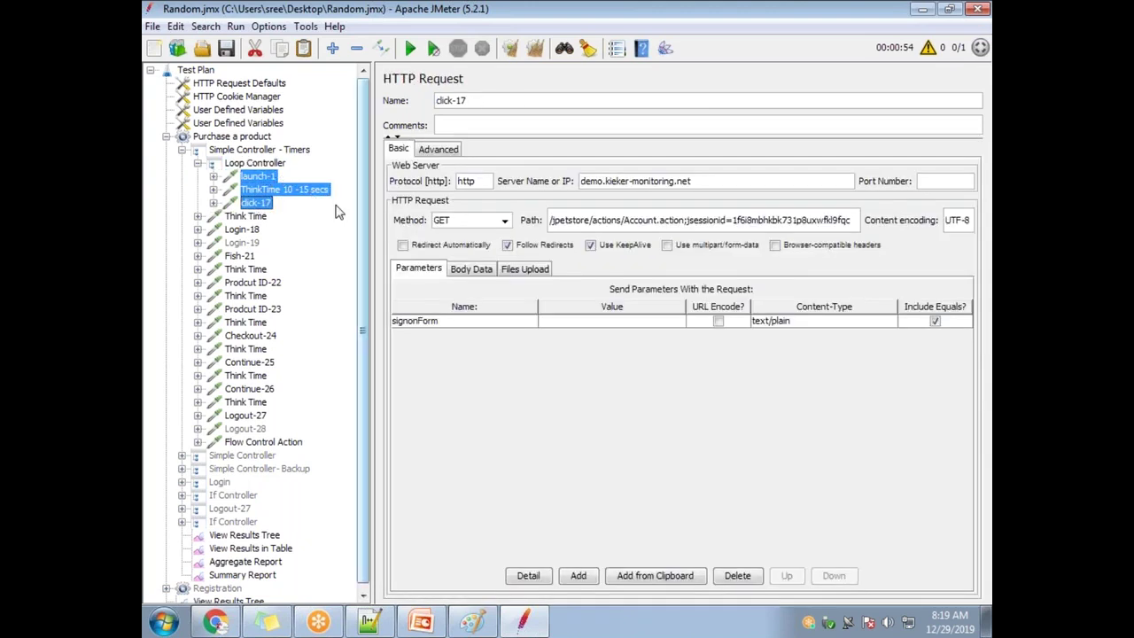
Step: Add a Gaussian Random Timer to the Think Time element that follows Fish-21
{"action": "left_click", "coordinate": [283, 192]}
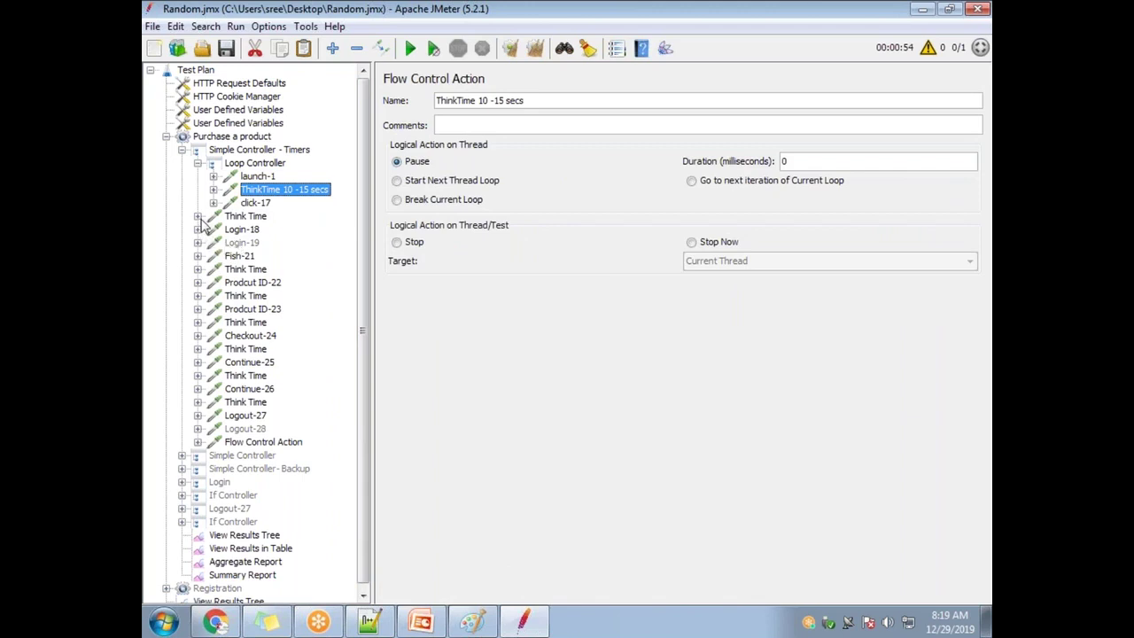
{"action": "left_click", "coordinate": [198, 269]}
{"action": "left_click", "coordinate": [247, 270]}
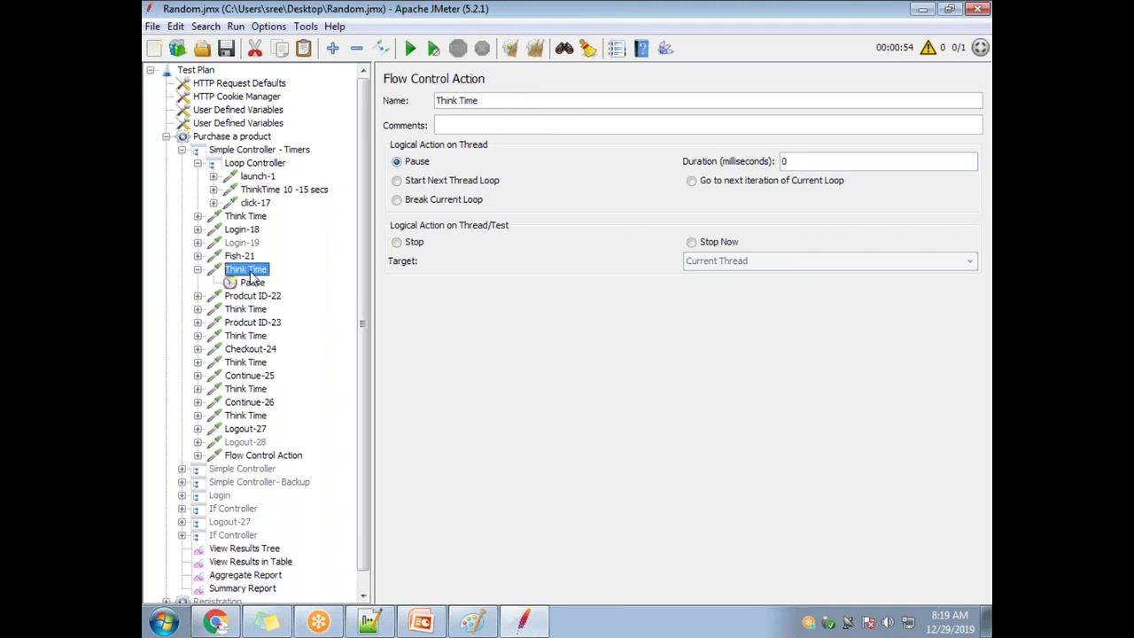
{"action": "right_click", "coordinate": [248, 275]}
{"action": "mouse_move", "coordinate": [399, 281]}
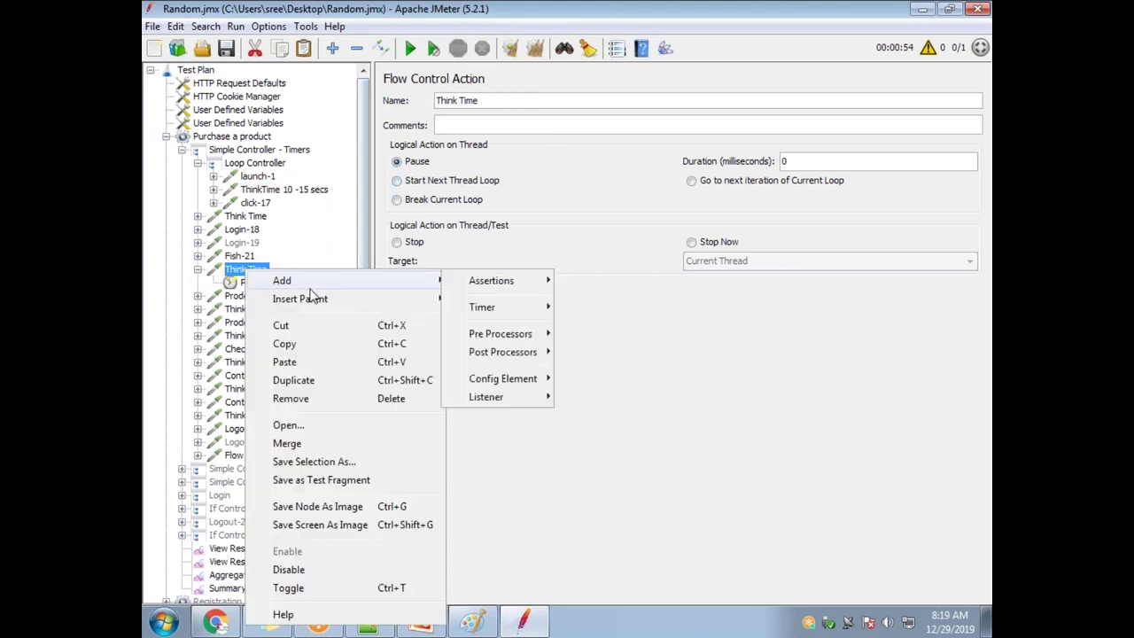
{"action": "mouse_move", "coordinate": [501, 307]}
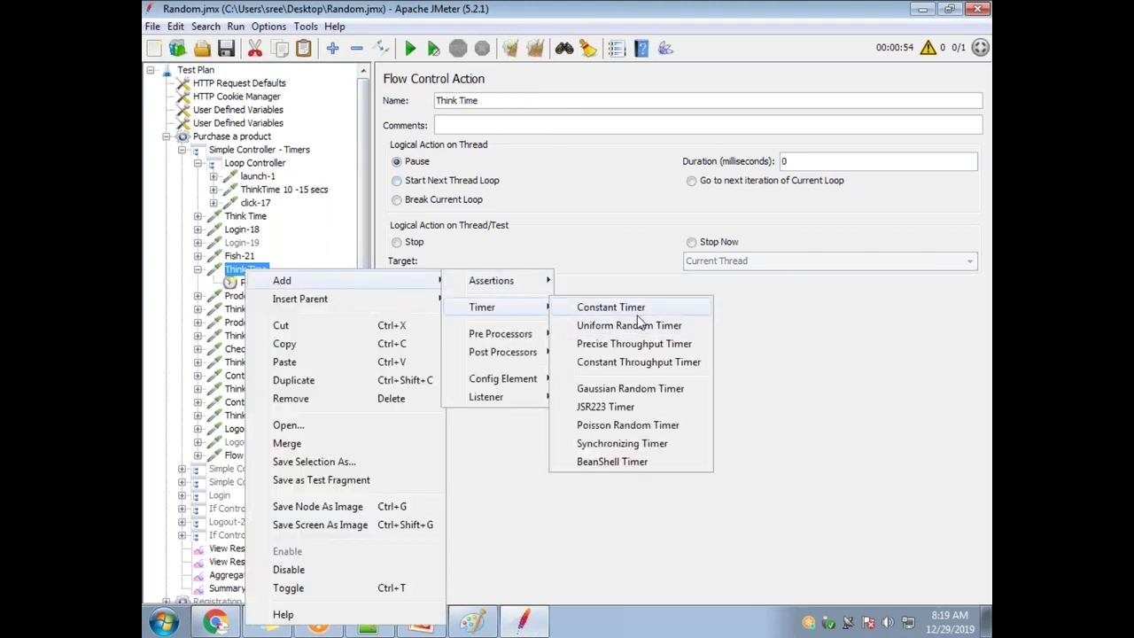
{"action": "left_click", "coordinate": [647, 396]}
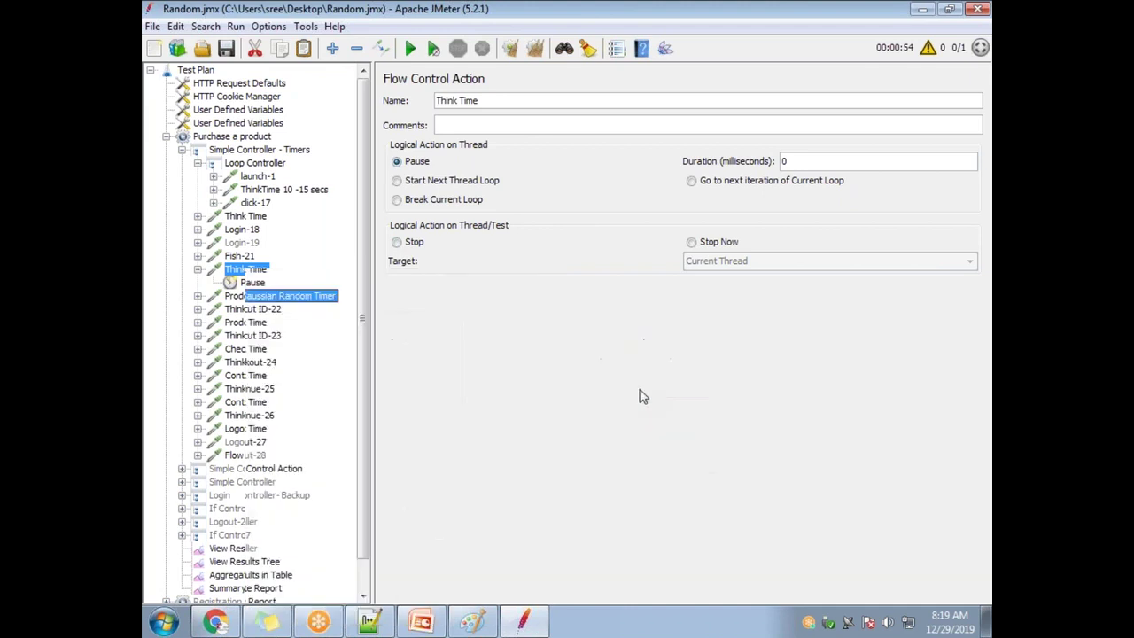
Step: Remove the Pause timer from the Think Time after Fish-21
{"action": "key", "text": "Up"}
{"action": "key", "text": "Delete"}
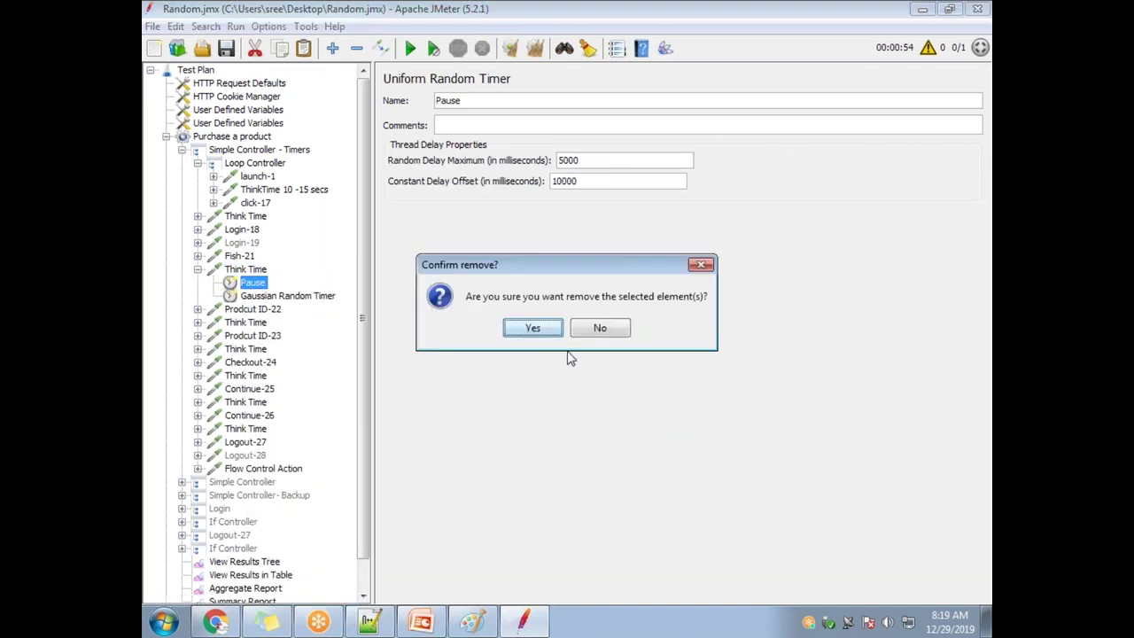
{"action": "left_click", "coordinate": [527, 331]}
Step: Set the Gaussian Random Timer's deviation to 10000 and its constant delay offset to 2000 milliseconds
{"action": "left_click", "coordinate": [280, 285]}
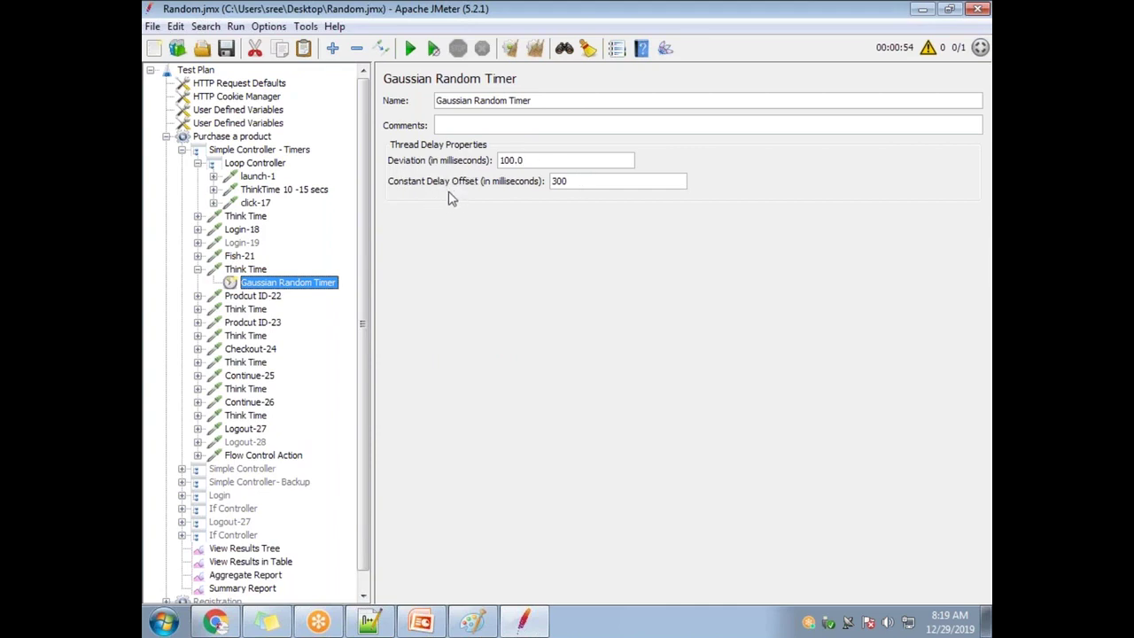
{"action": "left_click_drag", "start_coordinate": [536, 160], "coordinate": [481, 156]}
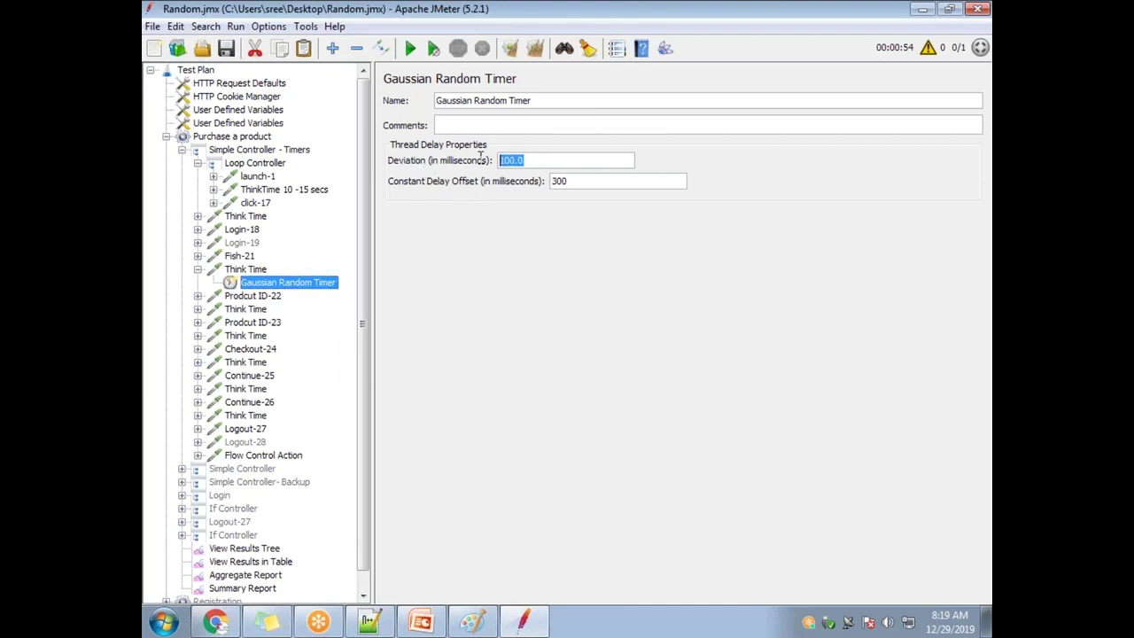
{"action": "type", "text": "100"}
{"action": "left_click_drag", "start_coordinate": [588, 184], "coordinate": [551, 184]}
{"action": "left_click", "coordinate": [585, 165]}
Step: Switch to PowerPoint and read the Gaussian Random Timer slide with the mean and variance example
{"action": "key", "text": "alt+Tab"}
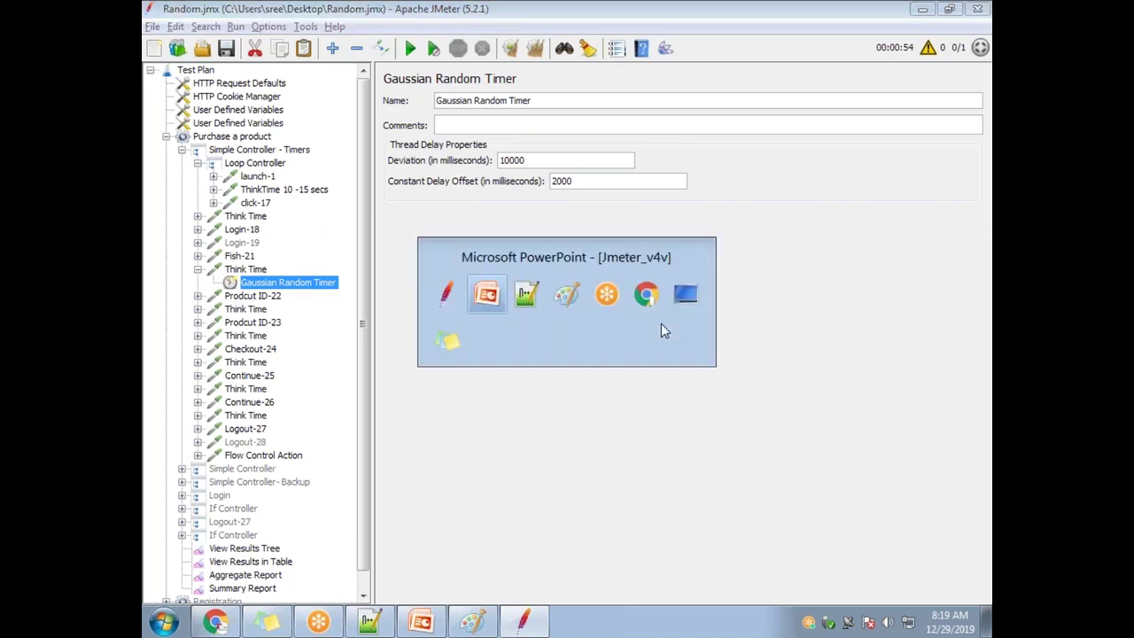
{"action": "left_click", "coordinate": [227, 291]}
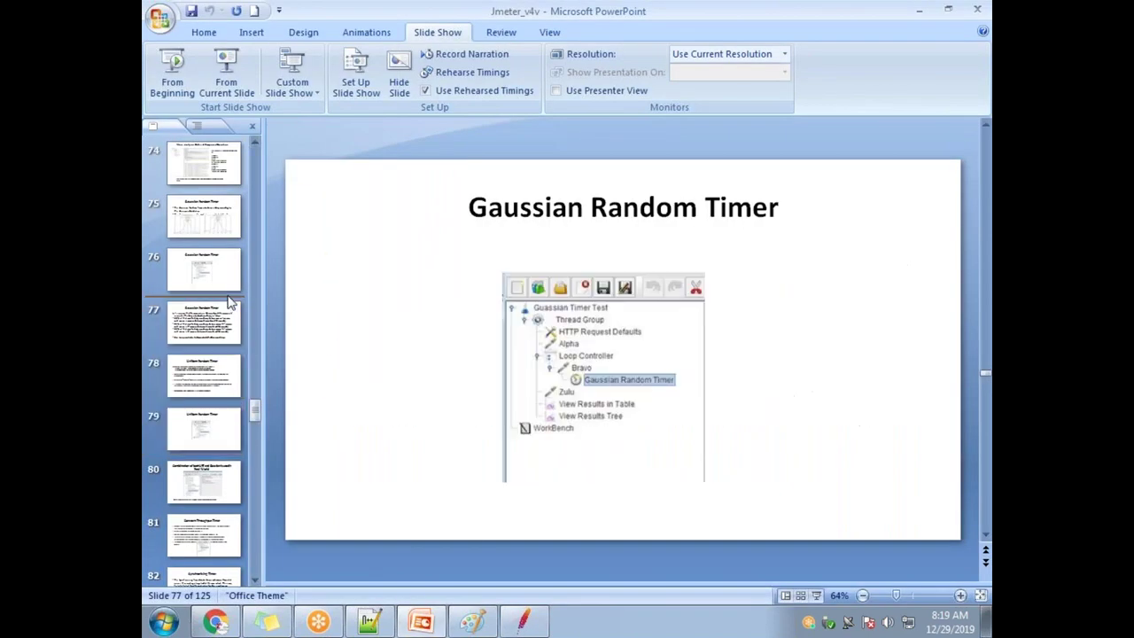
{"action": "left_click", "coordinate": [214, 375]}
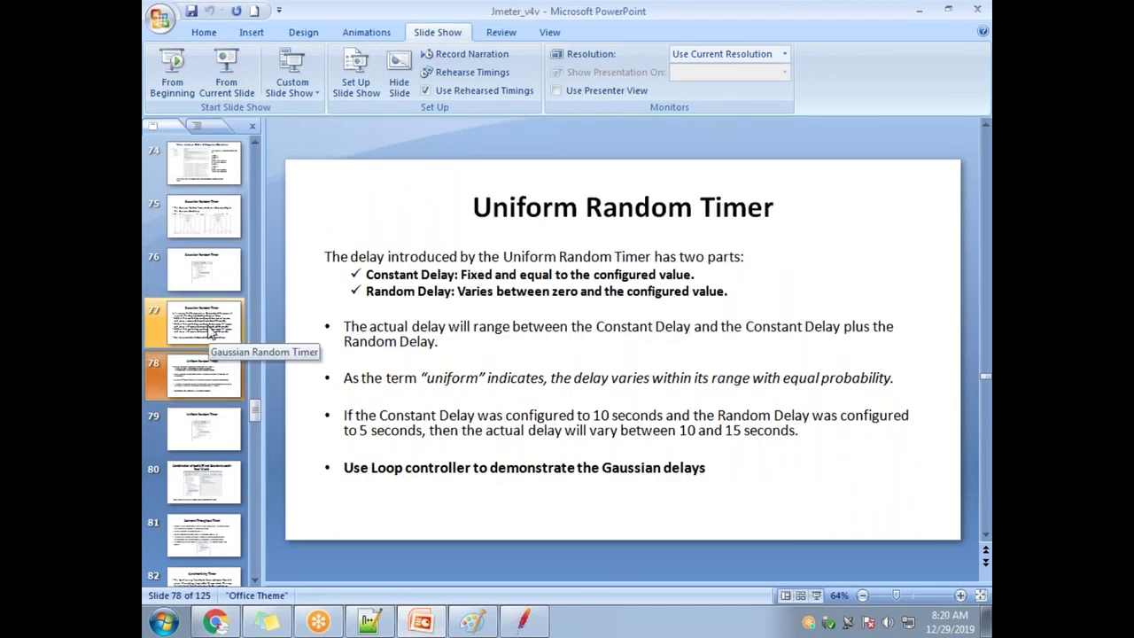
{"action": "left_click", "coordinate": [210, 331]}
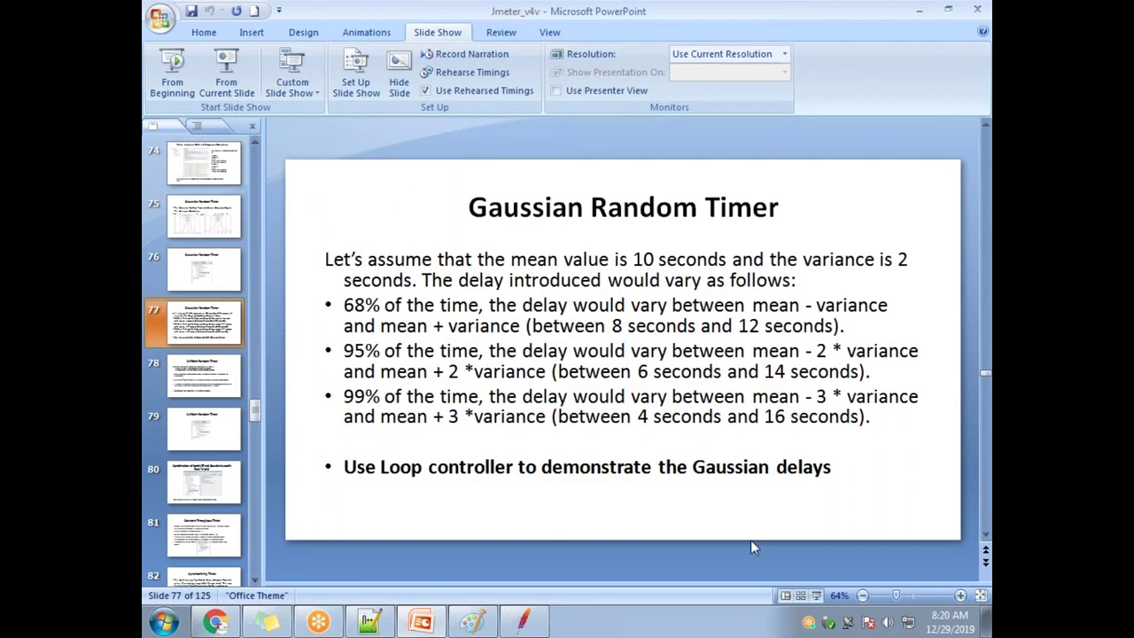
Step: Return to JMeter and check the Gaussian Random Timer's deviation and constant delay offset and its parent Think Time
{"action": "key", "text": "alt+Tab"}
{"action": "double_click", "coordinate": [531, 160]}
{"action": "double_click", "coordinate": [585, 181]}
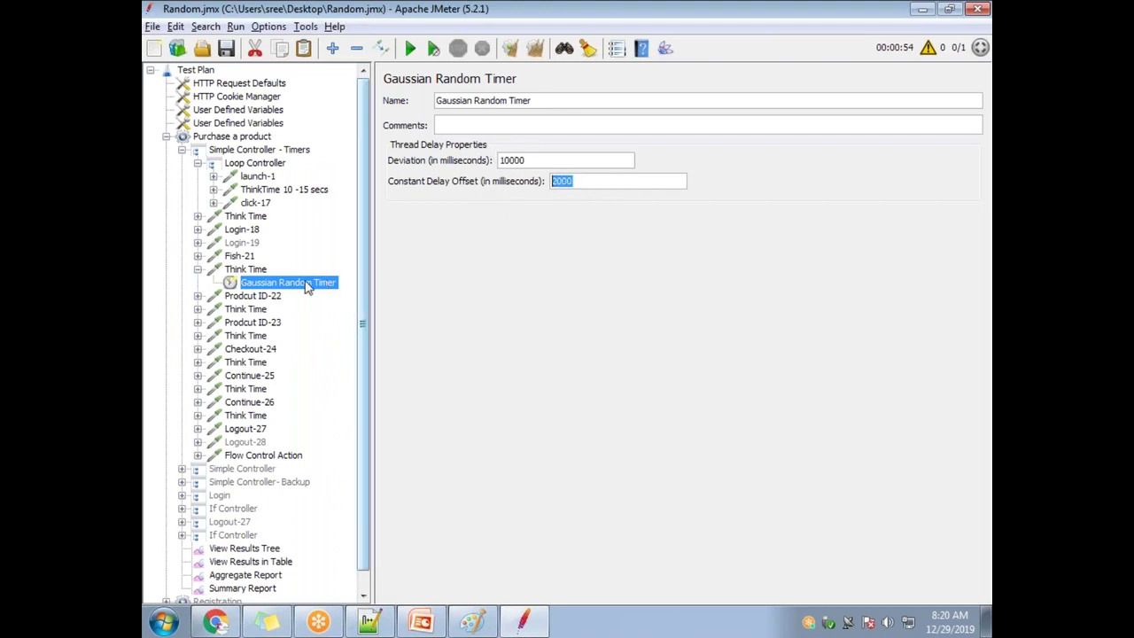
{"action": "left_click", "coordinate": [248, 269]}
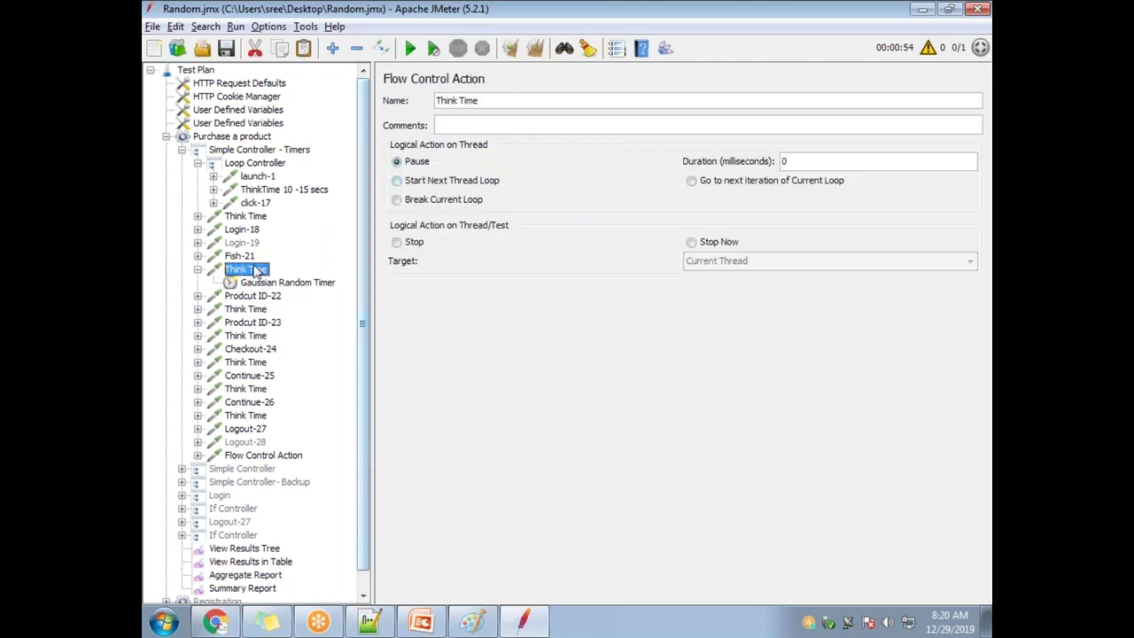
Step: Review the Gaussian Random Timer's deviation and constant delay offset values
{"action": "left_click", "coordinate": [264, 282]}
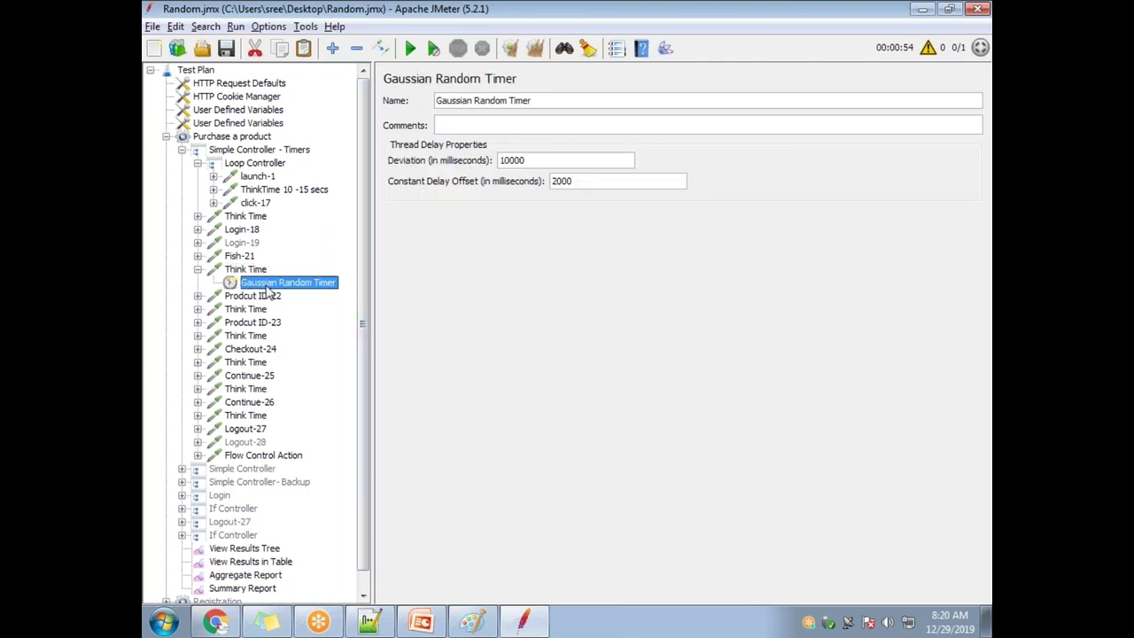
{"action": "double_click", "coordinate": [537, 160]}
{"action": "left_click_drag", "start_coordinate": [576, 181], "coordinate": [511, 163]}
{"action": "left_click", "coordinate": [528, 159]}
{"action": "left_click_drag", "start_coordinate": [611, 181], "coordinate": [548, 182]}
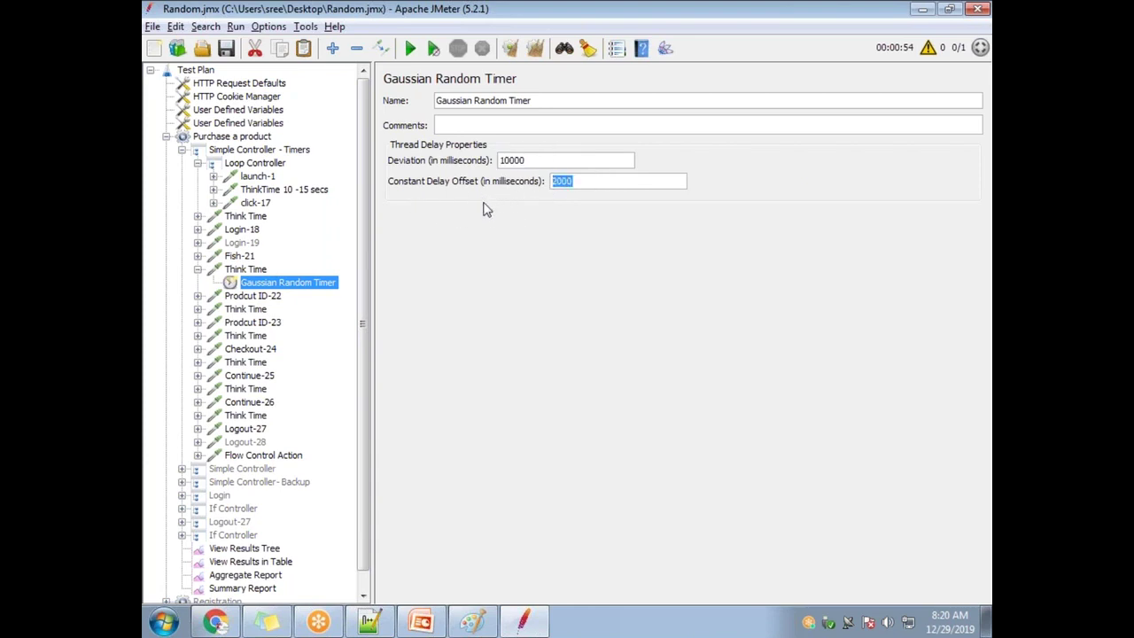
{"action": "left_click_drag", "start_coordinate": [587, 181], "coordinate": [521, 179]}
Step: Set the Loop Controller's loop count to Infinite and inspect its ThinkTime 10 -15 secs timer and launch-1 request
{"action": "left_click", "coordinate": [266, 164]}
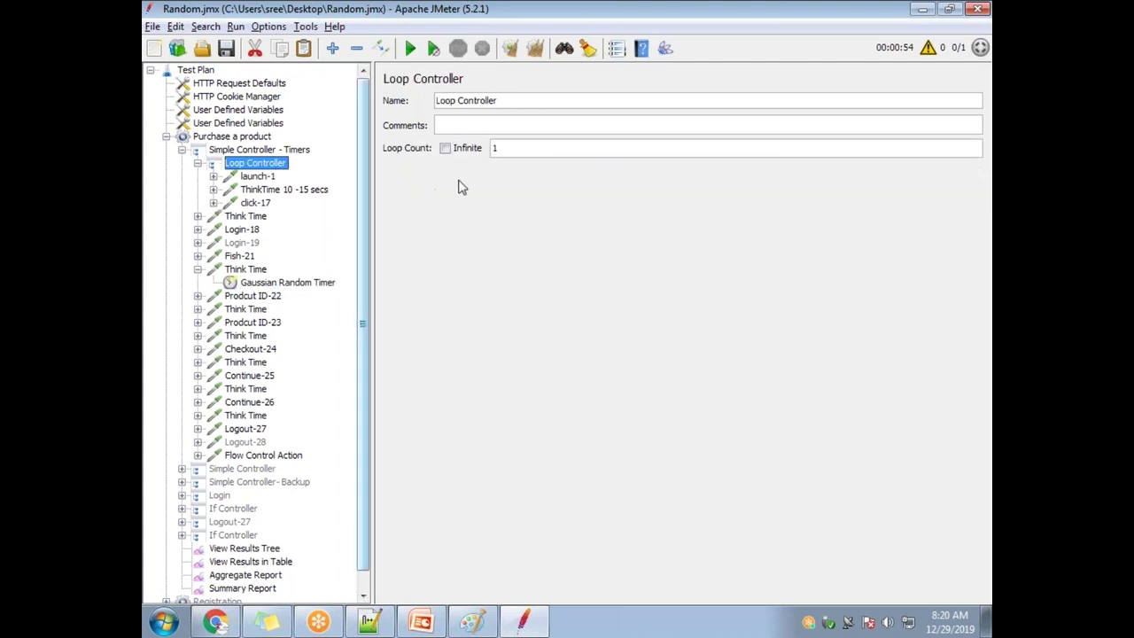
{"action": "left_click", "coordinate": [445, 147]}
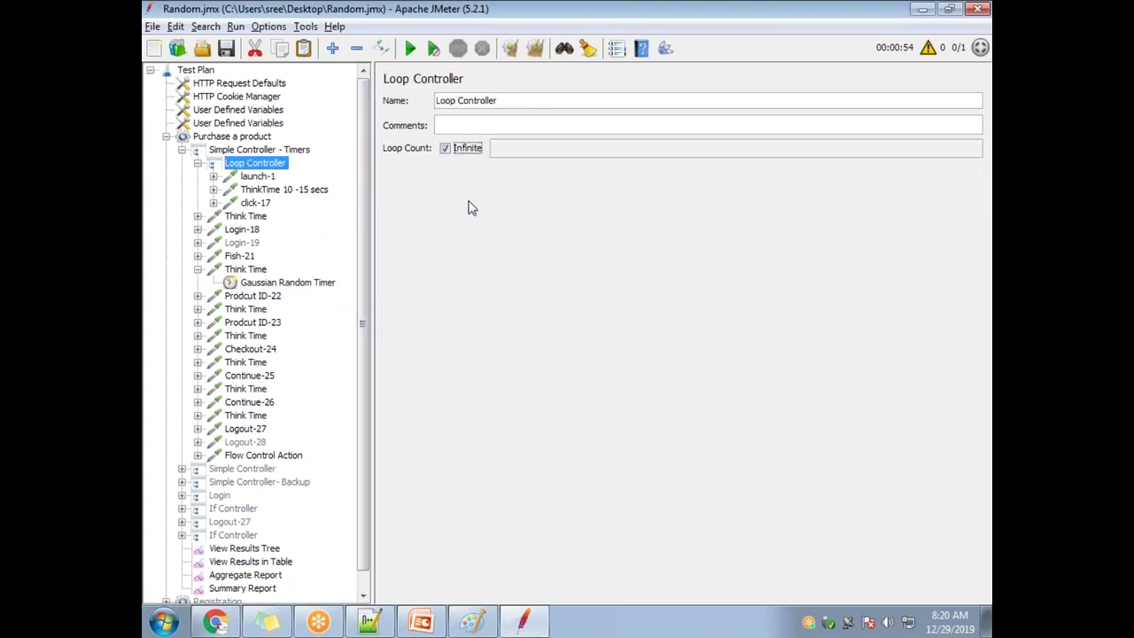
{"action": "left_click", "coordinate": [214, 189]}
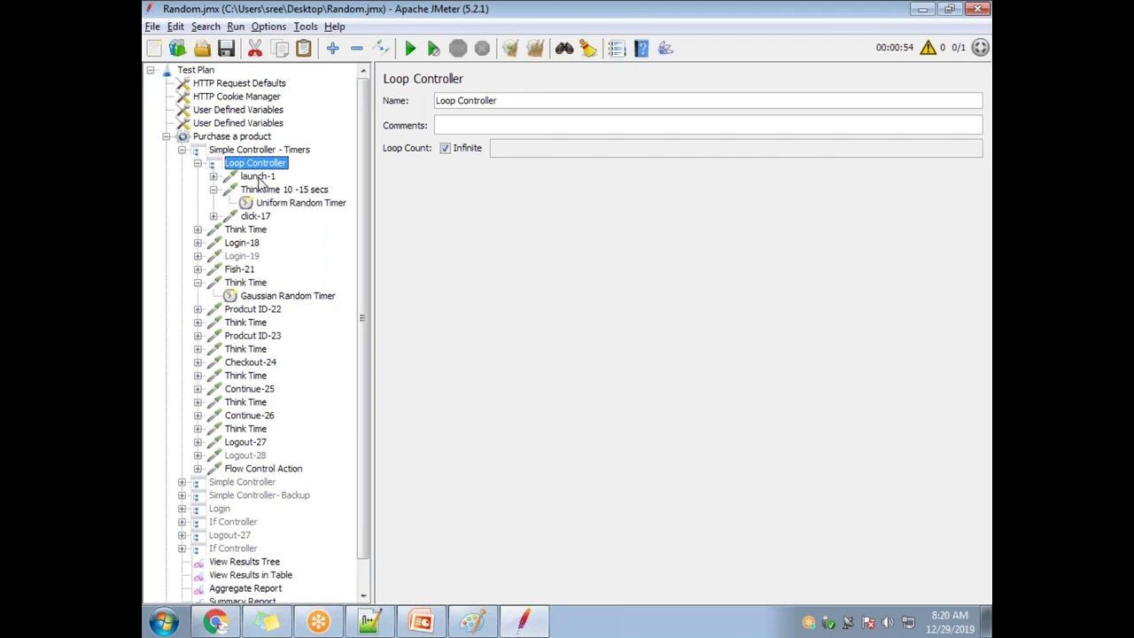
{"action": "left_click", "coordinate": [269, 182]}
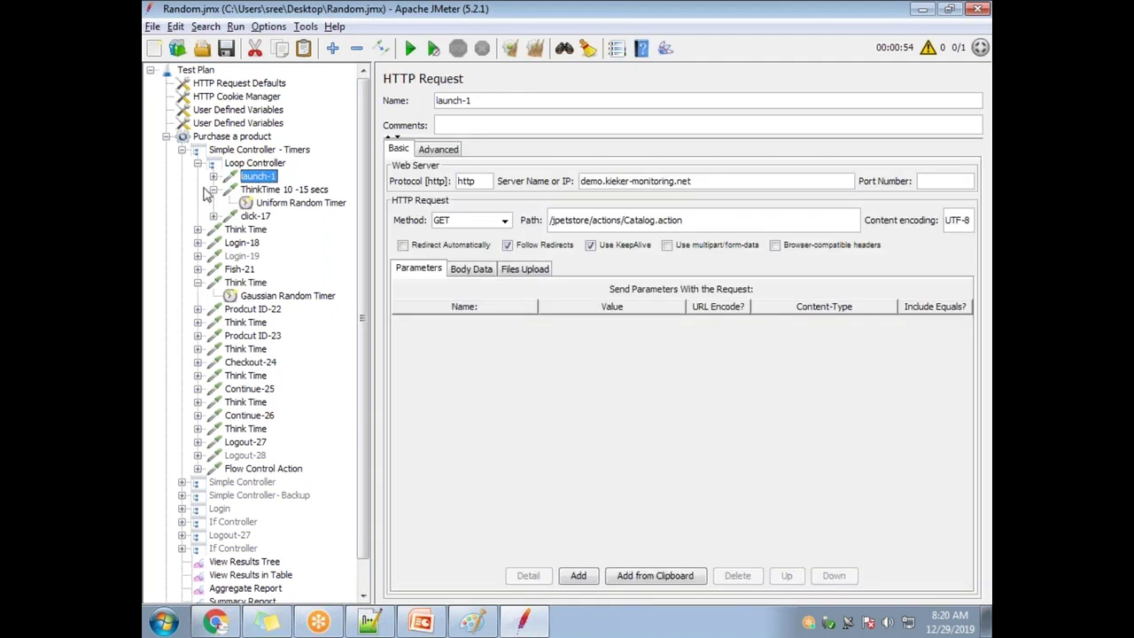
Step: Add a Transaction Controller inside the Loop Controller
{"action": "right_click", "coordinate": [256, 166]}
{"action": "mouse_move", "coordinate": [443, 173]}
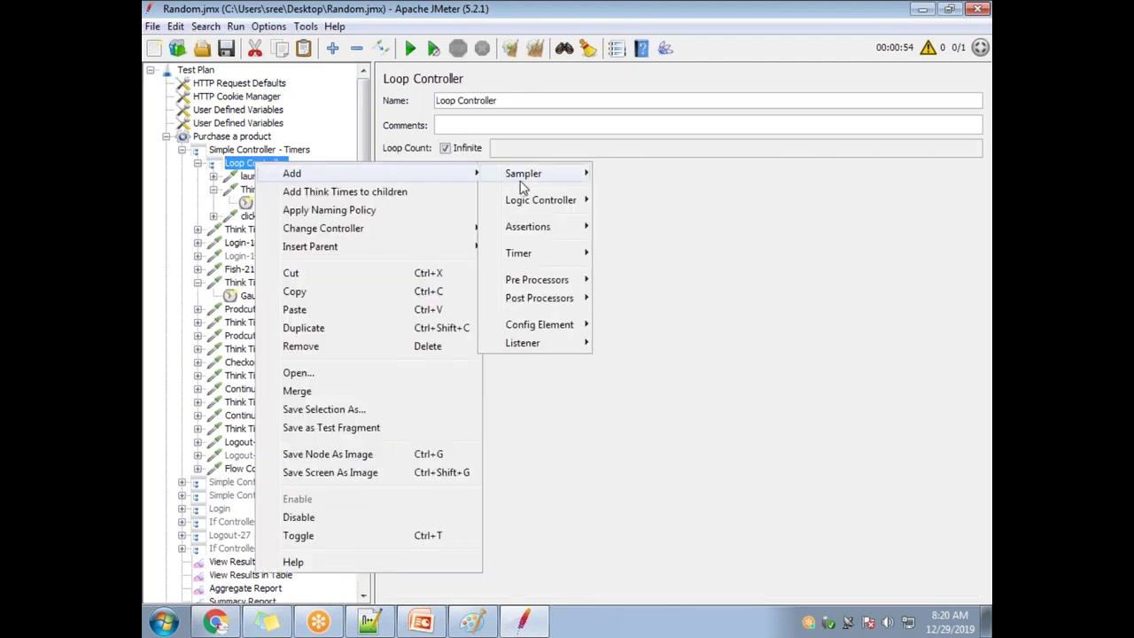
{"action": "mouse_move", "coordinate": [531, 173]}
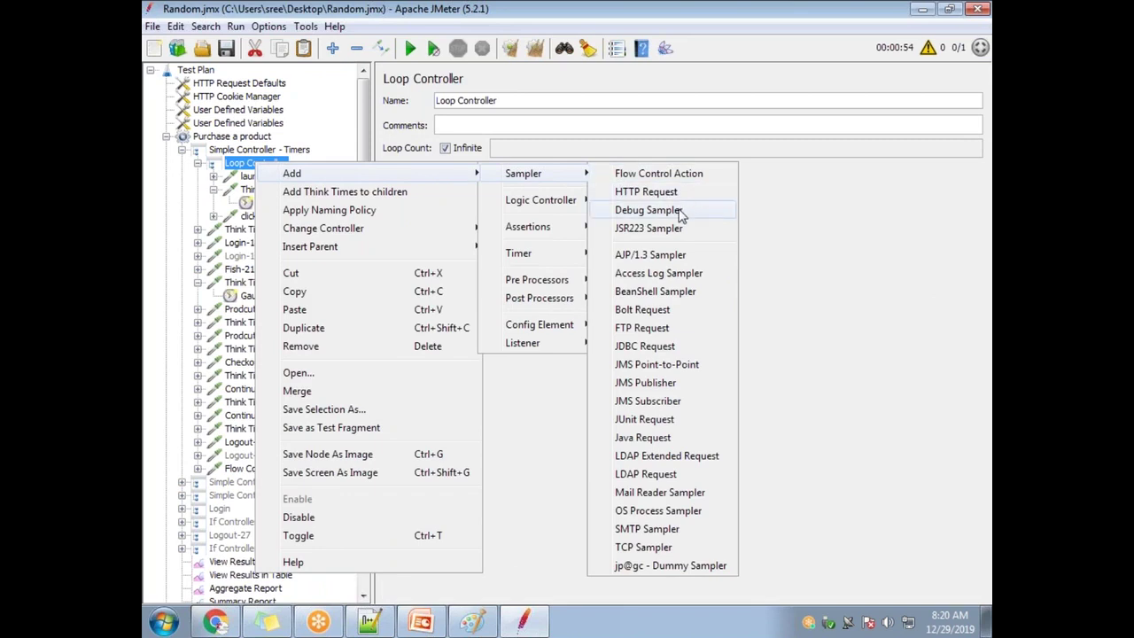
{"action": "mouse_move", "coordinate": [572, 204]}
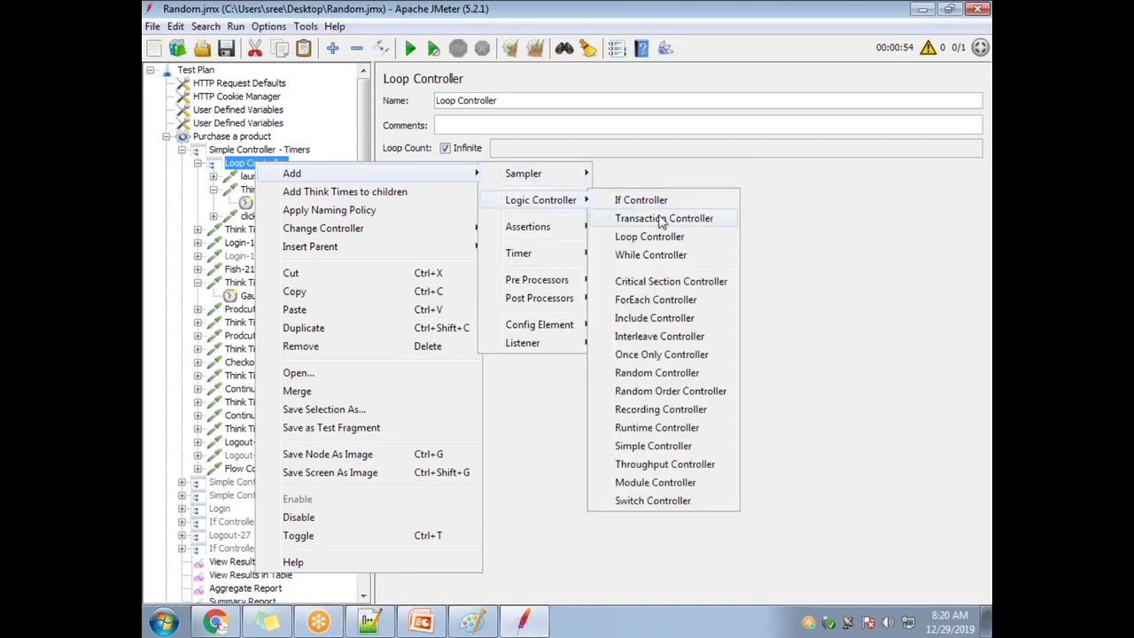
{"action": "left_click", "coordinate": [662, 219]}
Step: Move launch-1 and ThinkTime 10 -15 secs into the Transaction Controller
{"action": "left_click_drag", "start_coordinate": [273, 177], "coordinate": [284, 176]}
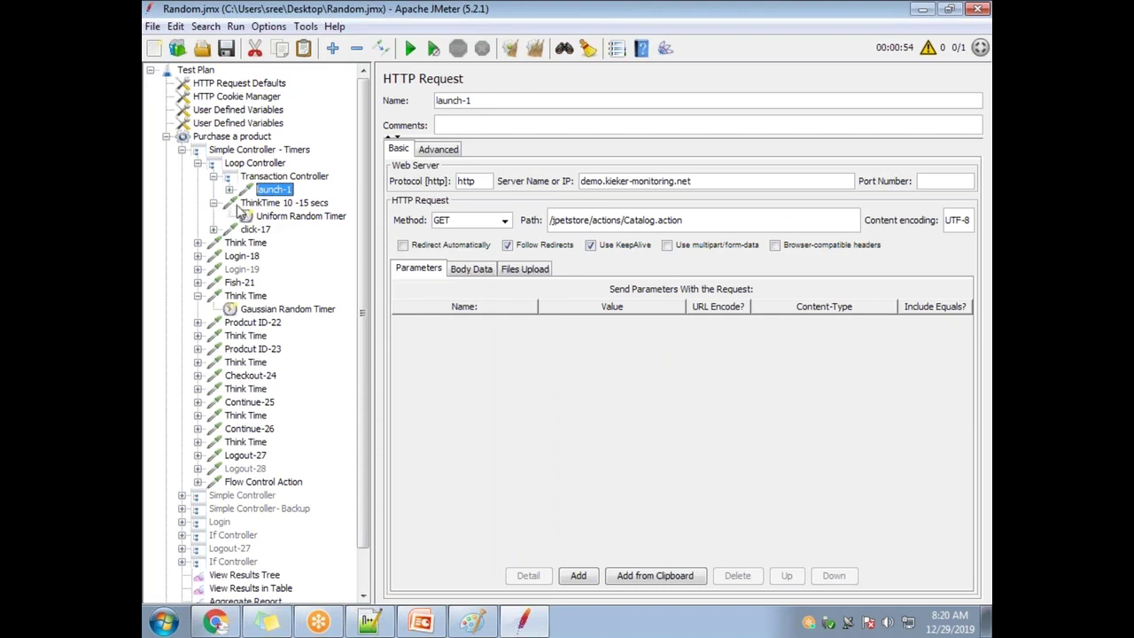
{"action": "left_click", "coordinate": [214, 203]}
{"action": "left_click_drag", "start_coordinate": [262, 204], "coordinate": [286, 193]}
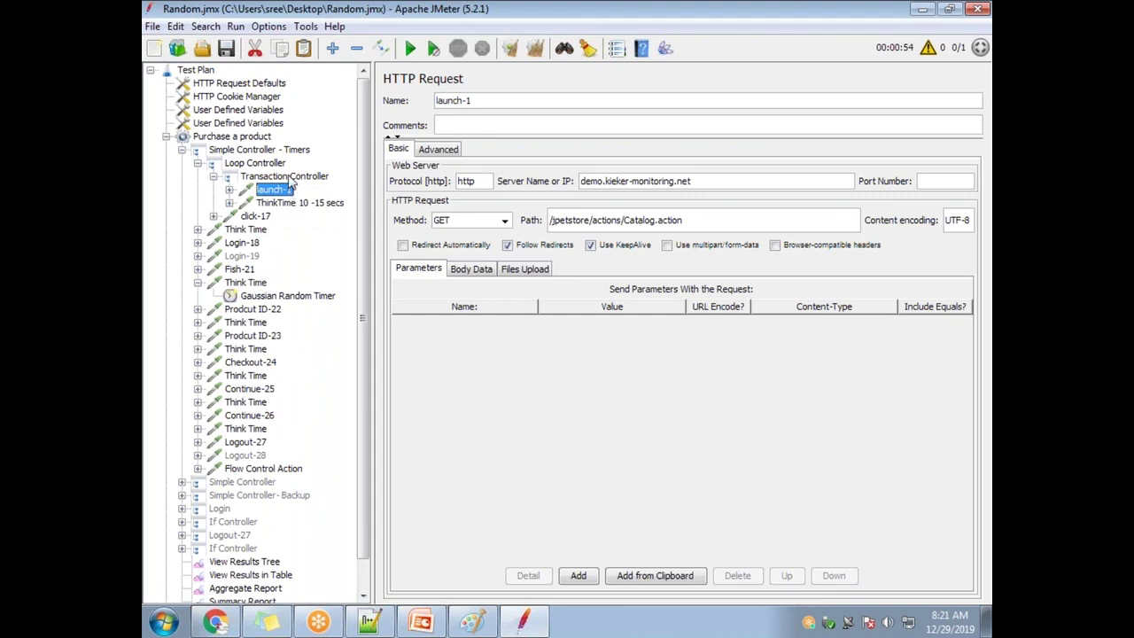
Step: Make the Transaction Controller include the duration of timer and pre-post processors in its generated sample
{"action": "left_click", "coordinate": [289, 177]}
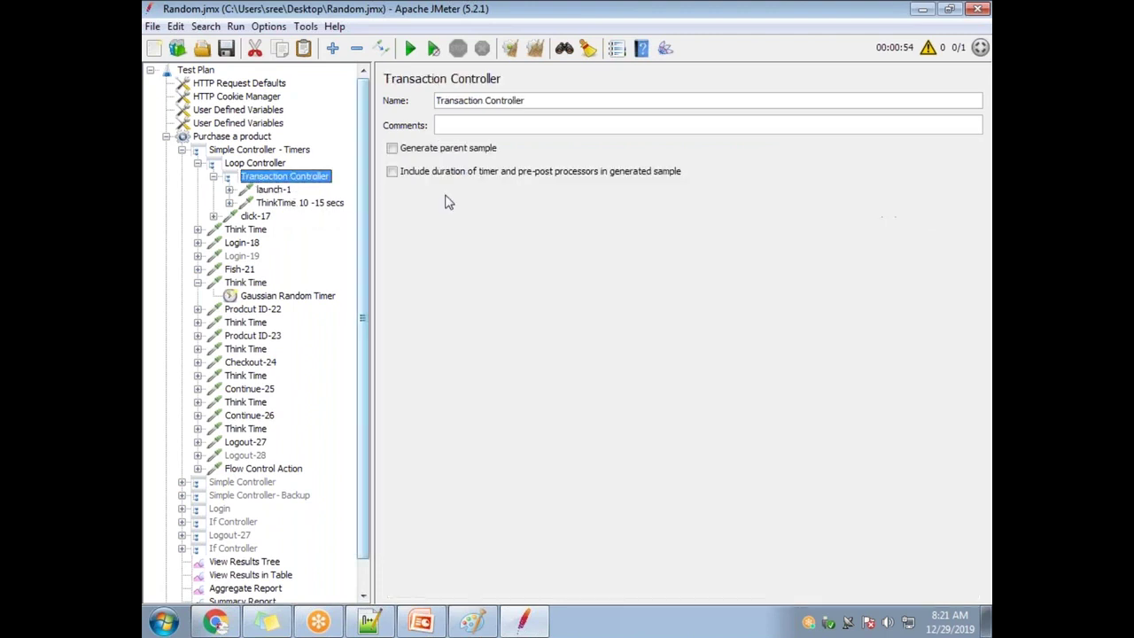
{"action": "left_click", "coordinate": [392, 172]}
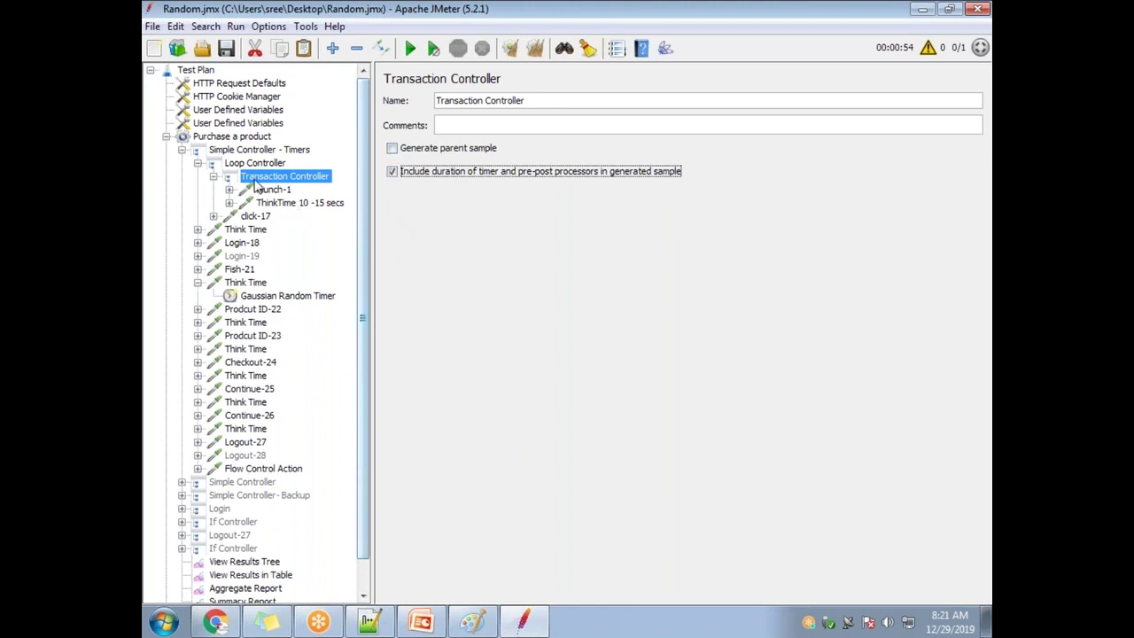
{"action": "left_click", "coordinate": [213, 178]}
{"action": "left_click", "coordinate": [214, 177]}
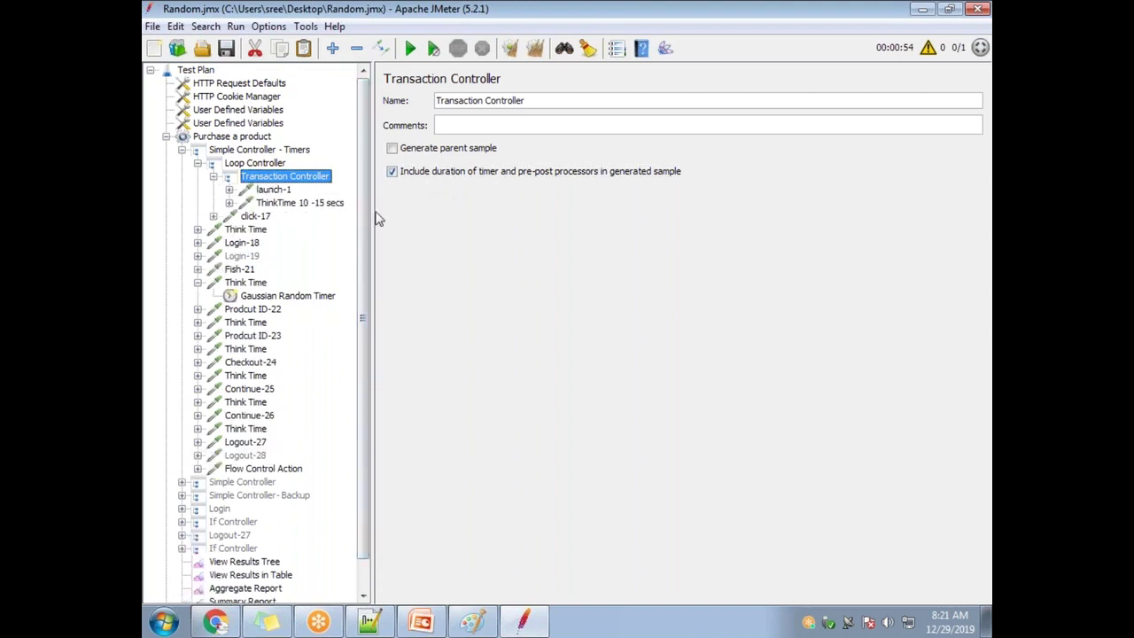
Step: Clear all previous results and run the test with View Results in Table open
{"action": "scroll", "coordinate": [262, 519], "scroll_direction": "down", "scroll_amount": 1}
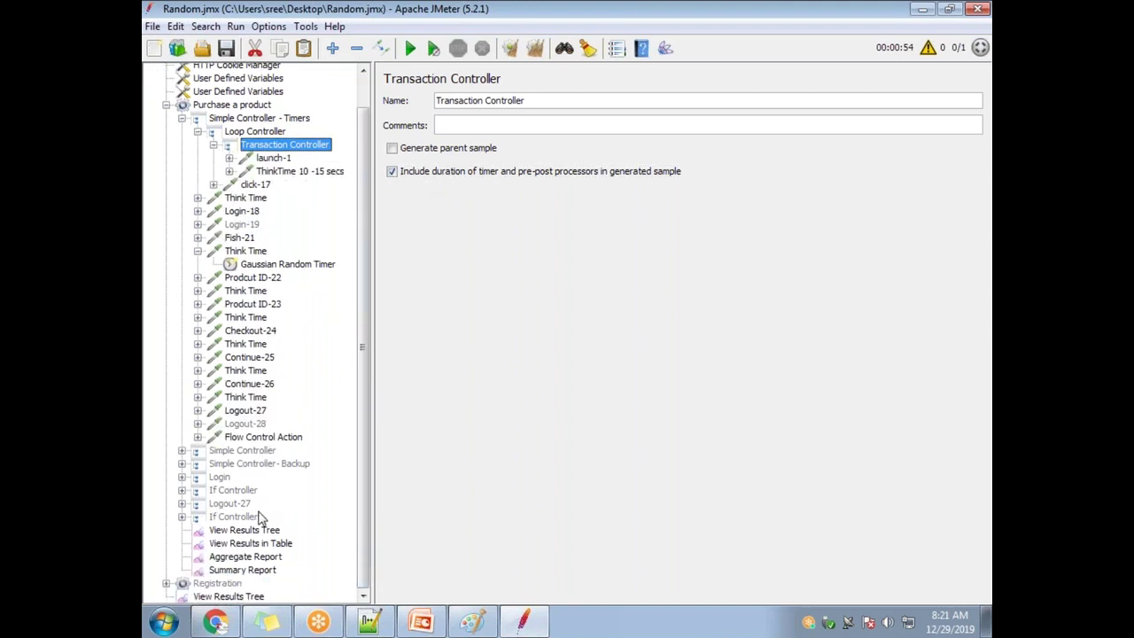
{"action": "left_click", "coordinate": [242, 570]}
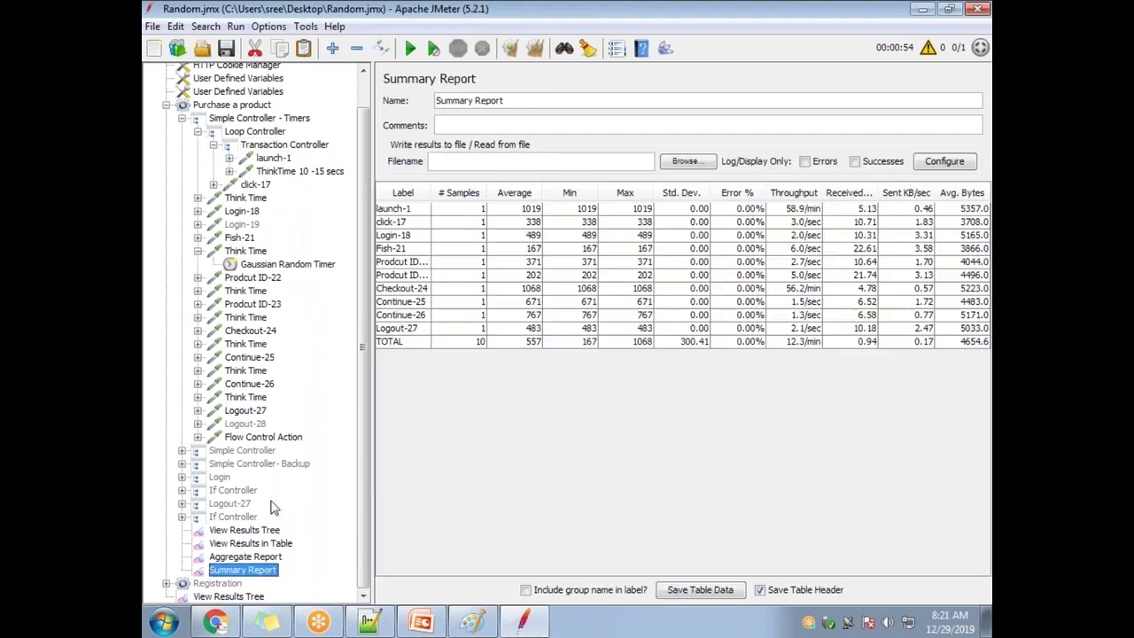
{"action": "left_click", "coordinate": [534, 49]}
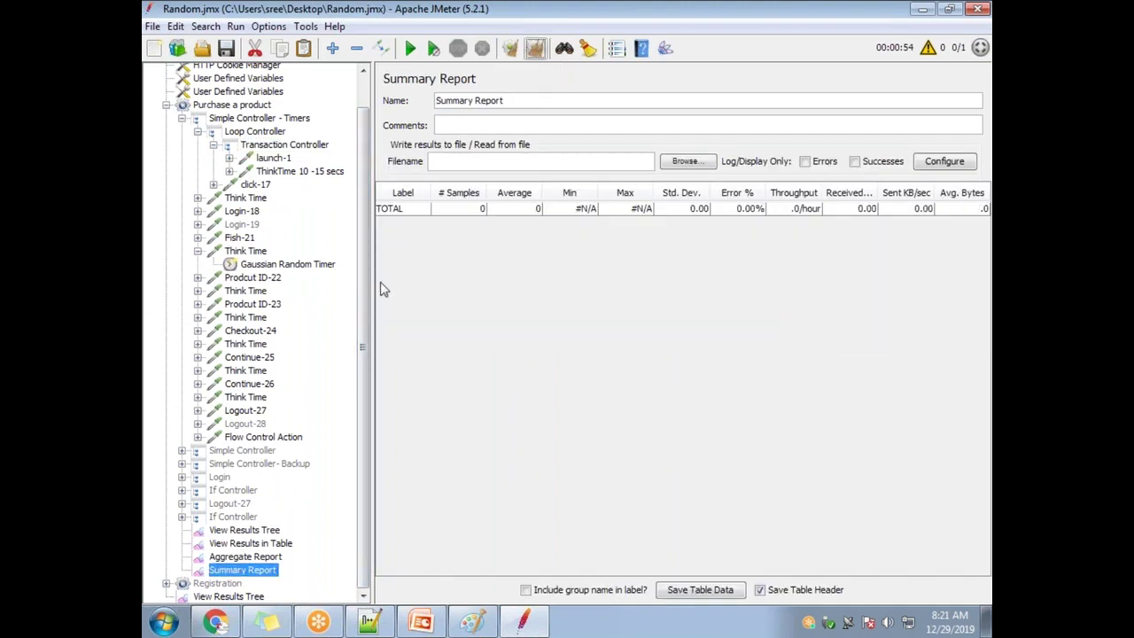
{"action": "left_click", "coordinate": [269, 544]}
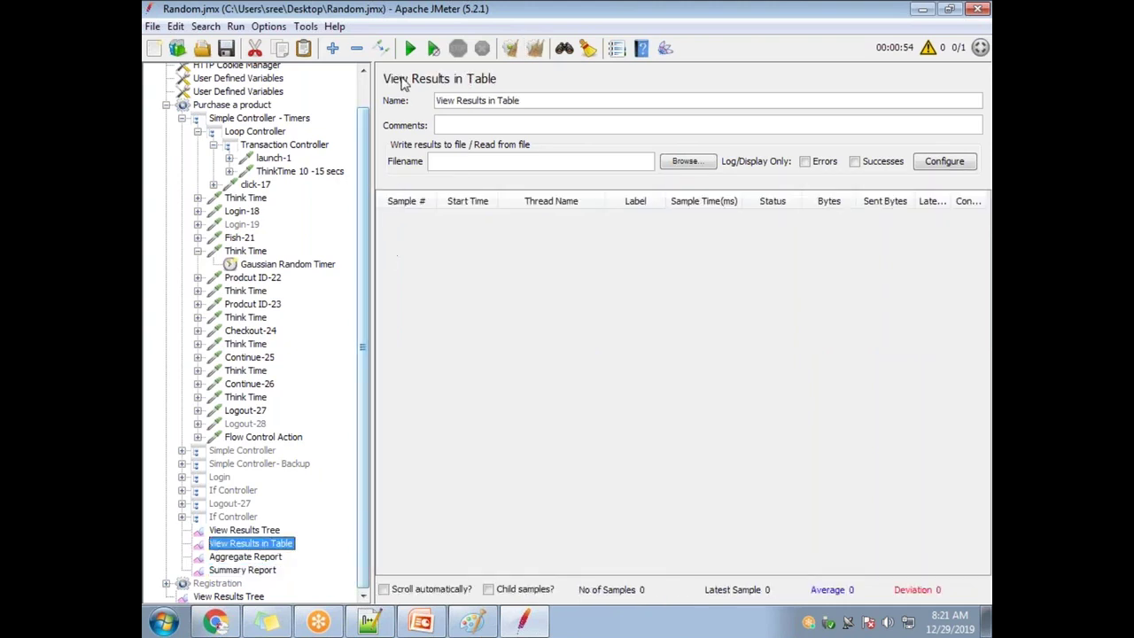
{"action": "left_click", "coordinate": [410, 49]}
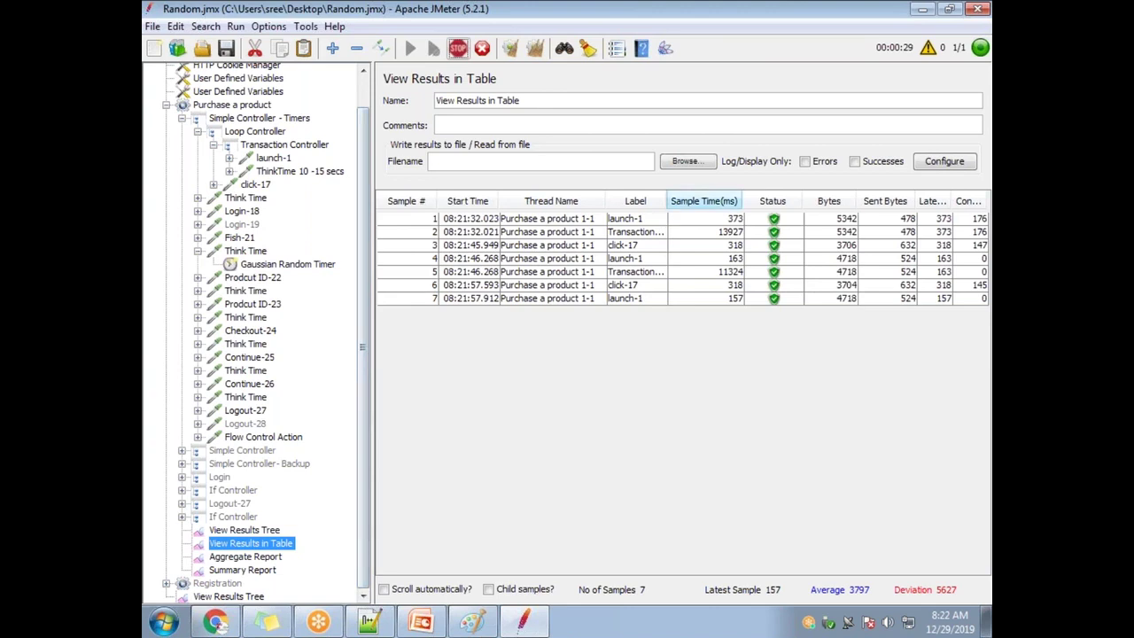
Step: Sort the results table by sample time, widen its Label column and compare the samples with the Loop Controller's elements
{"action": "left_click", "coordinate": [674, 202]}
{"action": "left_click_drag", "start_coordinate": [670, 202], "coordinate": [729, 200]}
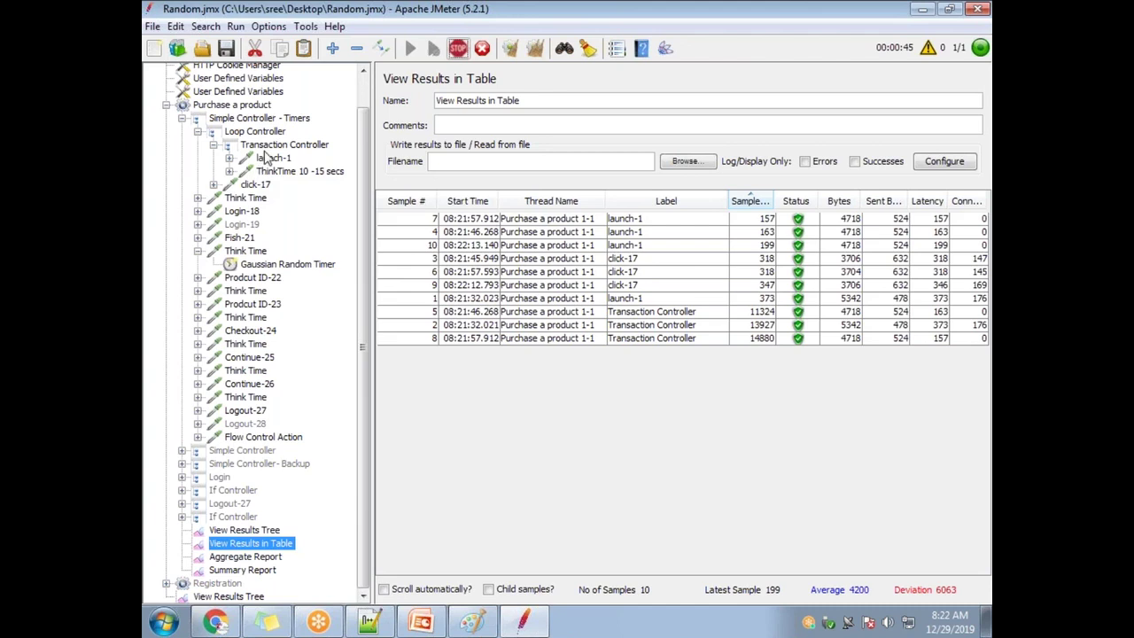
{"action": "left_click", "coordinate": [198, 132]}
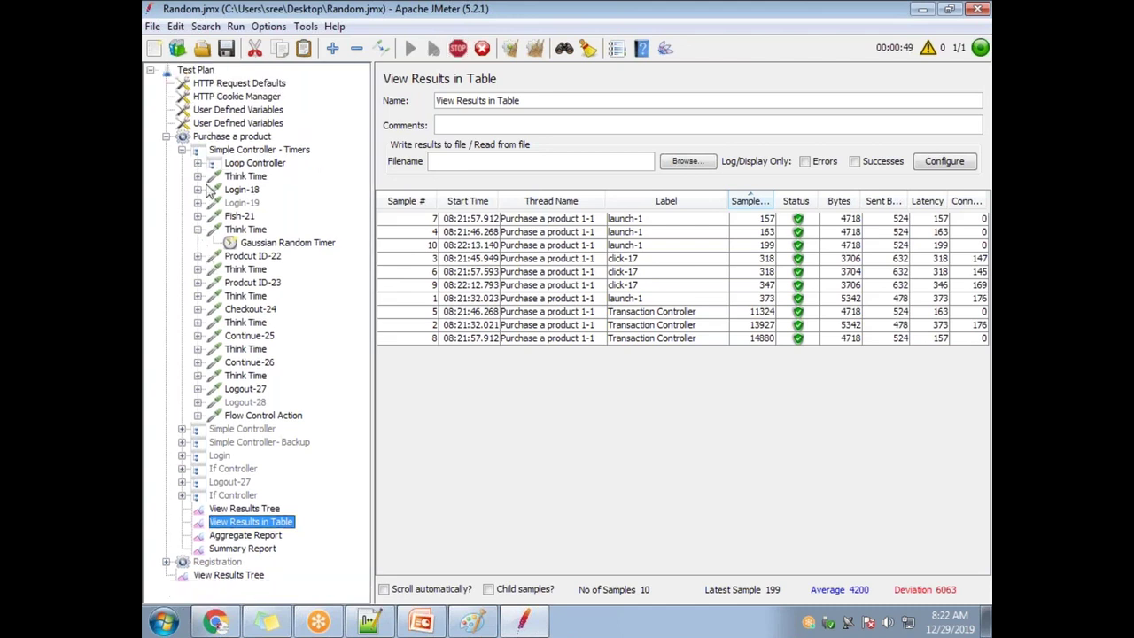
{"action": "left_click", "coordinate": [197, 164]}
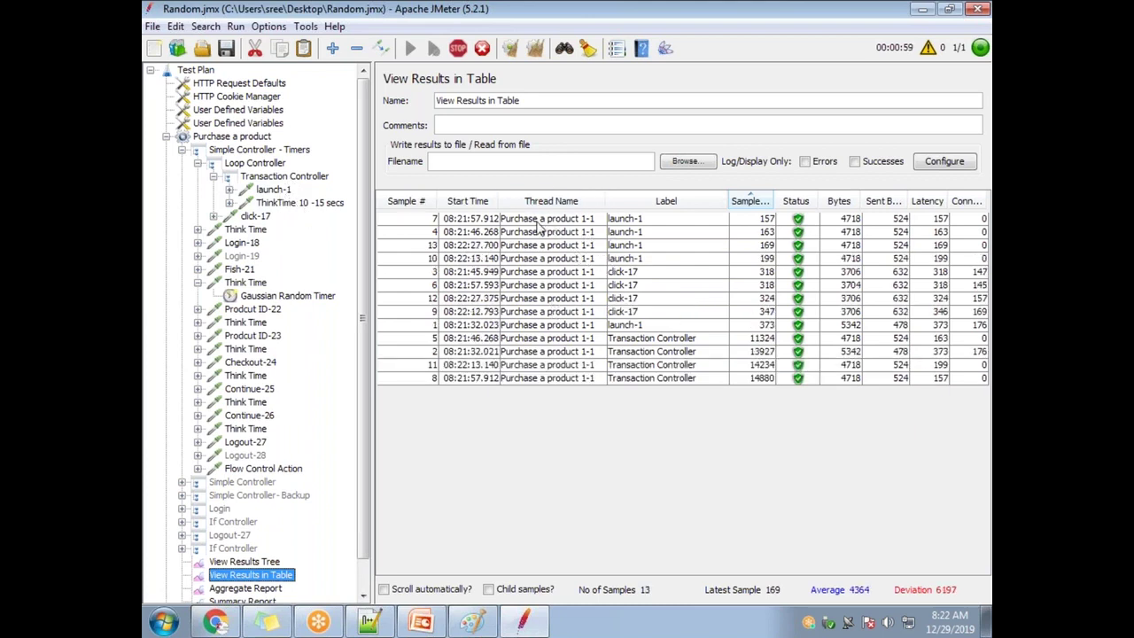
{"action": "left_click", "coordinate": [644, 222]}
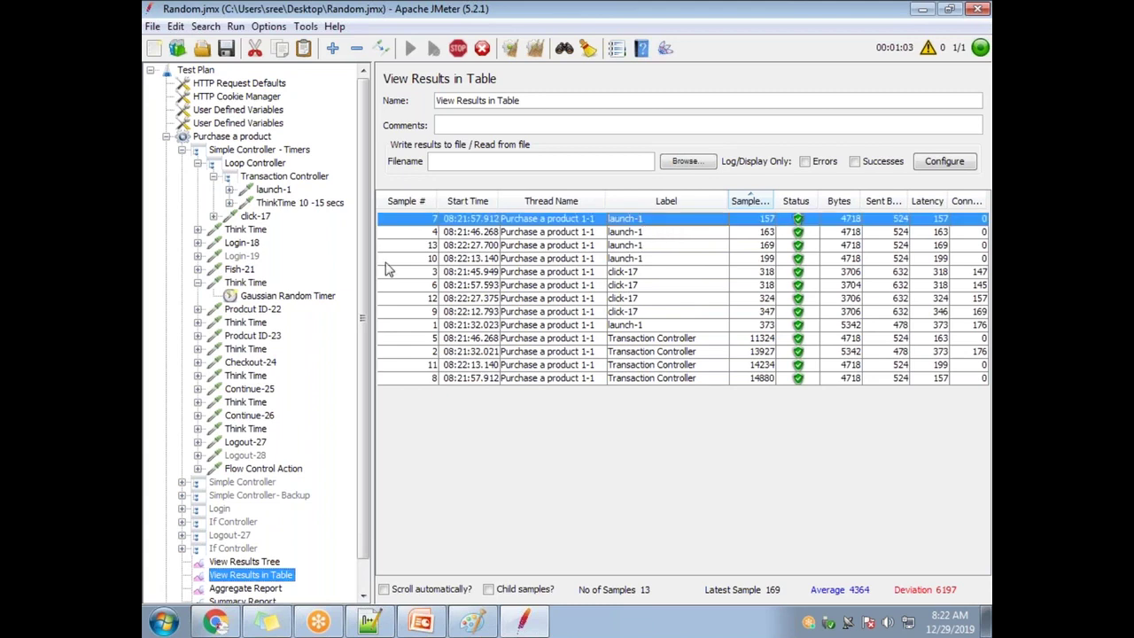
{"action": "left_click", "coordinate": [229, 189]}
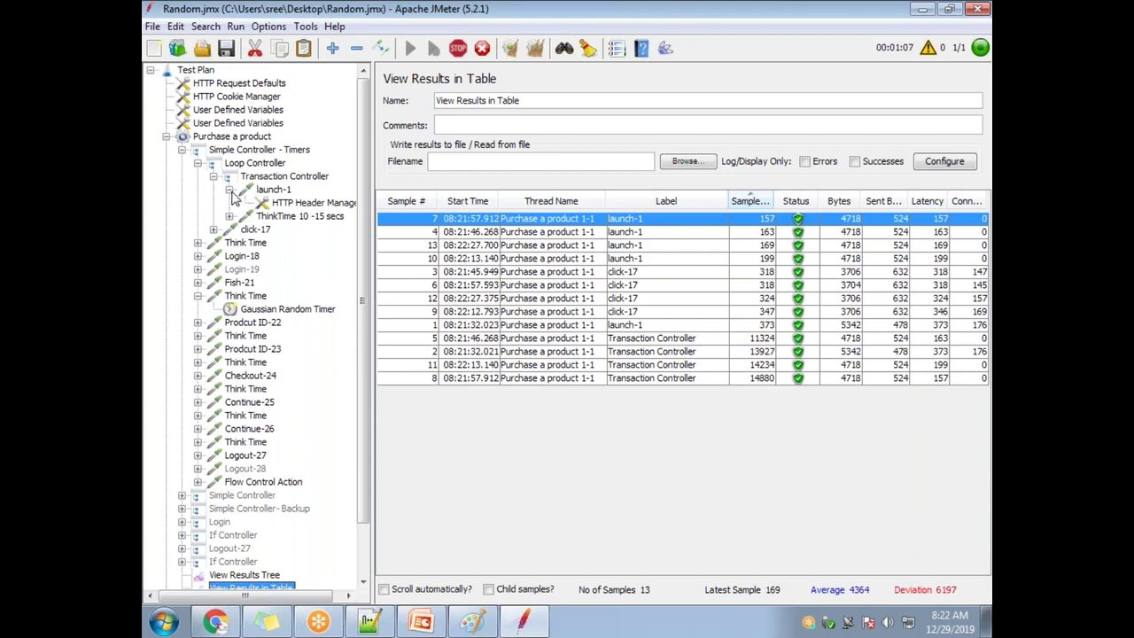
{"action": "left_click", "coordinate": [230, 190]}
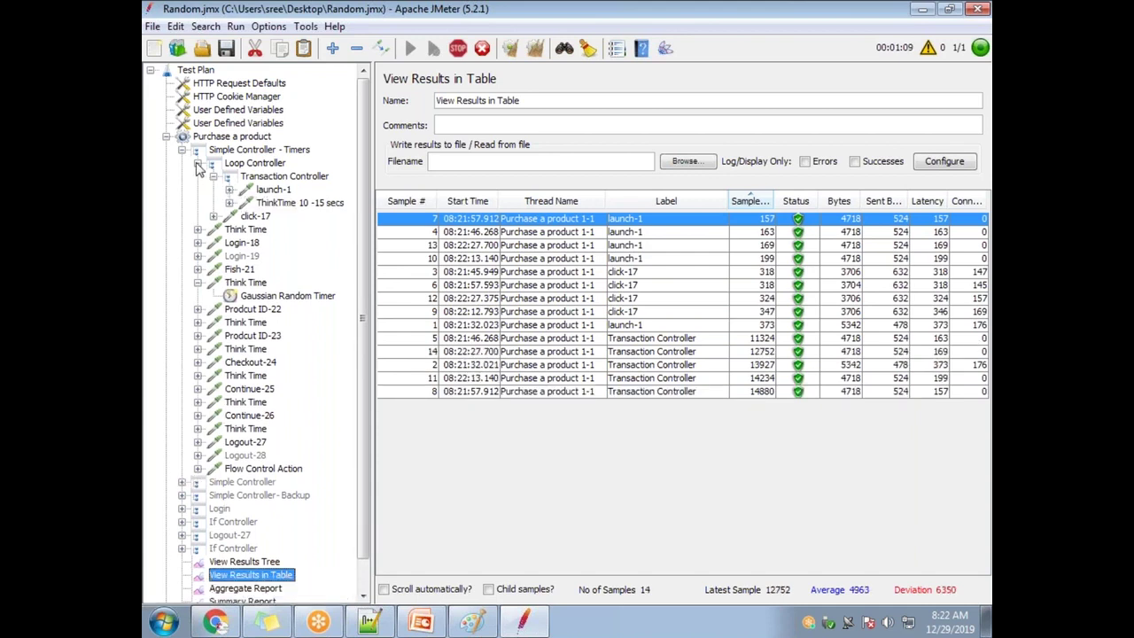
Step: Check the Loop Controller and Flow Control Action settings against the running samples in View Results Tree and View Results in Table
{"action": "left_click", "coordinate": [250, 164]}
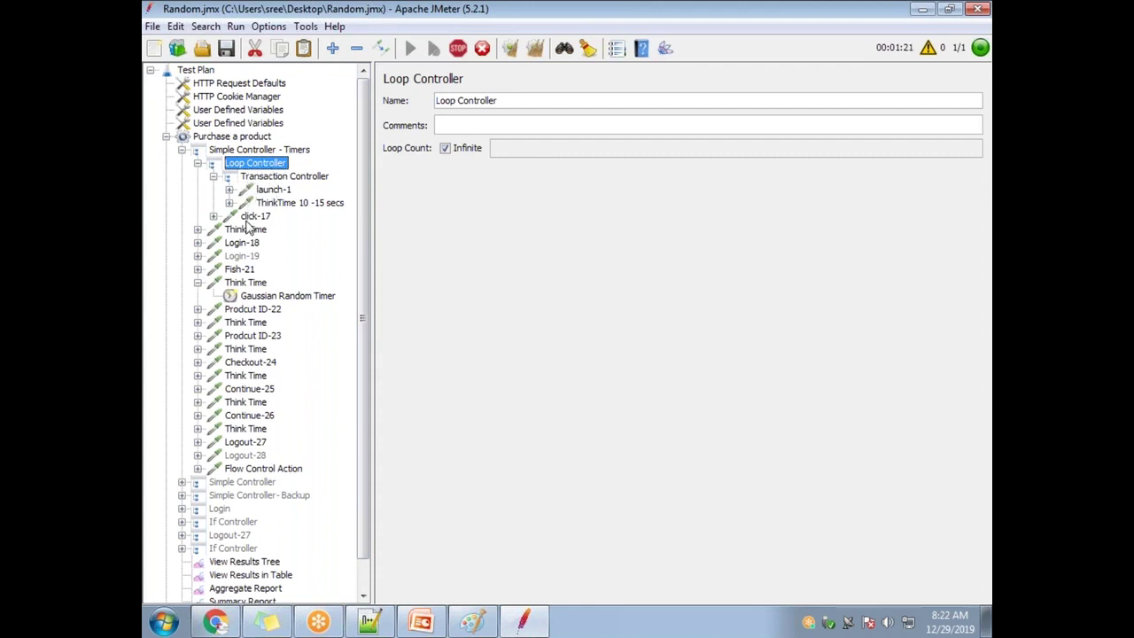
{"action": "left_click", "coordinate": [263, 467]}
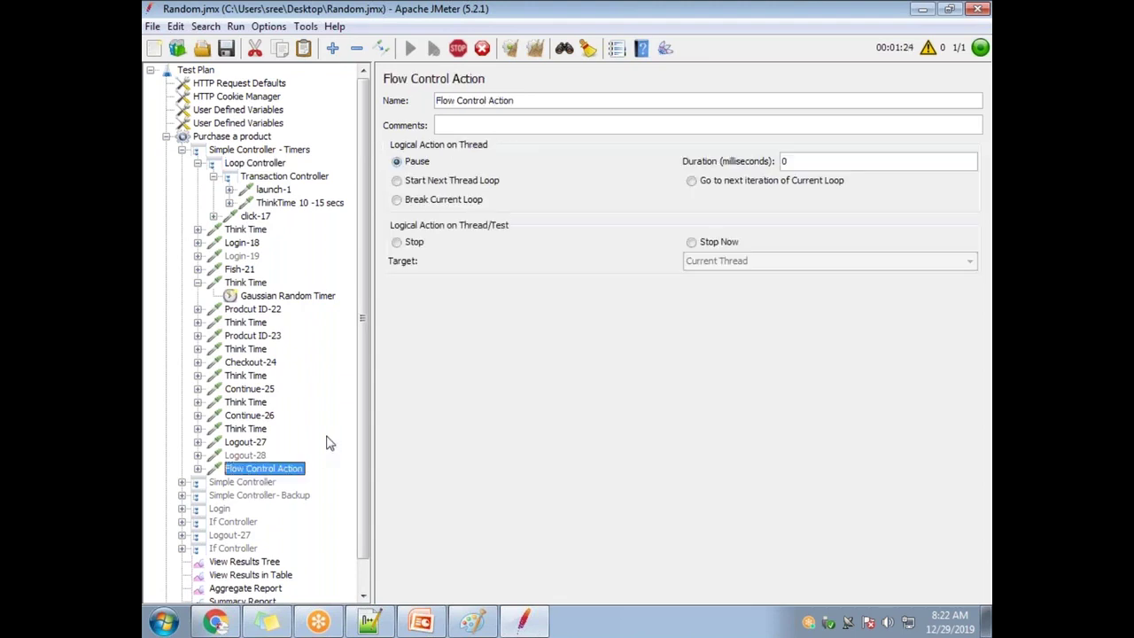
{"action": "left_click", "coordinate": [270, 563]}
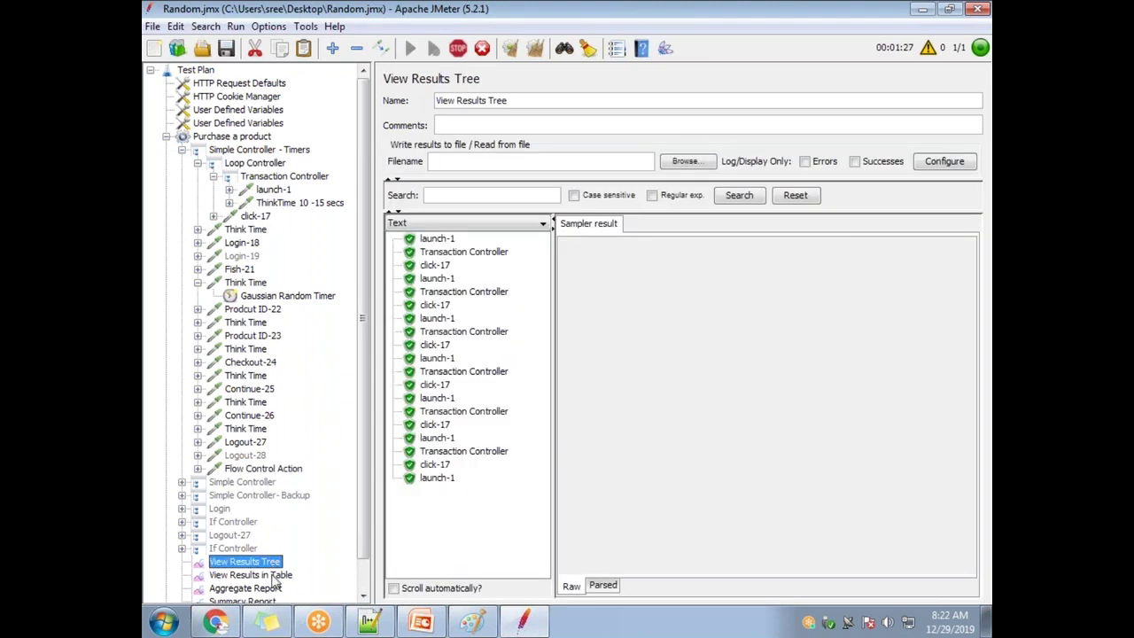
{"action": "left_click", "coordinate": [273, 576]}
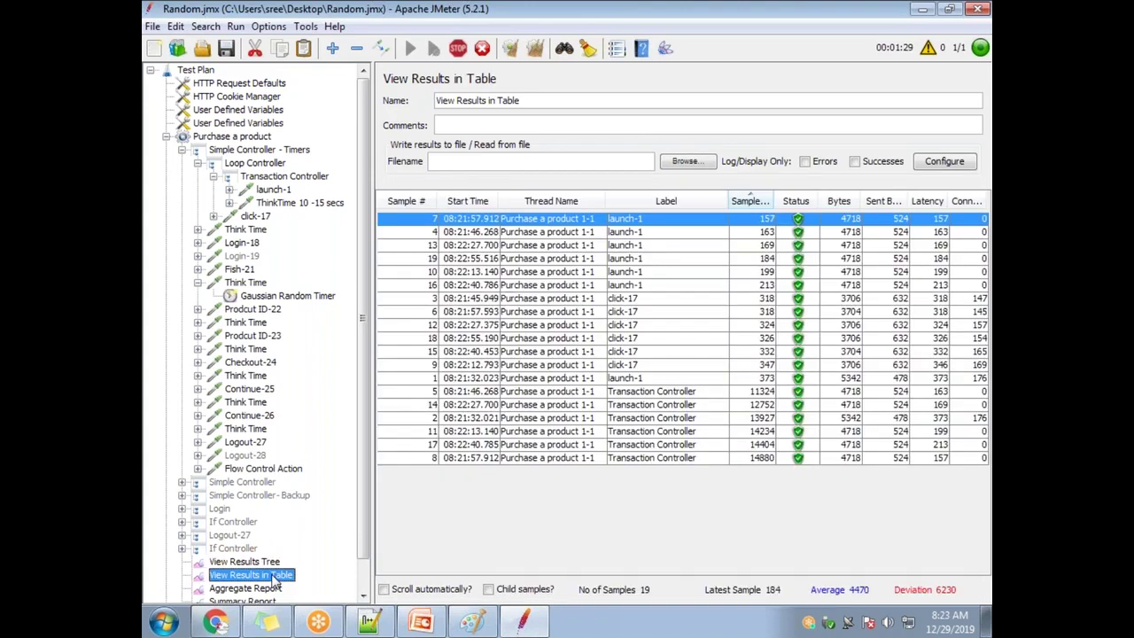
{"action": "left_click", "coordinate": [266, 563]}
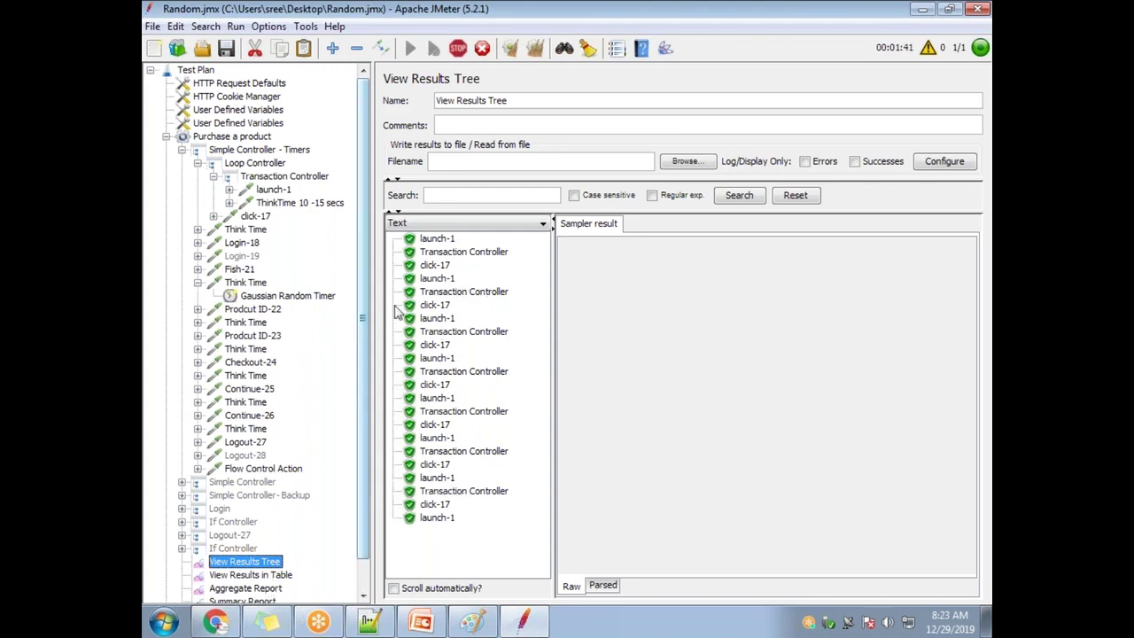
{"action": "left_click", "coordinate": [269, 578]}
Step: Widen the Aggregate Report's Label column and examine the launch-1 and Transaction Controller statistics there and in the Summary Report
{"action": "left_click", "coordinate": [273, 593]}
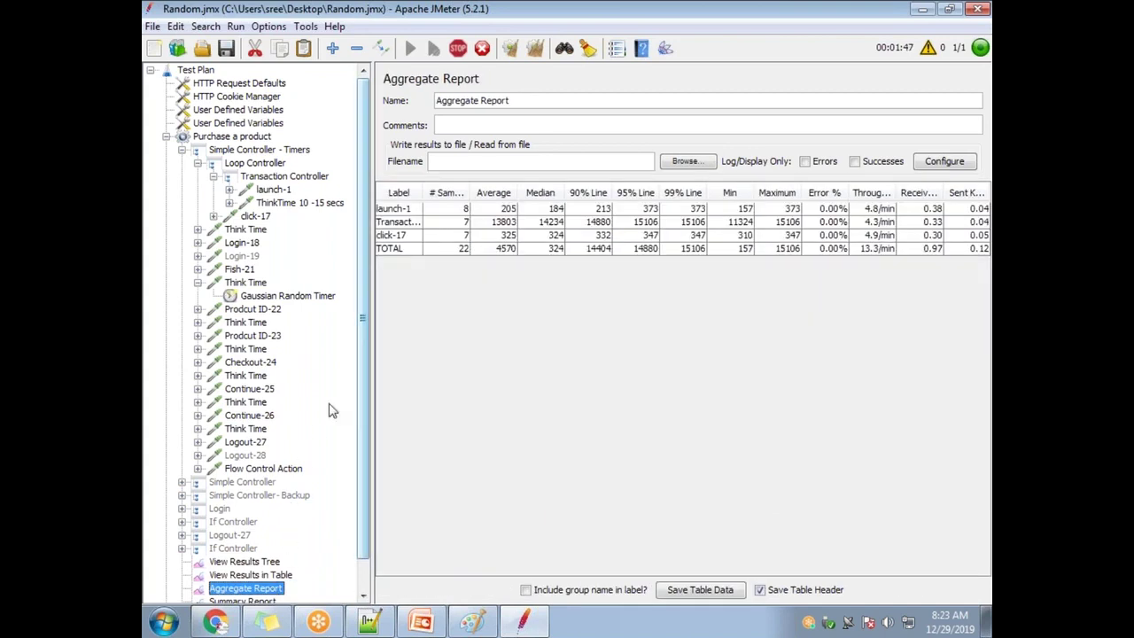
{"action": "scroll", "coordinate": [329, 405], "scroll_direction": "down", "scroll_amount": 1}
{"action": "left_click", "coordinate": [254, 570]}
{"action": "left_click", "coordinate": [245, 557]}
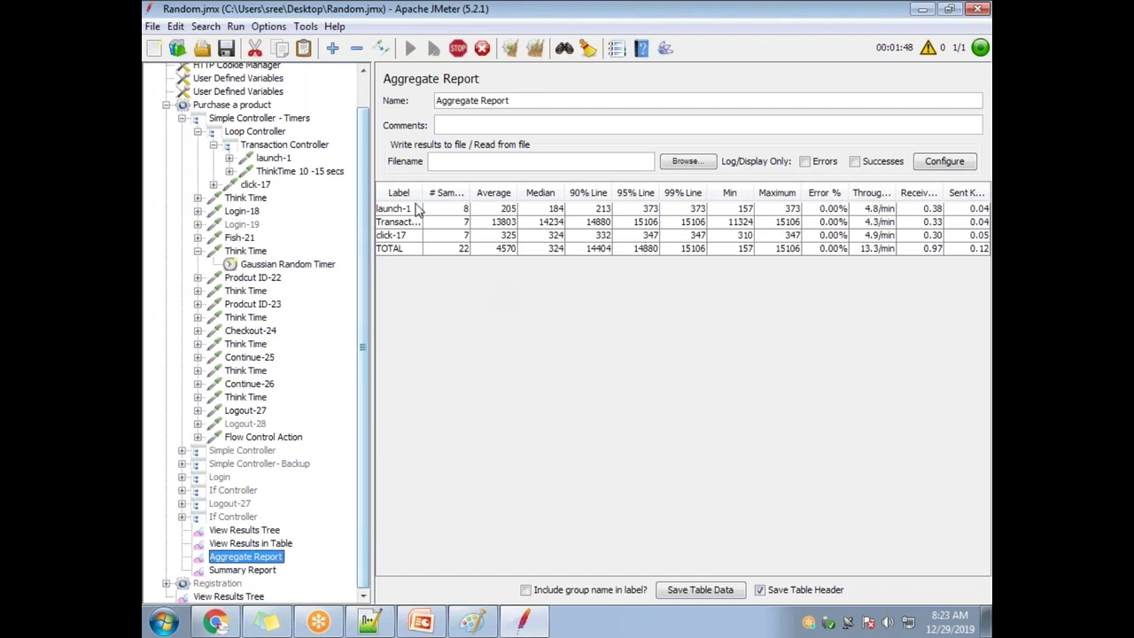
{"action": "left_click_drag", "start_coordinate": [415, 192], "coordinate": [497, 191]}
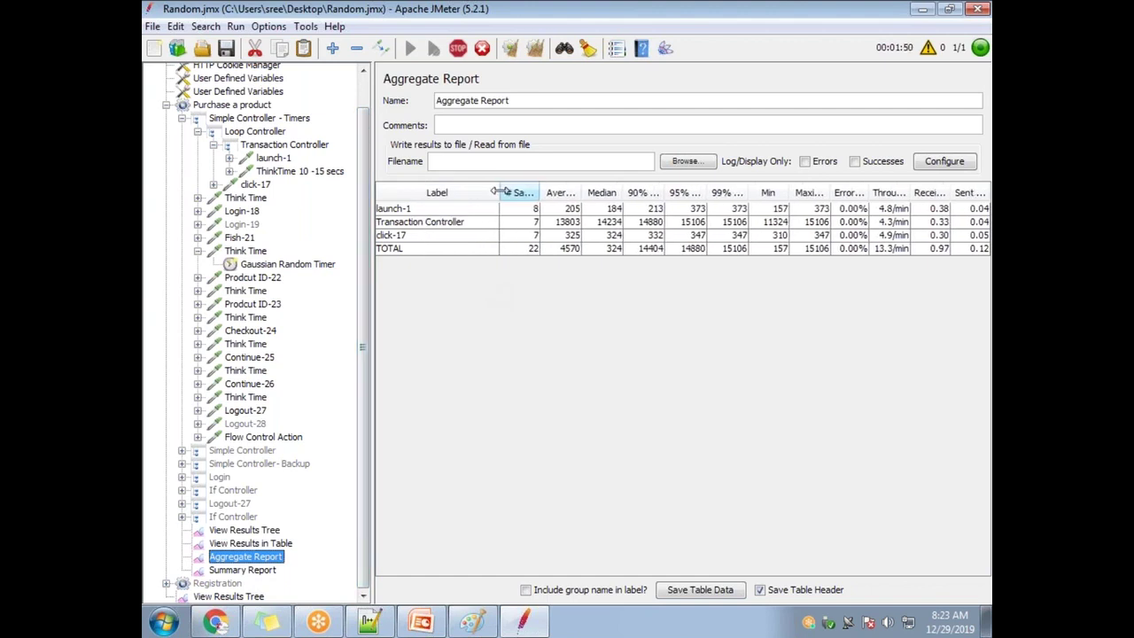
{"action": "left_click", "coordinate": [423, 210]}
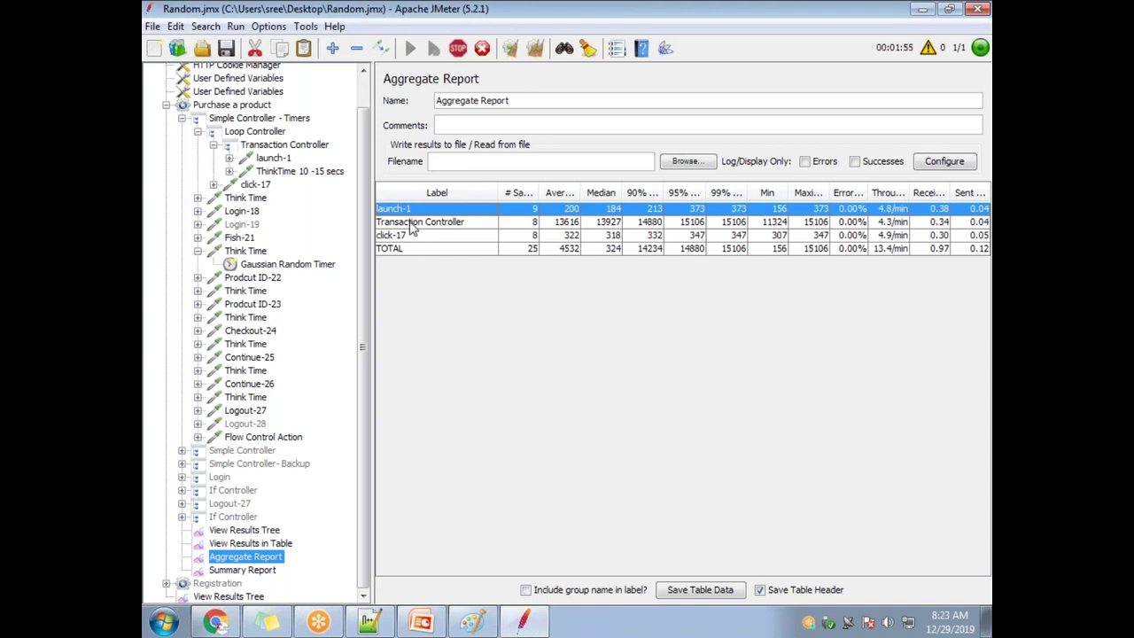
{"action": "left_click", "coordinate": [256, 570]}
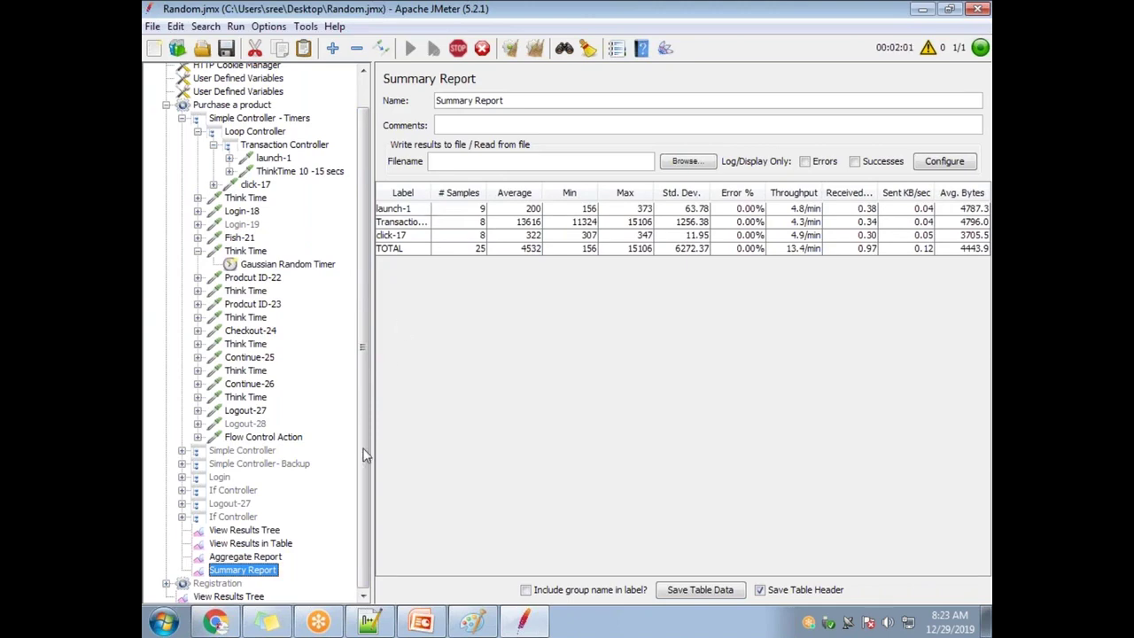
Step: Sort the samples in View Results in Table by start time and stop the running test
{"action": "left_click", "coordinate": [251, 531]}
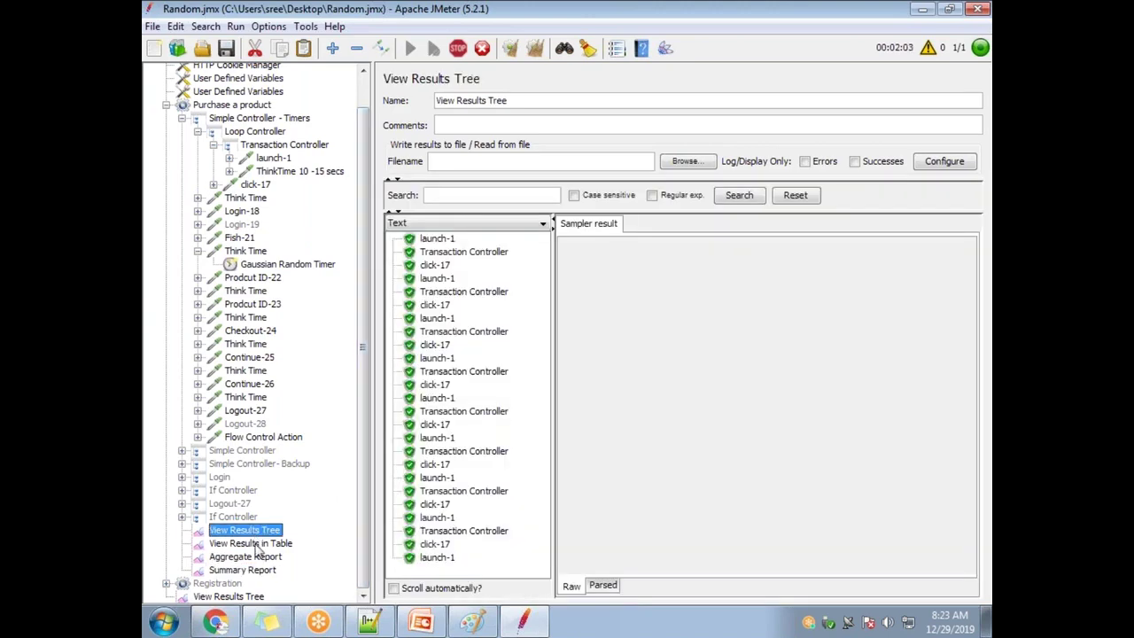
{"action": "left_click", "coordinate": [256, 545]}
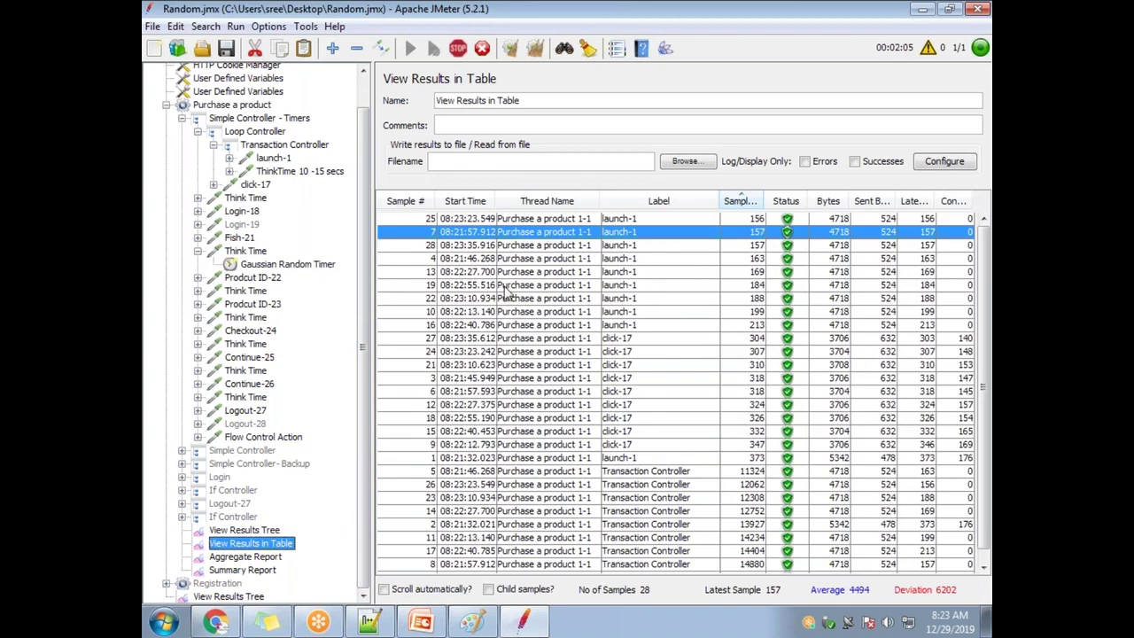
{"action": "left_click", "coordinate": [465, 201]}
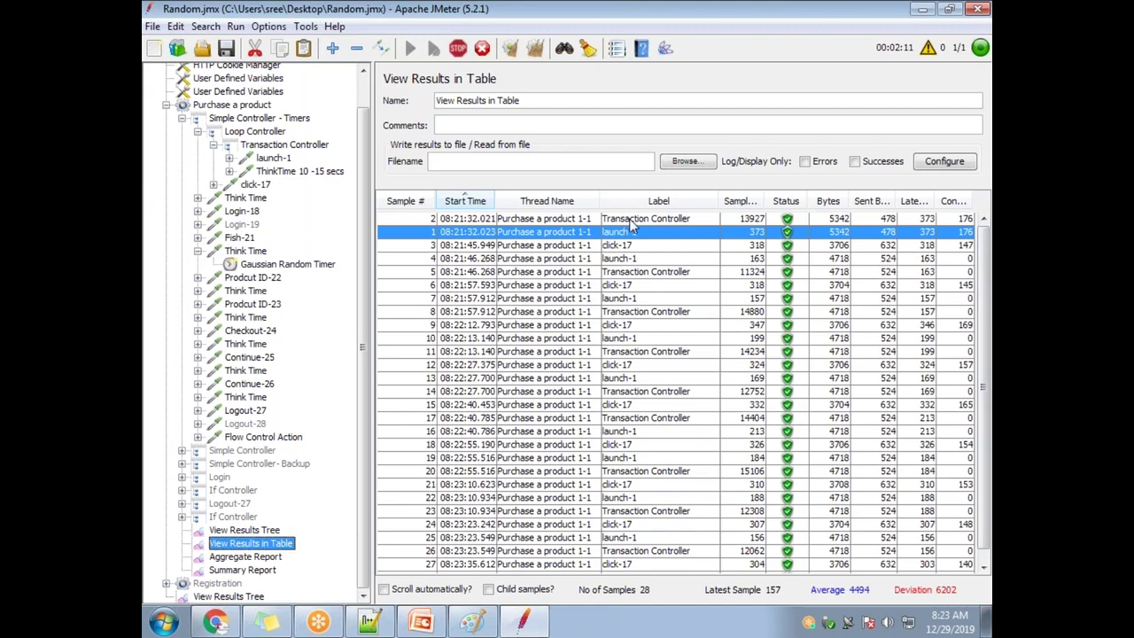
{"action": "left_click", "coordinate": [458, 48]}
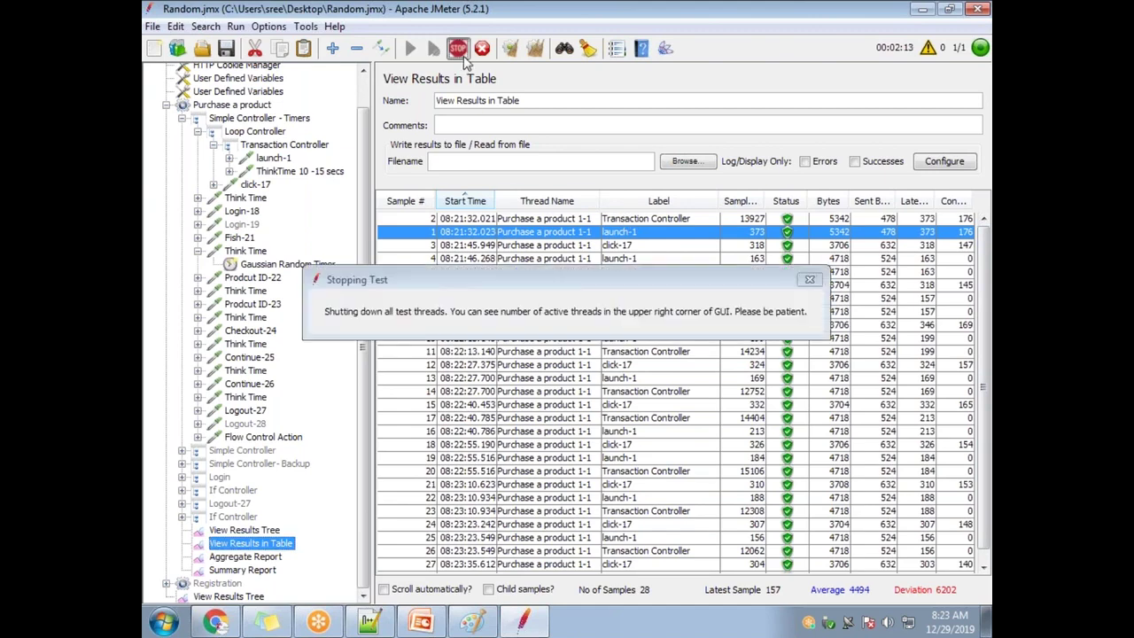
Step: Review the Transaction Controller's first sample and settings, then its statistics in the Summary Report, Aggregate Report and View Results in Table
{"action": "left_click", "coordinate": [638, 219]}
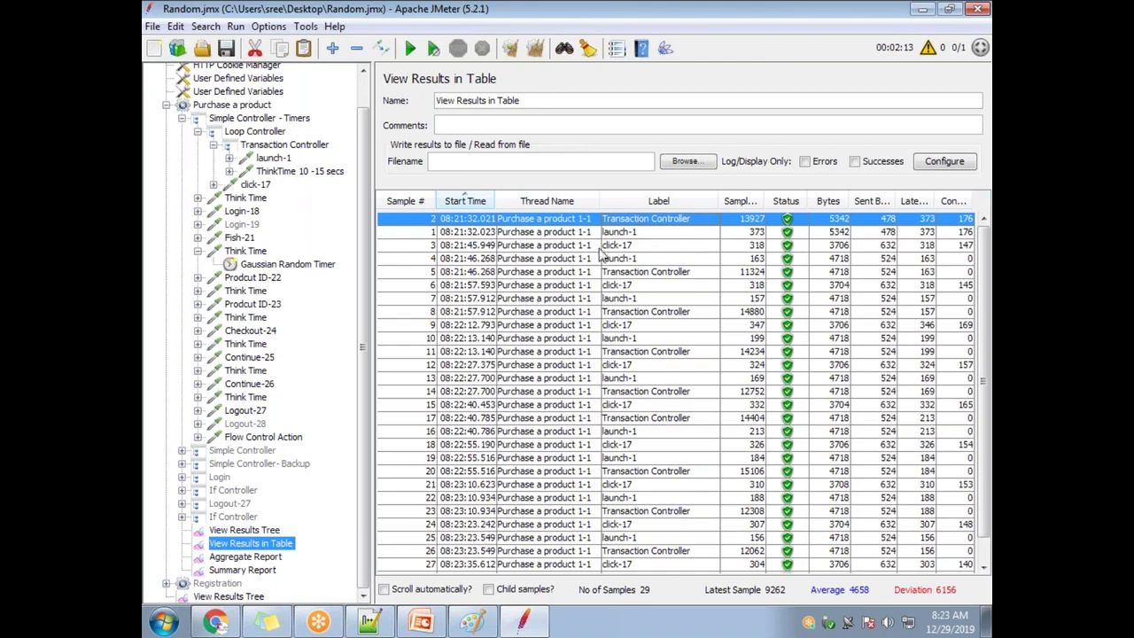
{"action": "left_click", "coordinate": [268, 147]}
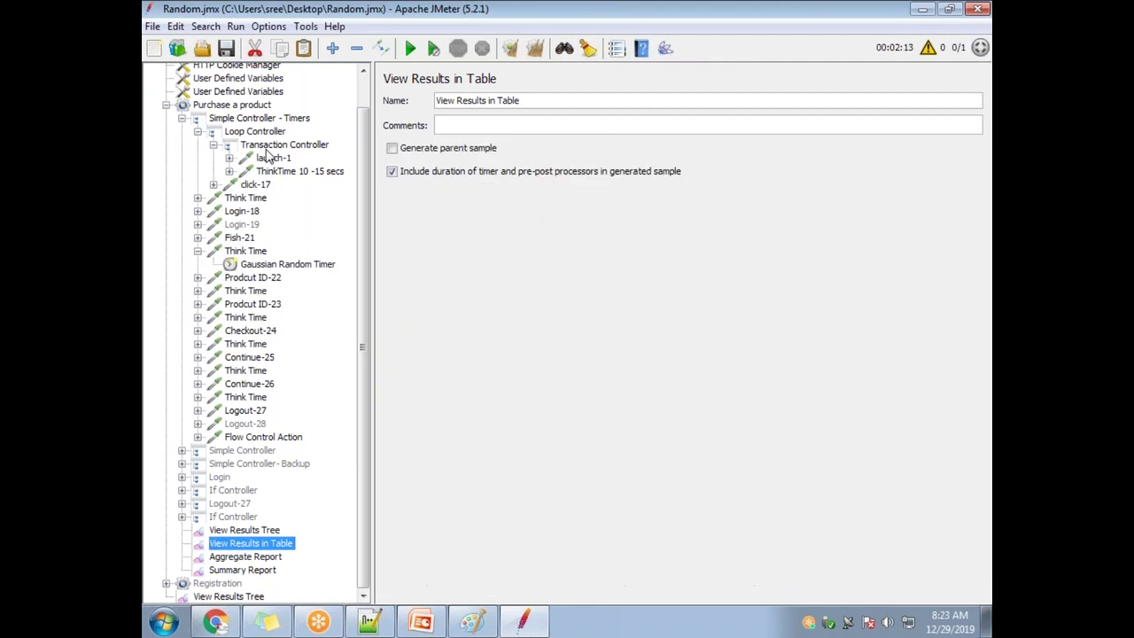
{"action": "left_click", "coordinate": [268, 147]}
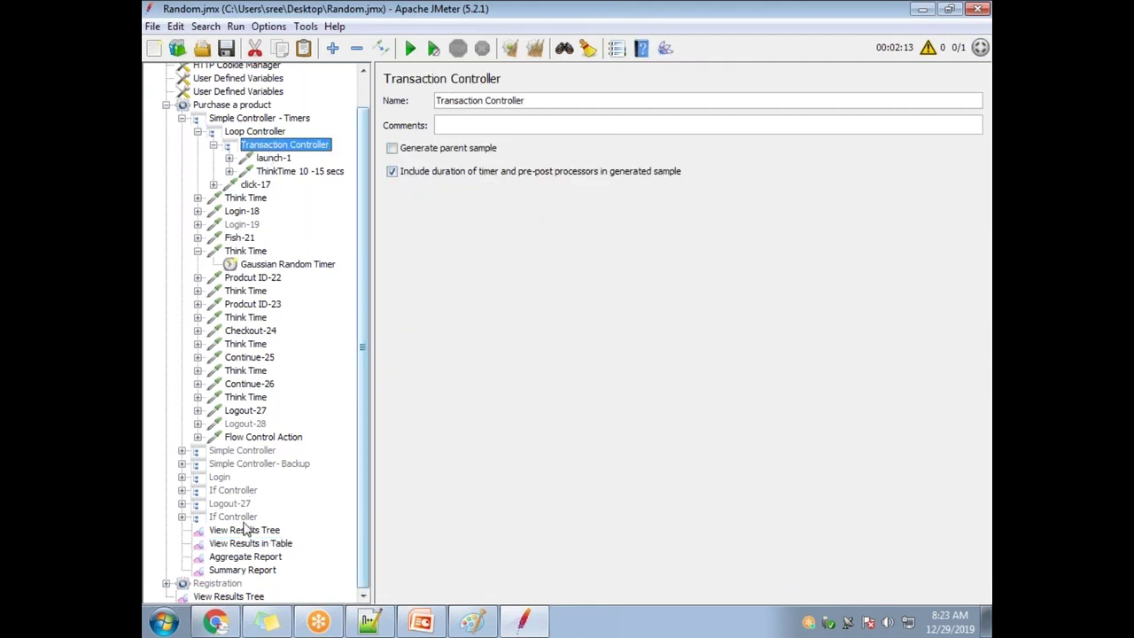
{"action": "left_click", "coordinate": [254, 571]}
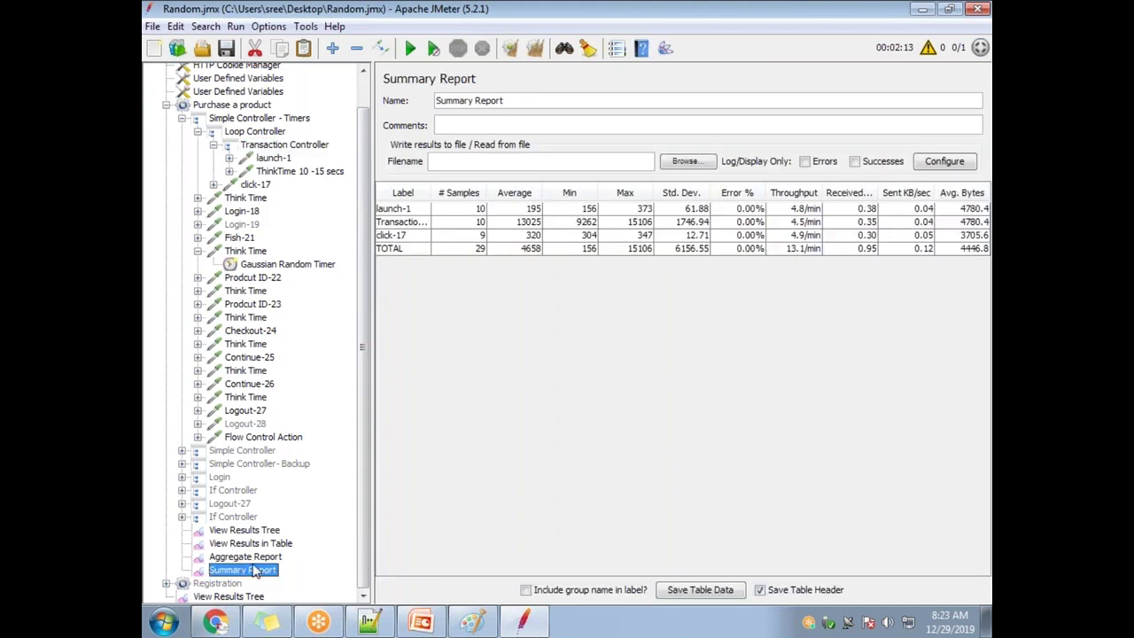
{"action": "left_click", "coordinate": [248, 556]}
{"action": "left_click", "coordinate": [251, 543]}
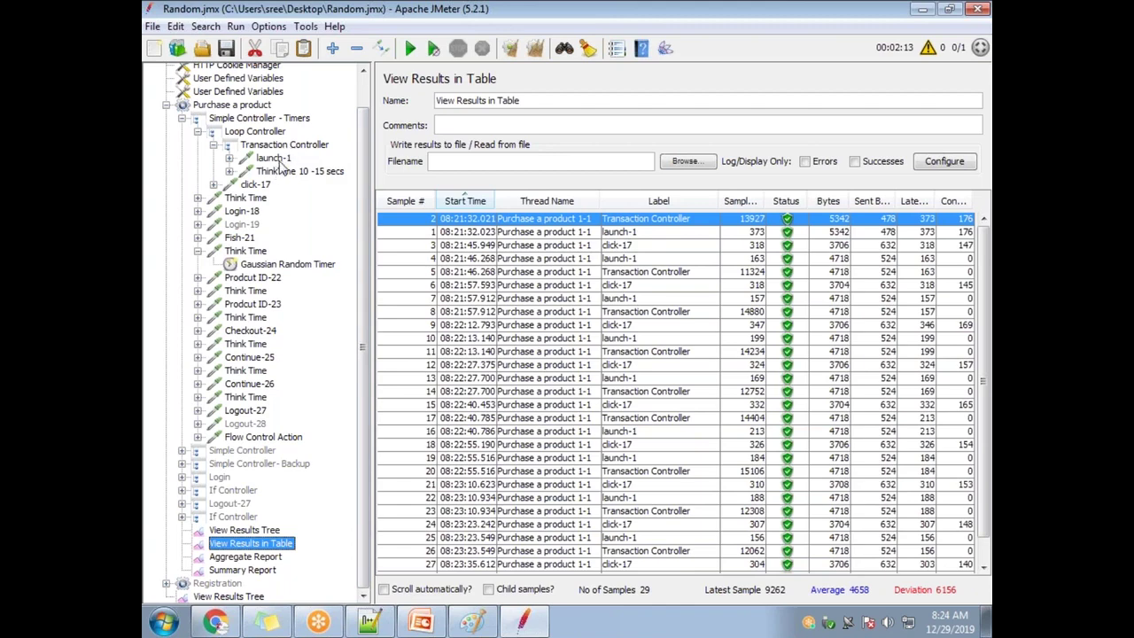
Step: Inspect the launch-1 HTTP request and compare its sample times with the Transaction Controller's in View Results in Table
{"action": "left_click", "coordinate": [229, 160]}
{"action": "double_click", "coordinate": [271, 160]}
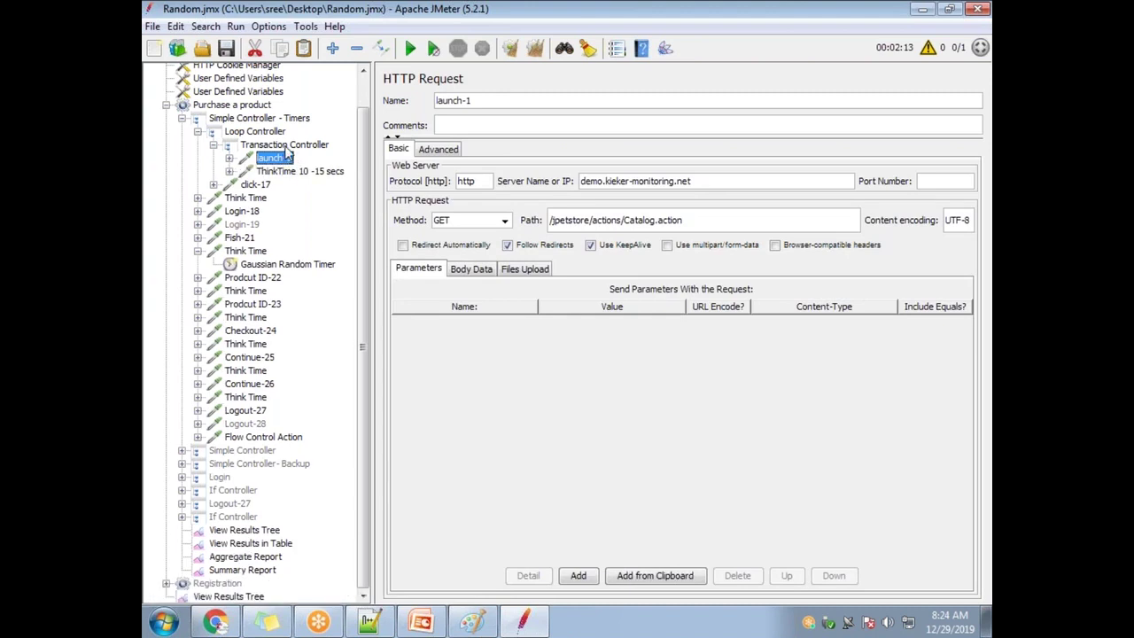
{"action": "left_click", "coordinate": [252, 544]}
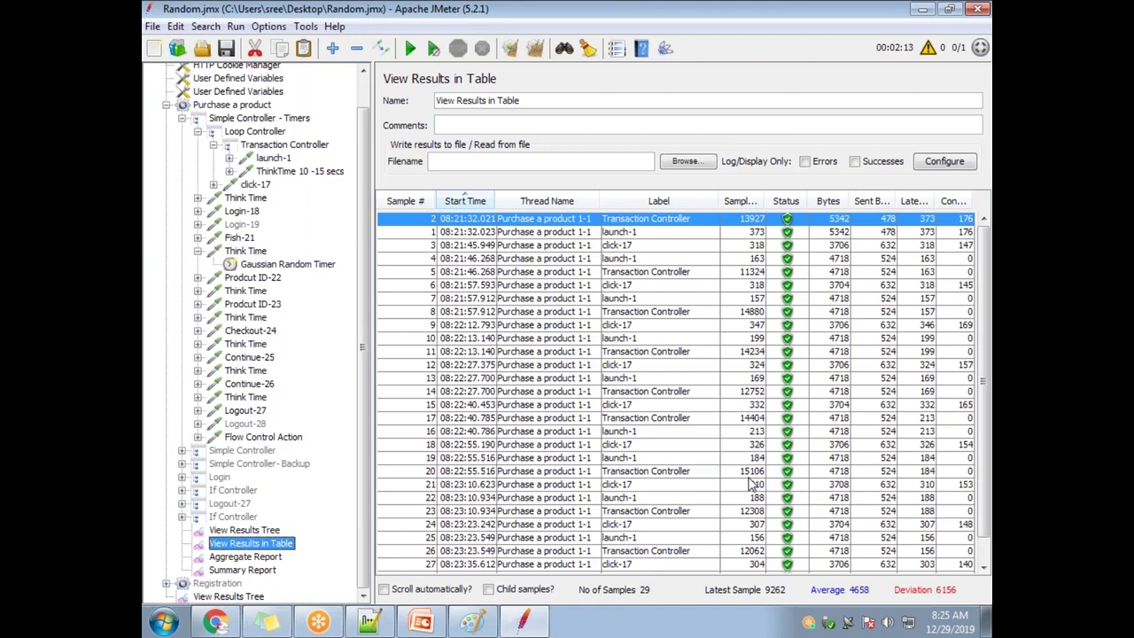
{"action": "scroll", "coordinate": [758, 491], "scroll_direction": "down", "scroll_amount": 1}
{"action": "scroll", "coordinate": [758, 492], "scroll_direction": "up", "scroll_amount": 1}
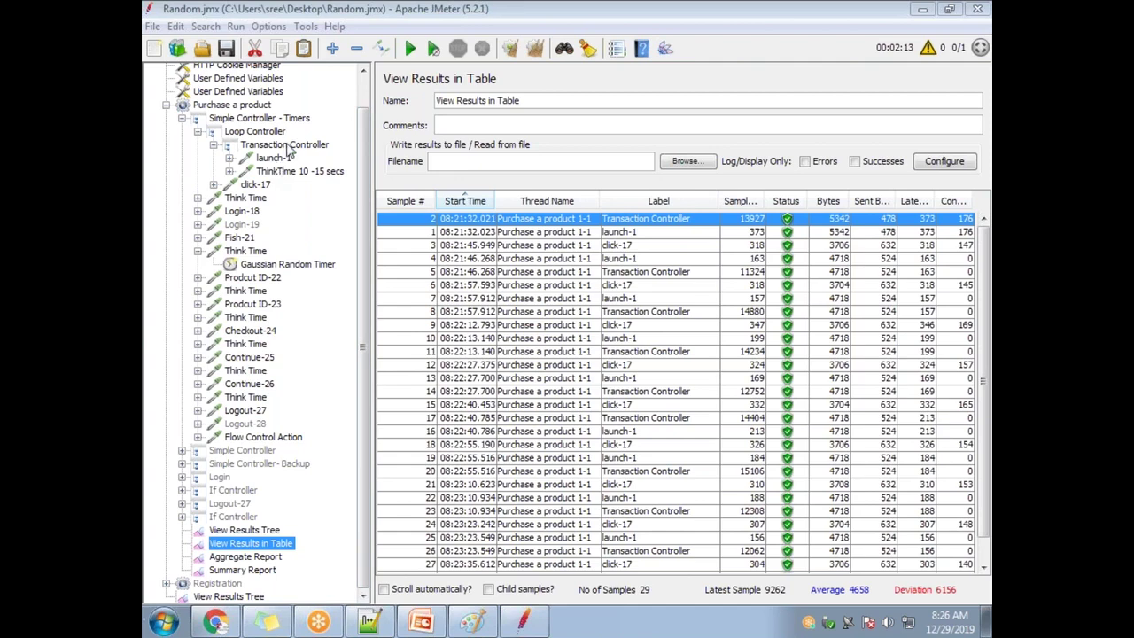
Step: Check the Transaction Controller's option for including timer duration against its sample times throughout the results table
{"action": "left_click", "coordinate": [285, 146]}
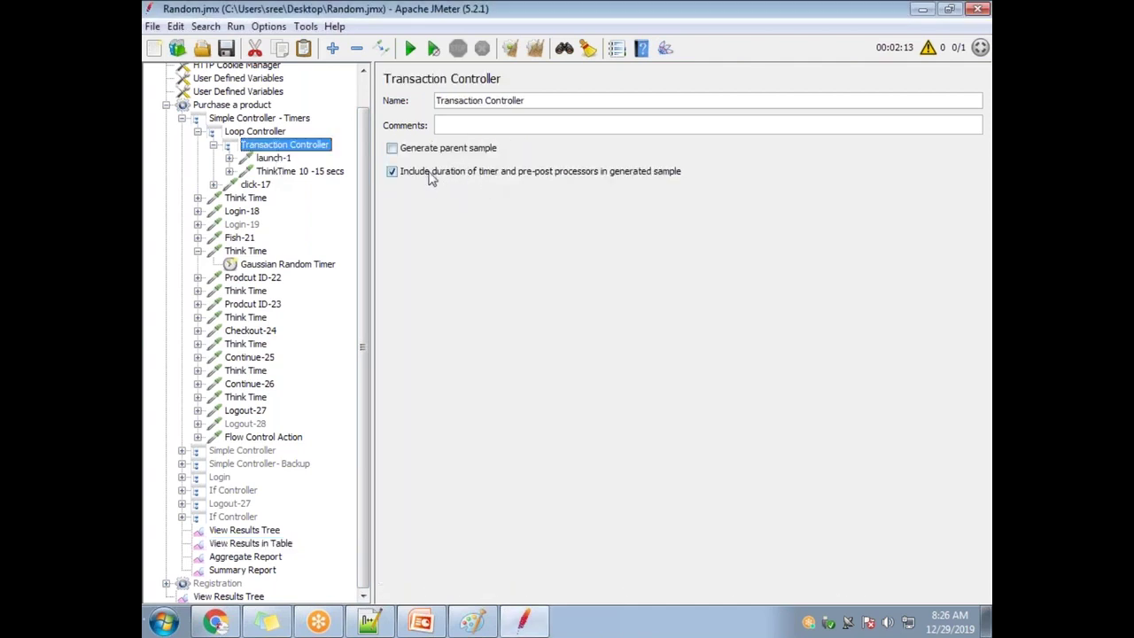
{"action": "left_click", "coordinate": [253, 544]}
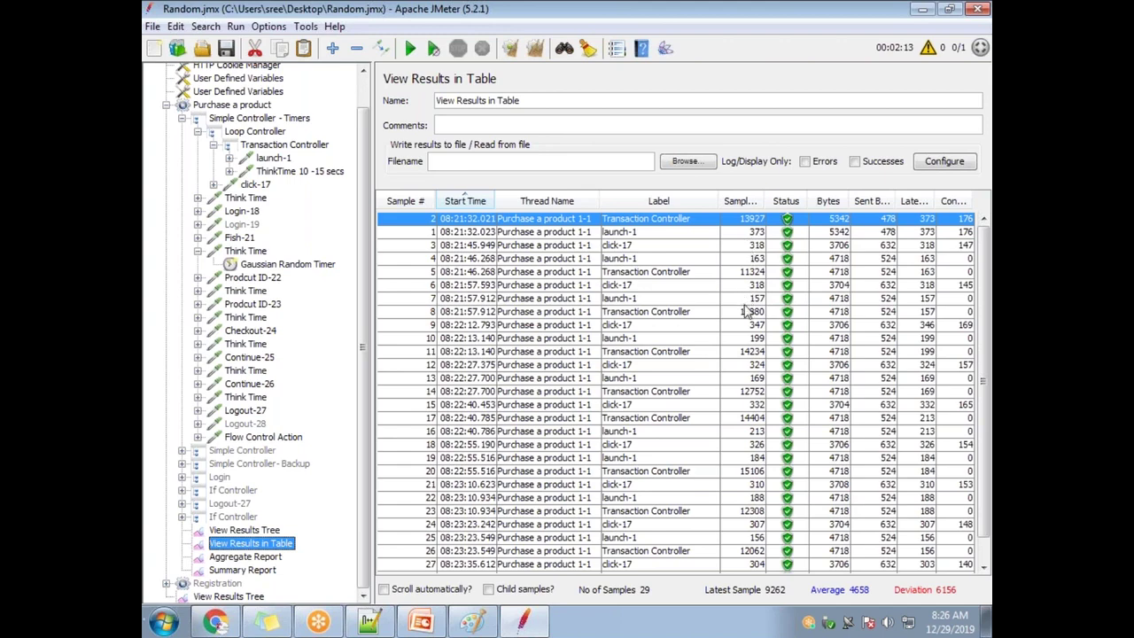
{"action": "scroll", "coordinate": [751, 430], "scroll_direction": "down", "scroll_amount": 1}
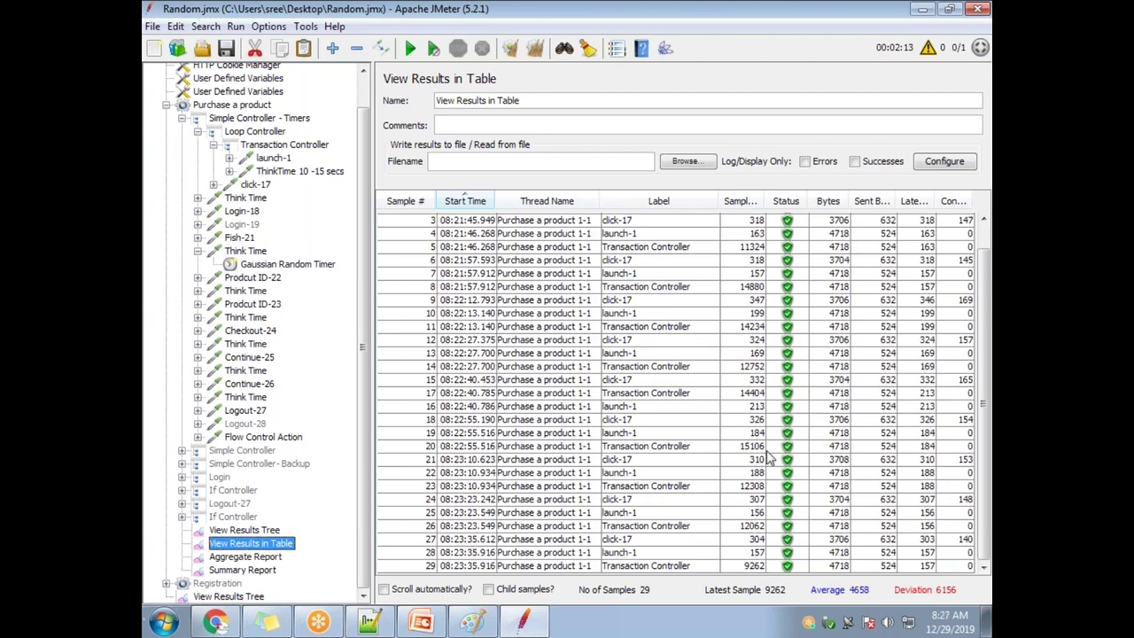
{"action": "scroll", "coordinate": [709, 398], "scroll_direction": "up", "scroll_amount": 1}
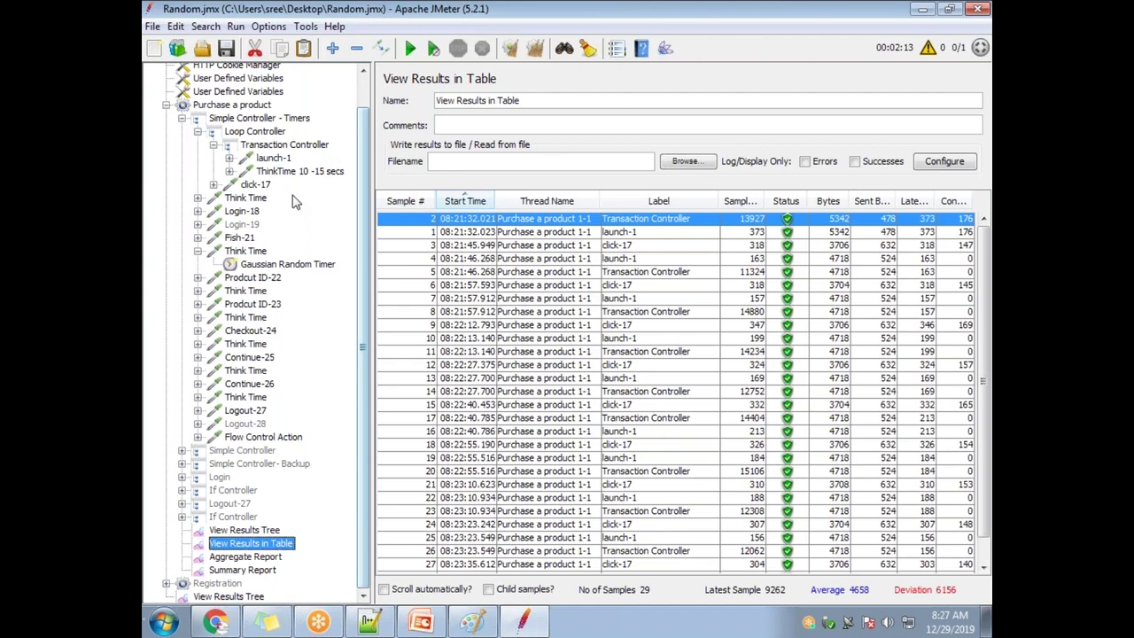